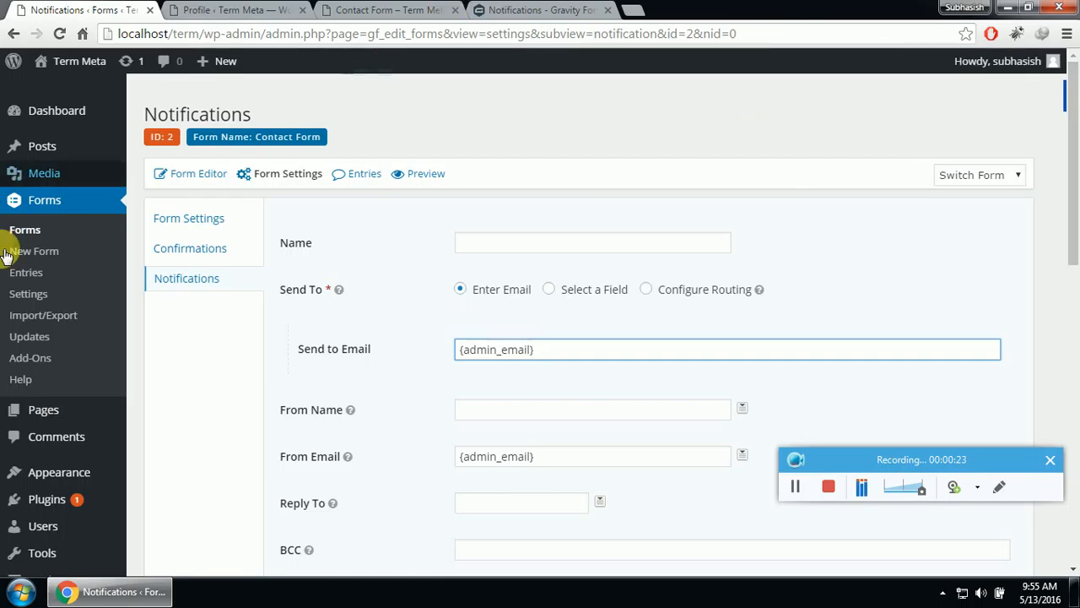
- Create a new form titled "Contact form 2" with no description
click(51, 252)
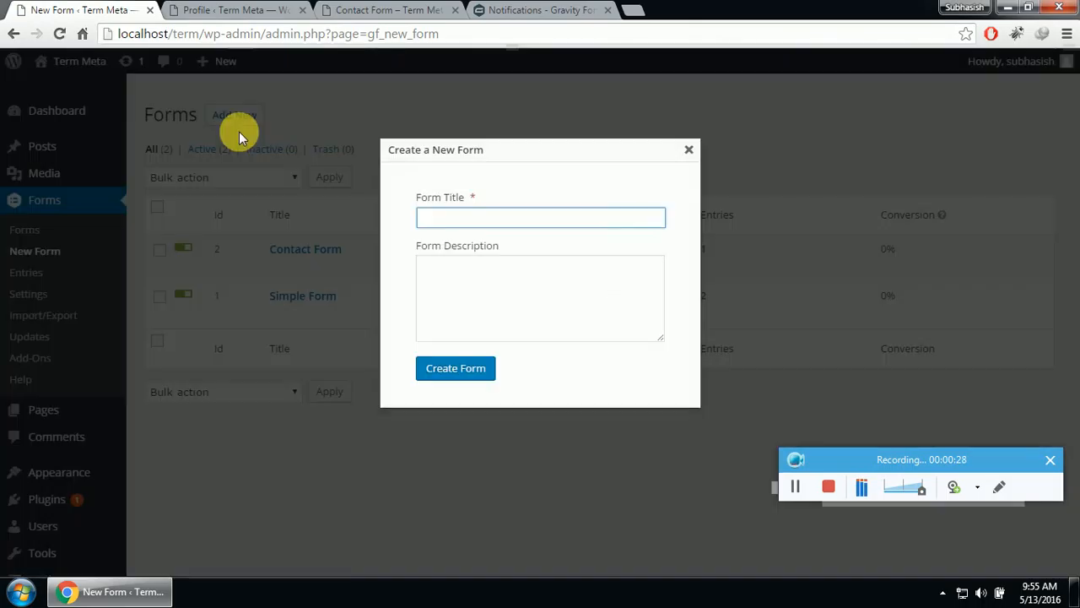
click(445, 217)
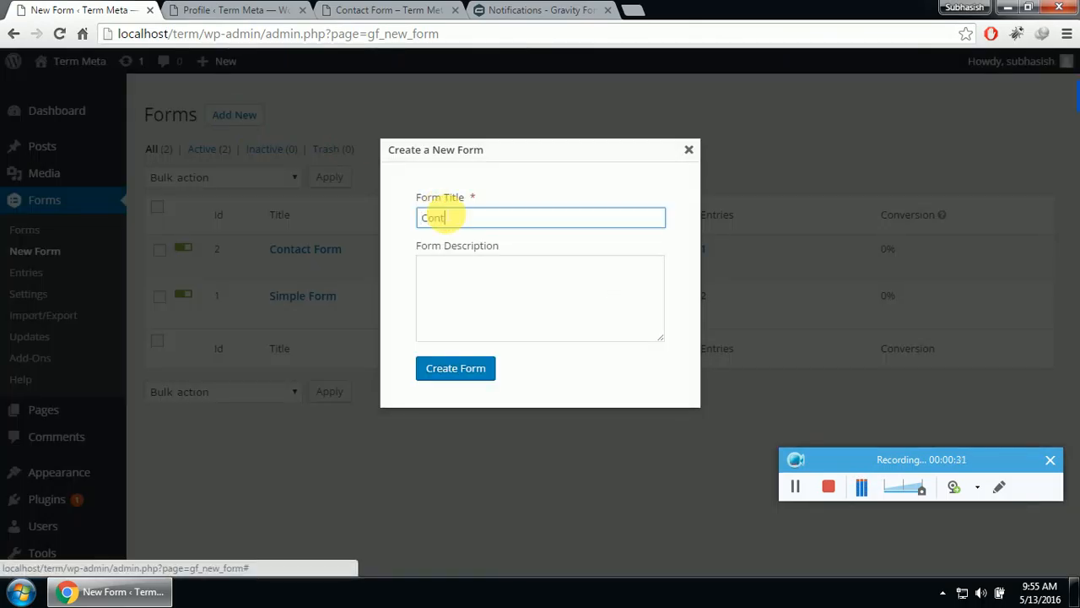
text(Contact form 2)
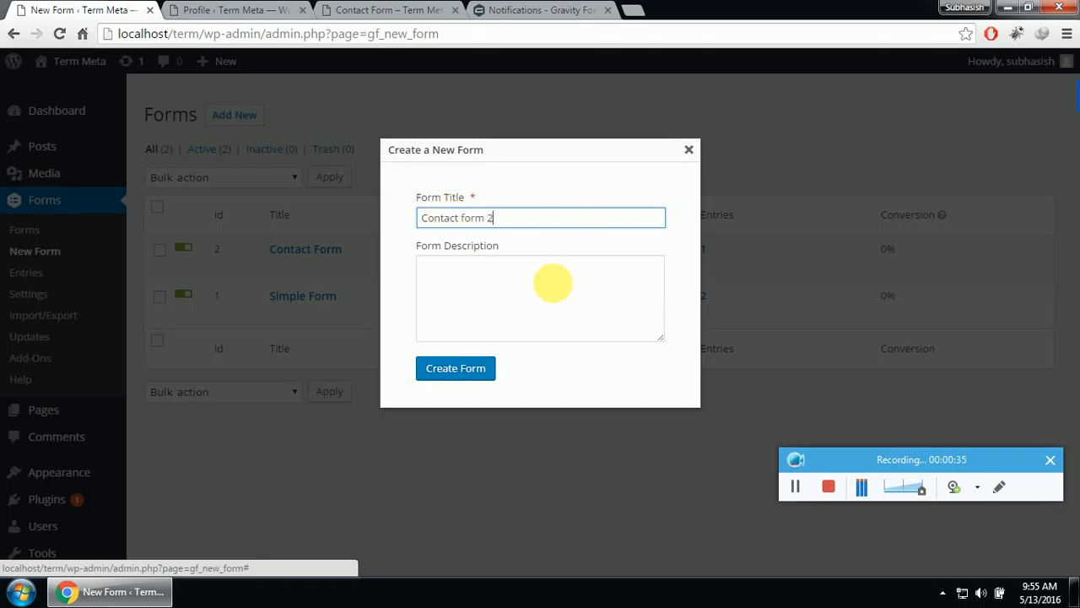
click(545, 306)
click(477, 371)
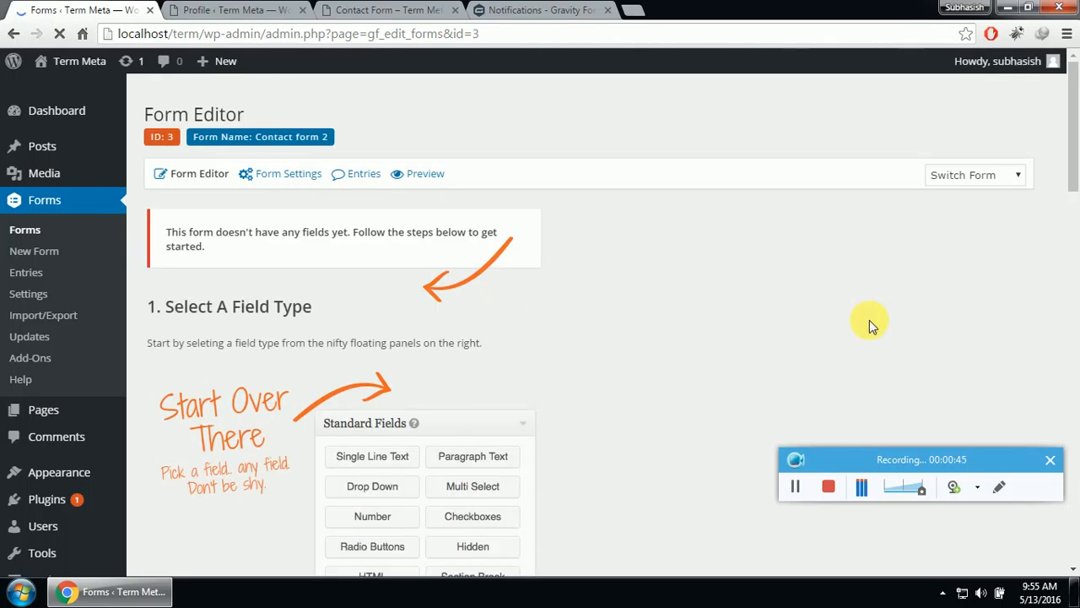
- Add the advanced fields Name, Phone and Email to the form, place Email above Name, and save the form
scroll(998, 470, down, 2)
drag(999, 469, 1005, 530)
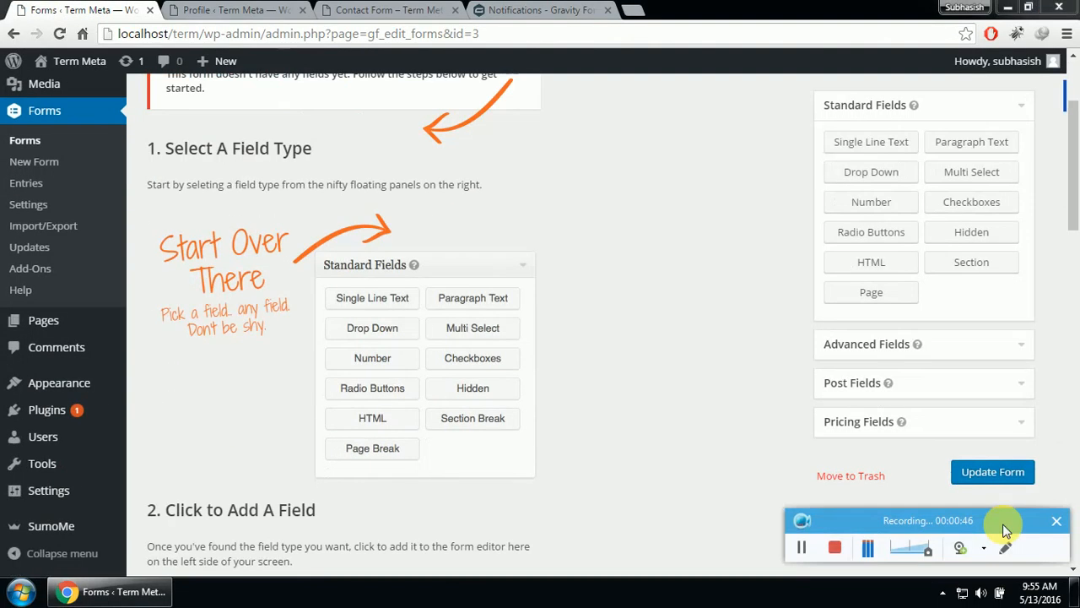
click(912, 344)
click(864, 182)
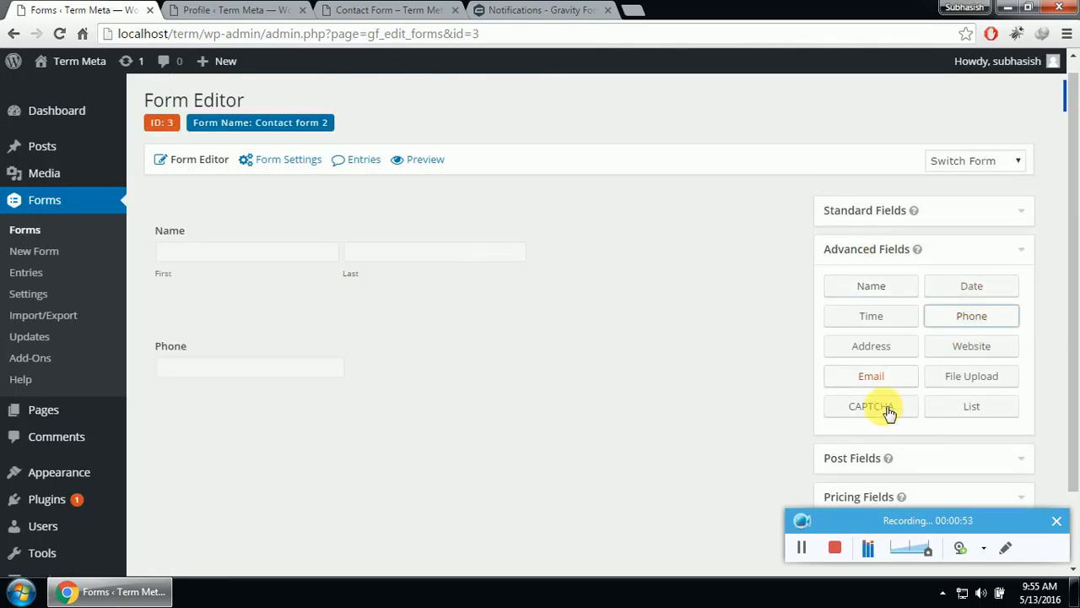
click(881, 377)
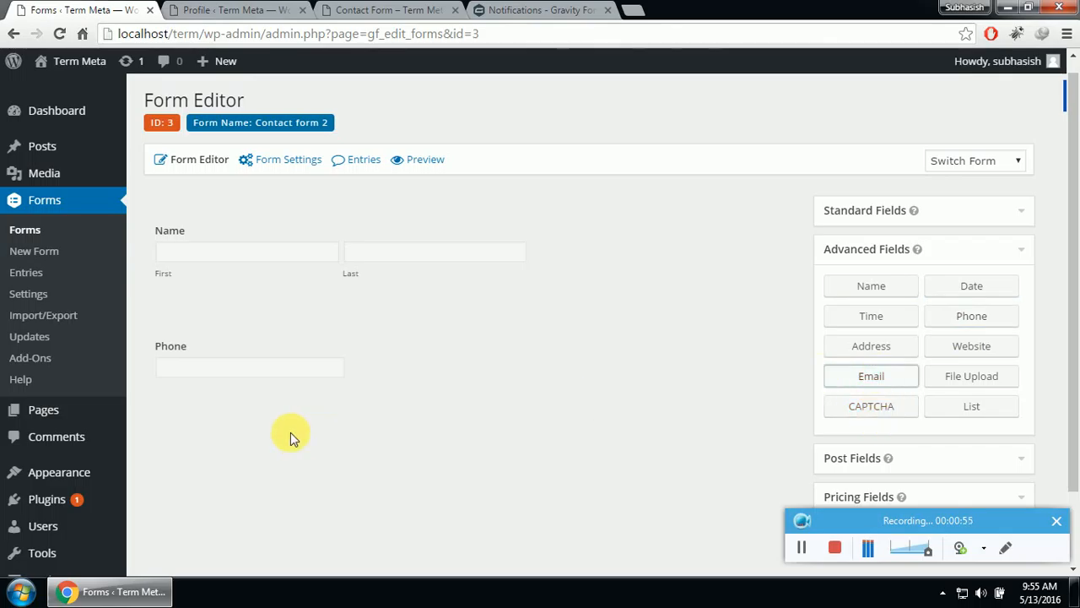
drag(426, 418, 384, 338)
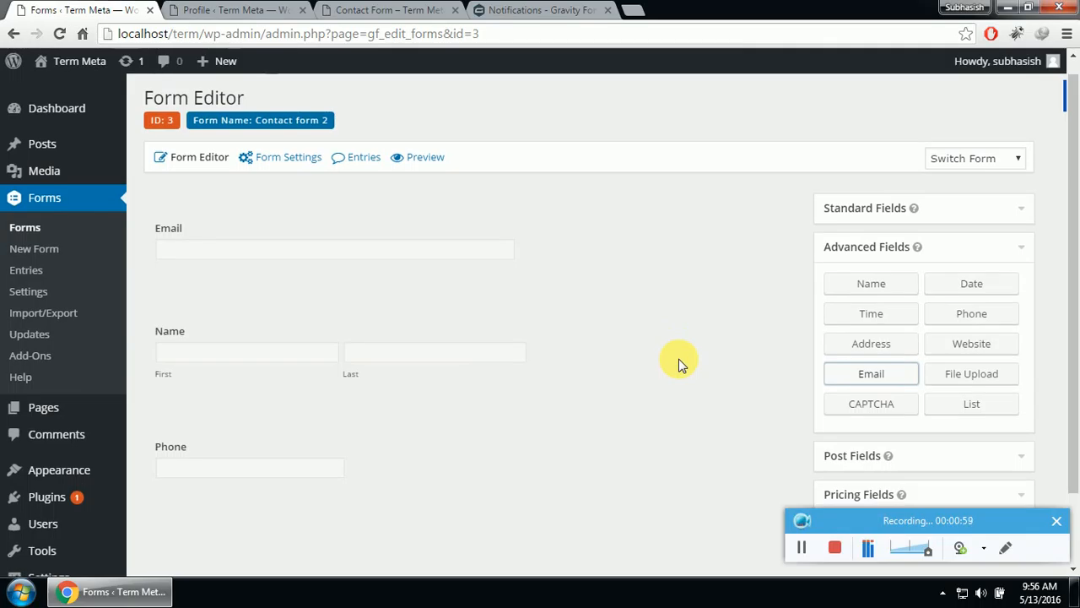
scroll(678, 359, down, 2)
click(991, 488)
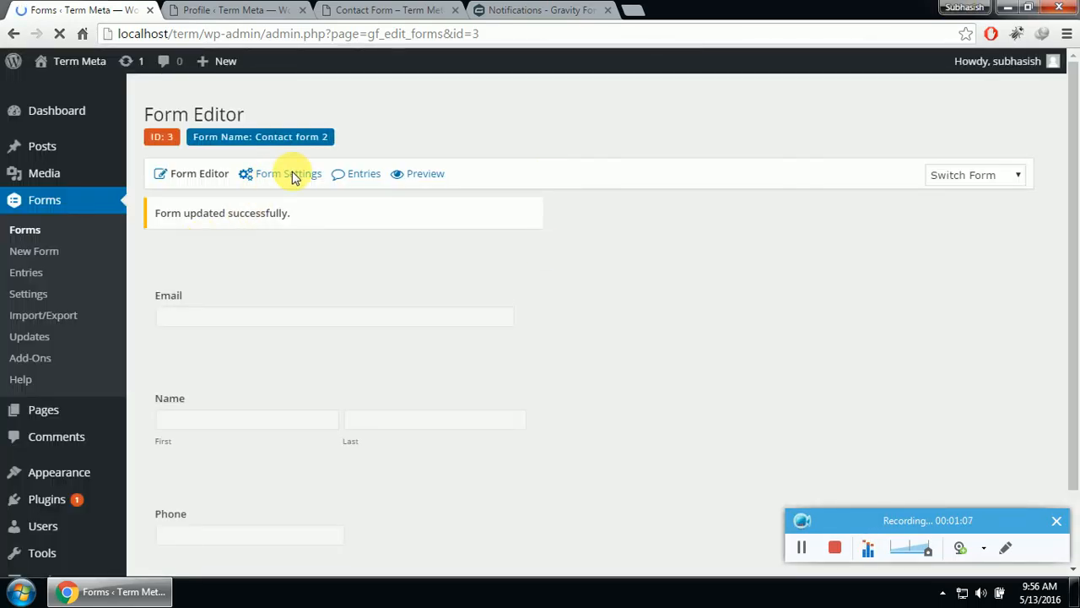
- Open the form's Admin Notification for editing and rename it "Site owner copy"
mouse_move(261, 185)
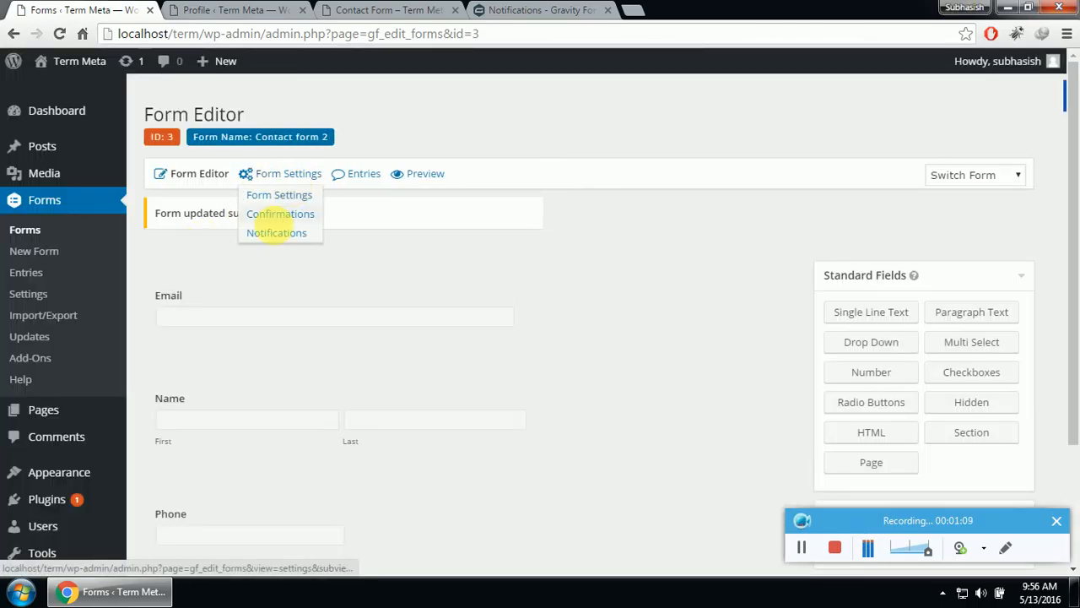
click(279, 232)
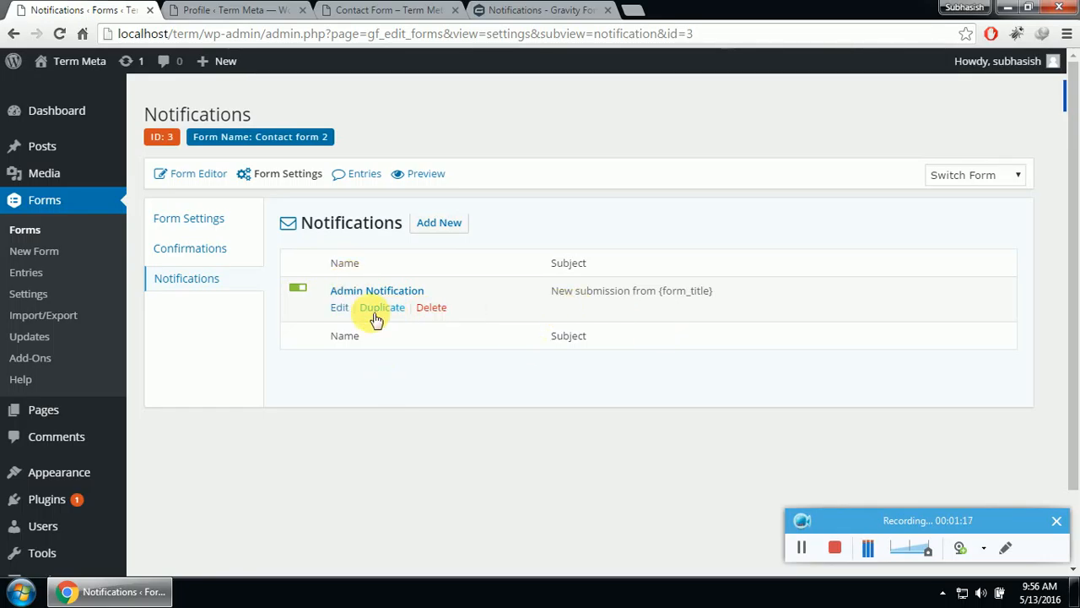
click(339, 308)
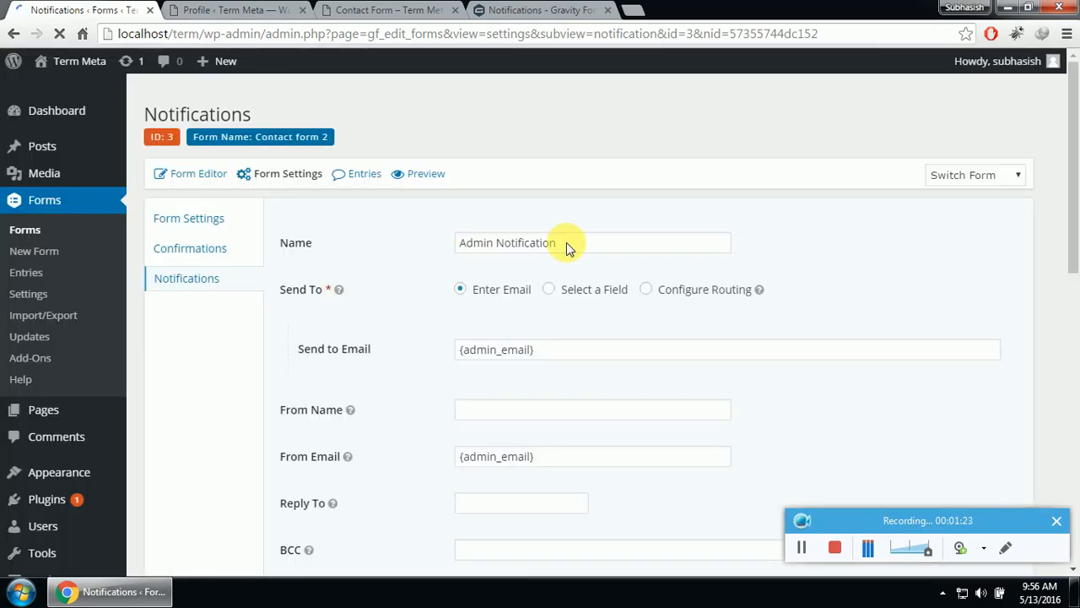
click(572, 245)
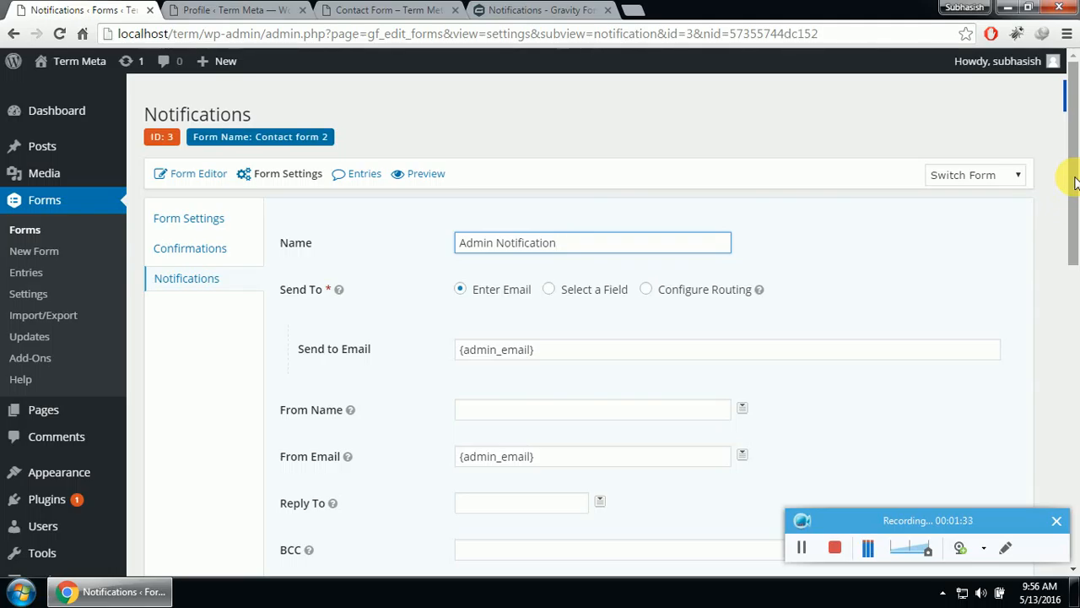
key(ctrl+a)
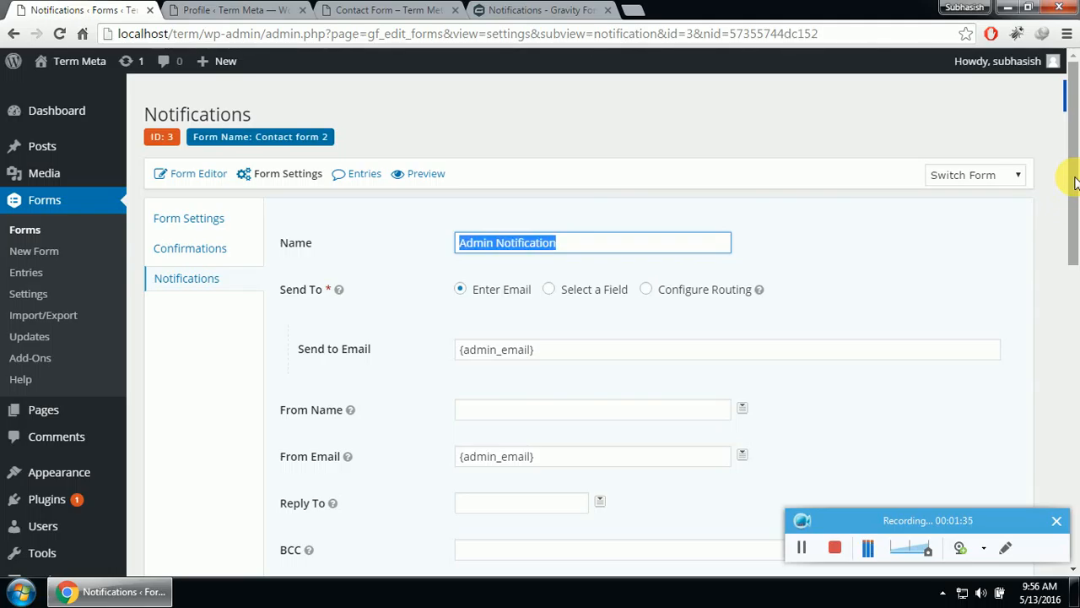
key(BackSpace)
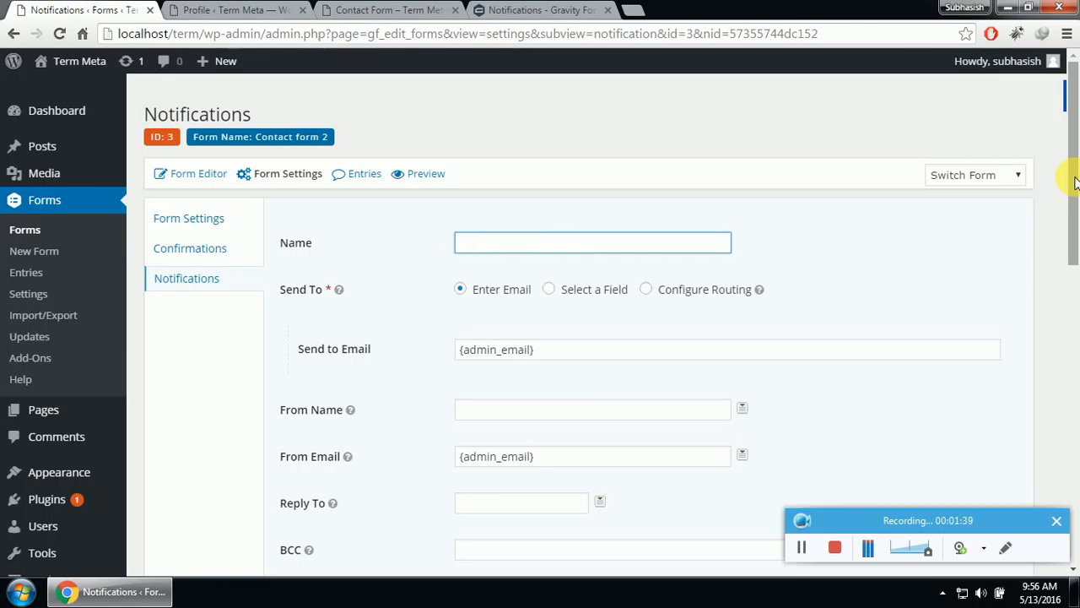
text(Site owner)
click(717, 352)
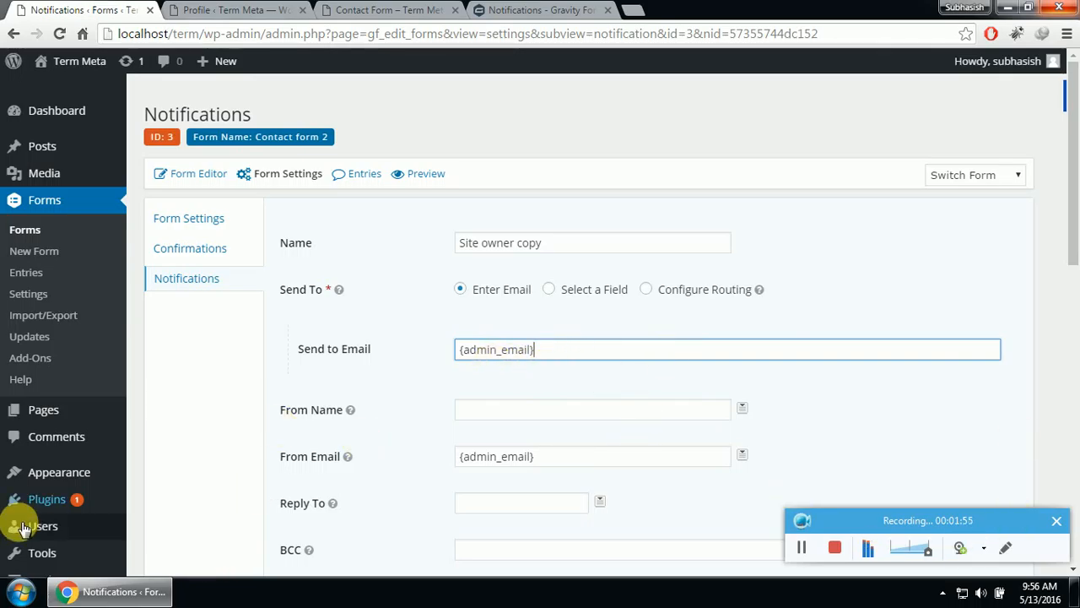
mouse_move(24, 524)
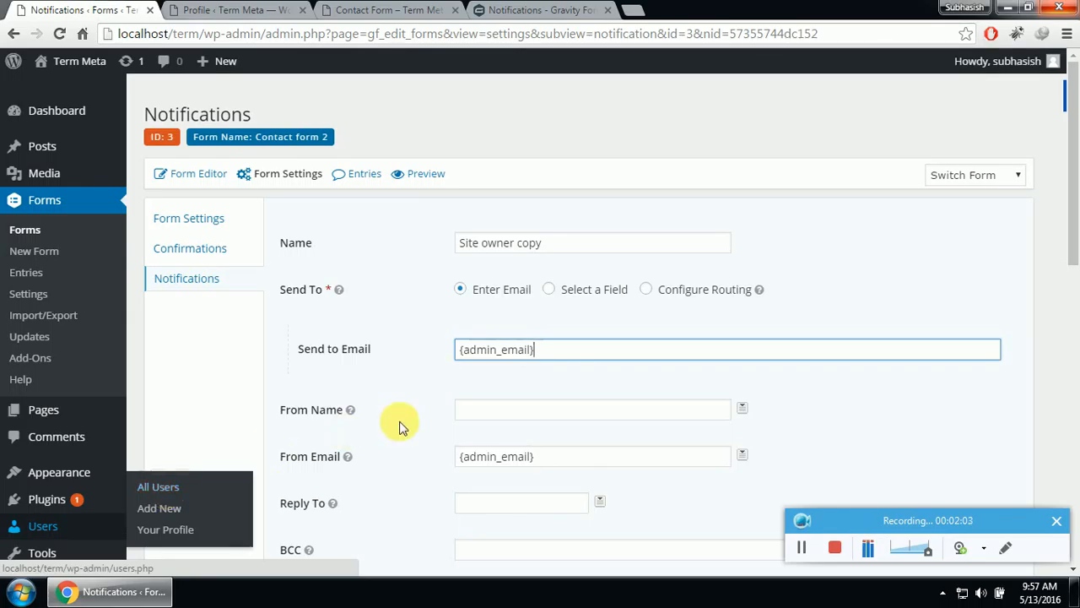
drag(563, 353, 429, 355)
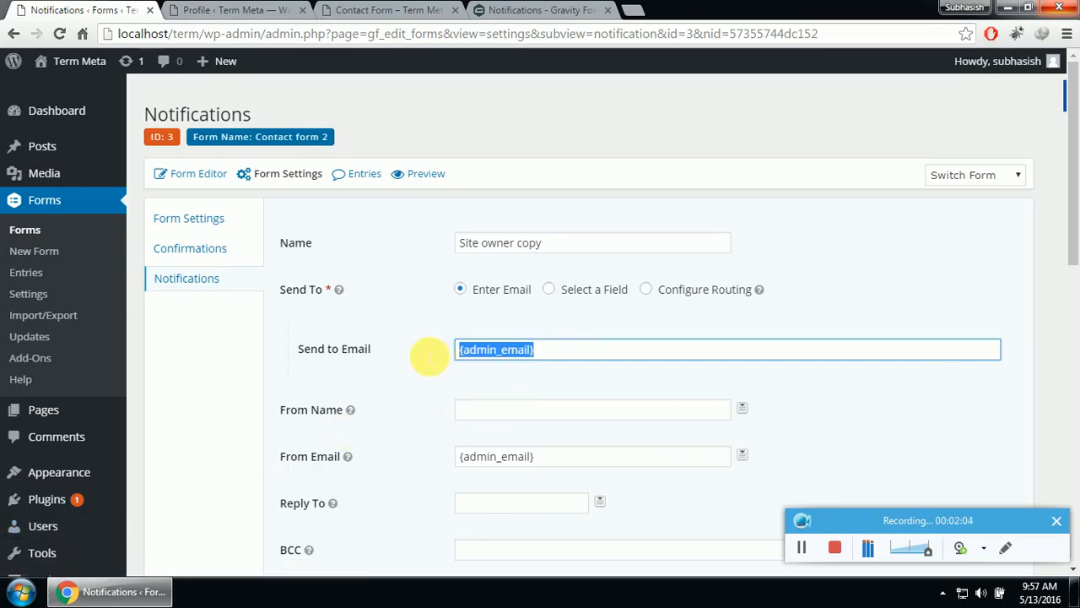
click(517, 384)
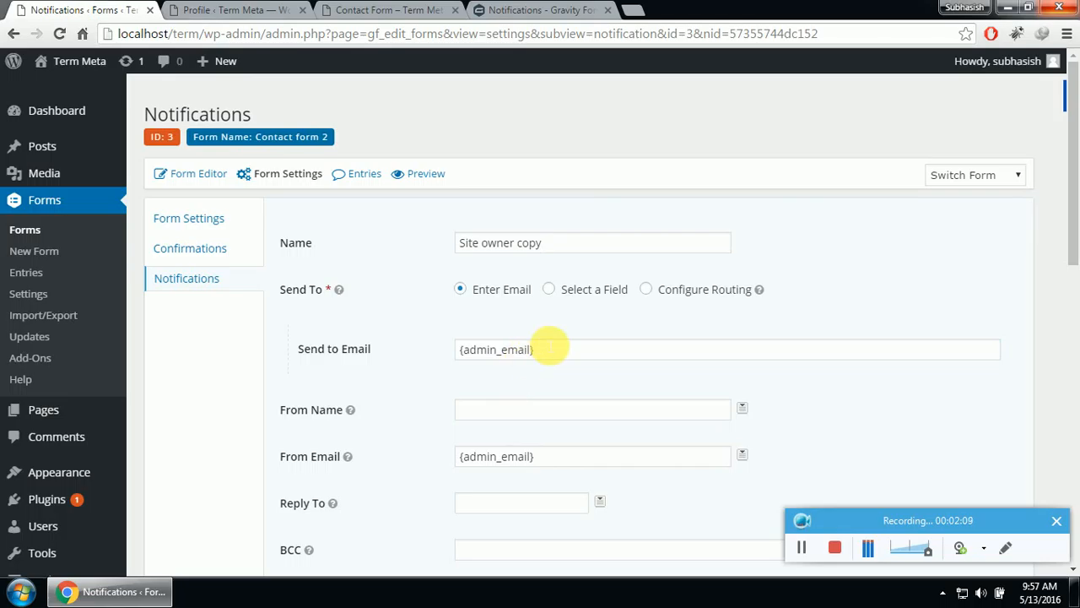
click(554, 351)
click(556, 384)
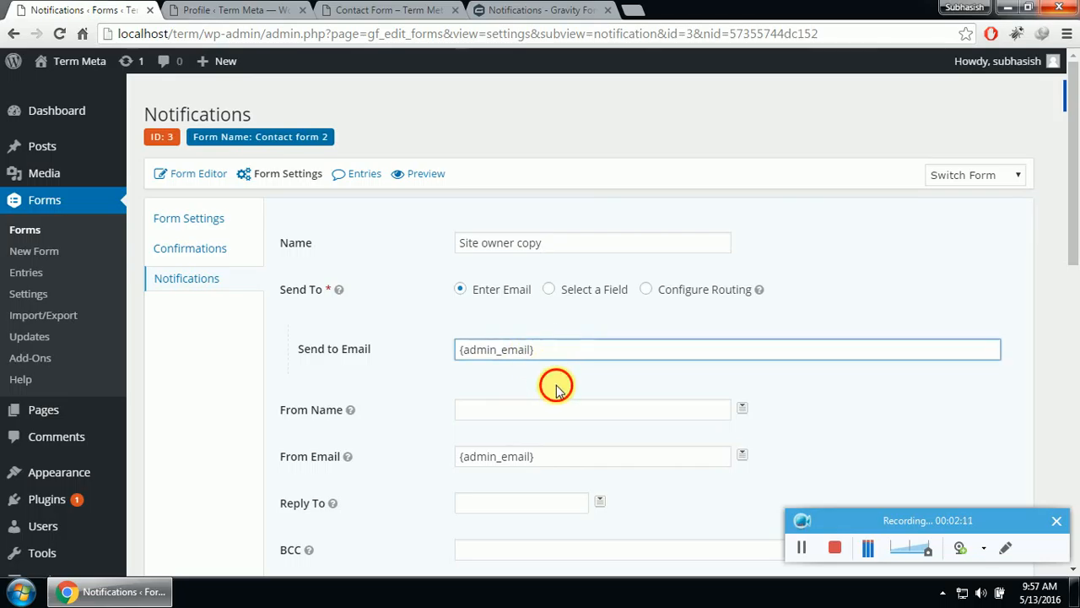
- Set the notification's From Name to the Name (First) and Name (Last) merge tags
click(507, 416)
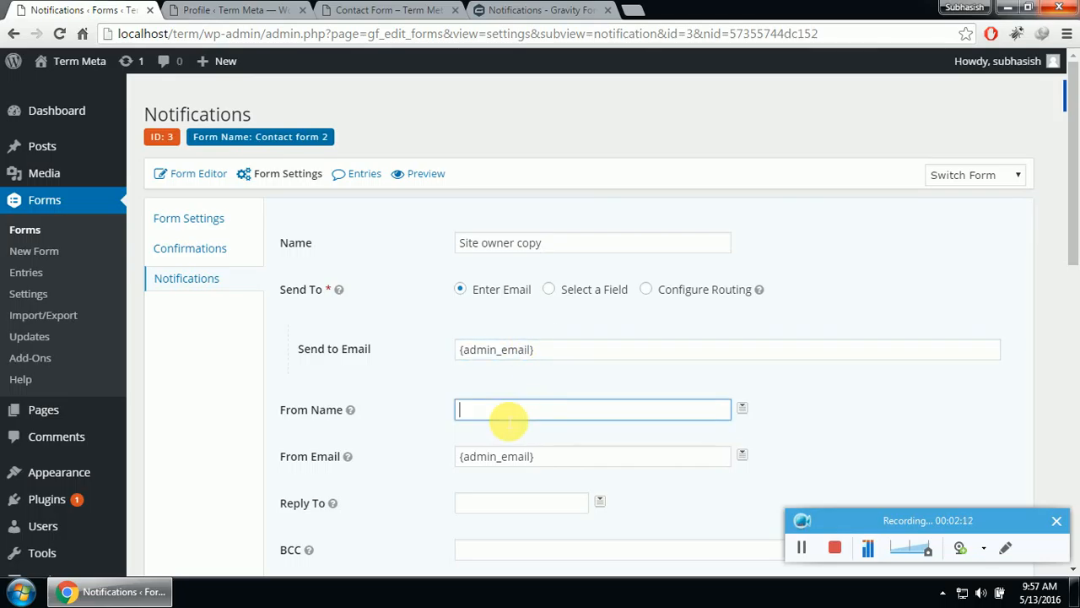
click(743, 411)
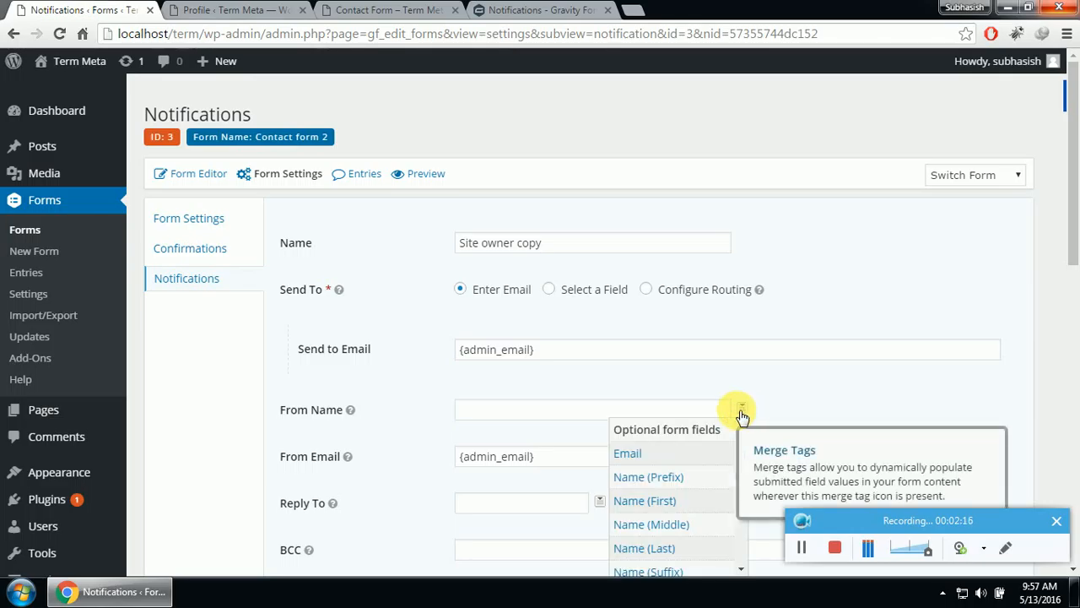
click(688, 501)
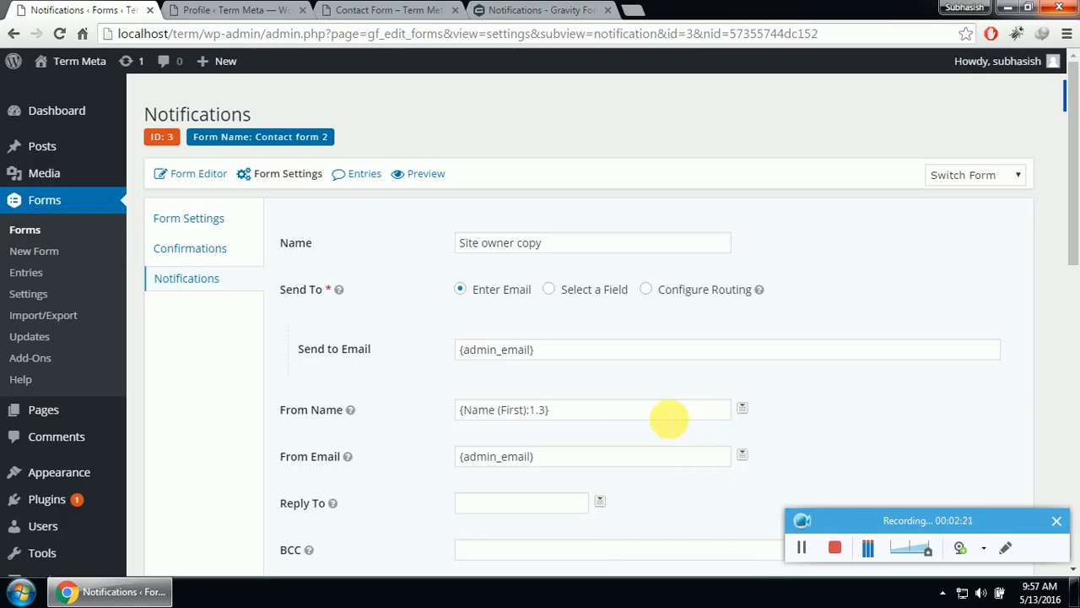
click(743, 408)
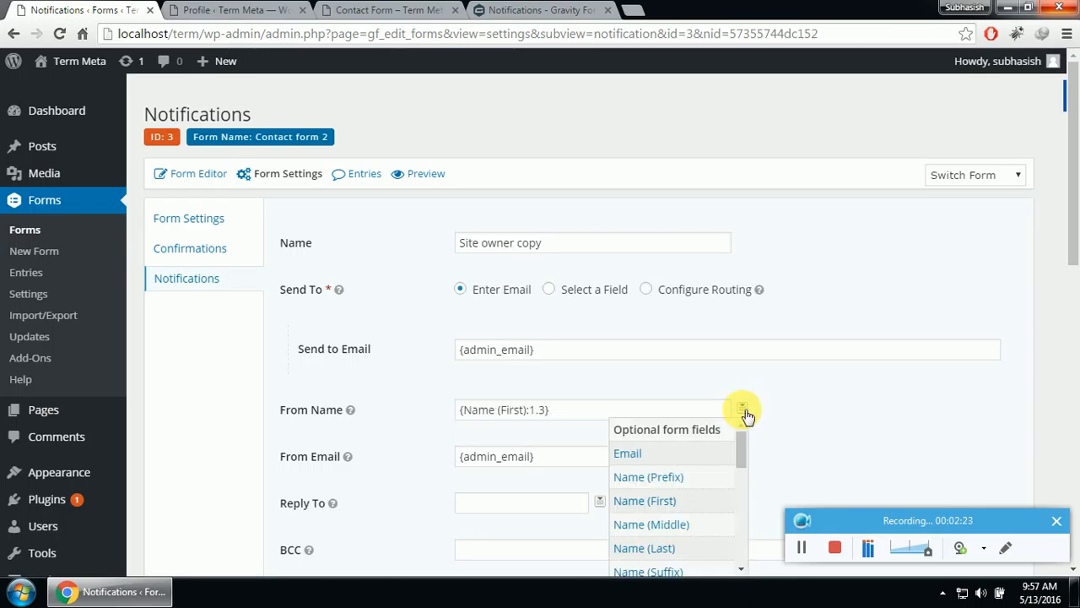
click(692, 549)
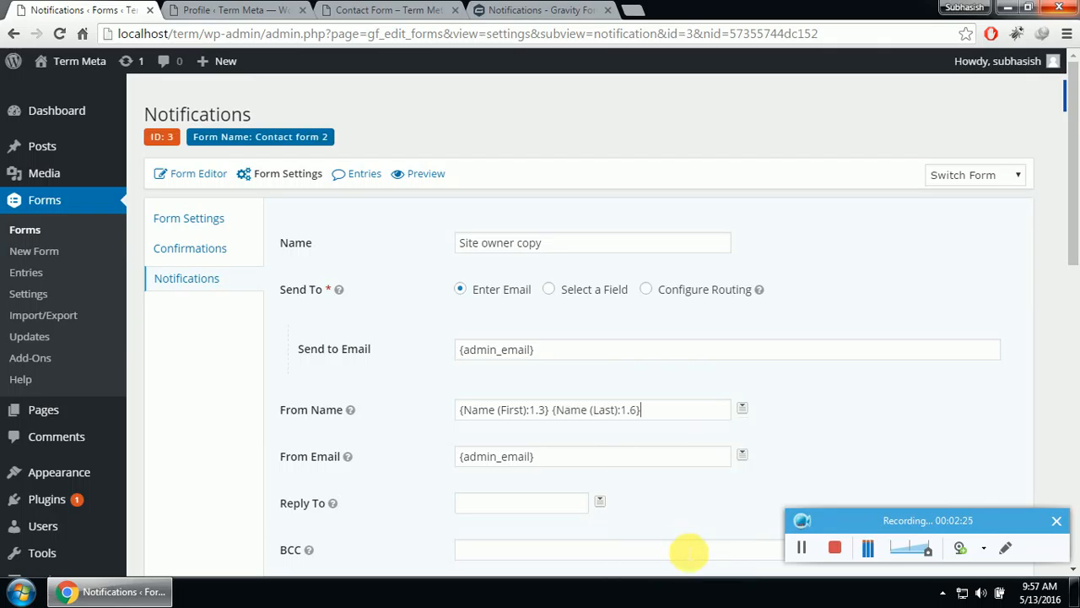
- Clear the notification's From Email value and check the merge tags offered for that field
scroll(567, 467, down, 4)
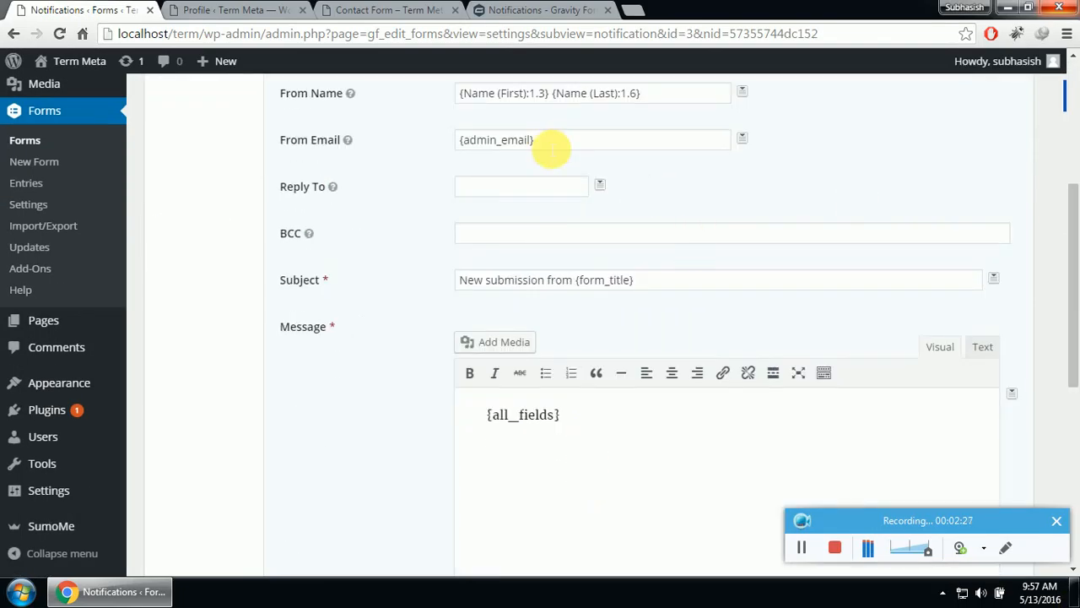
click(600, 140)
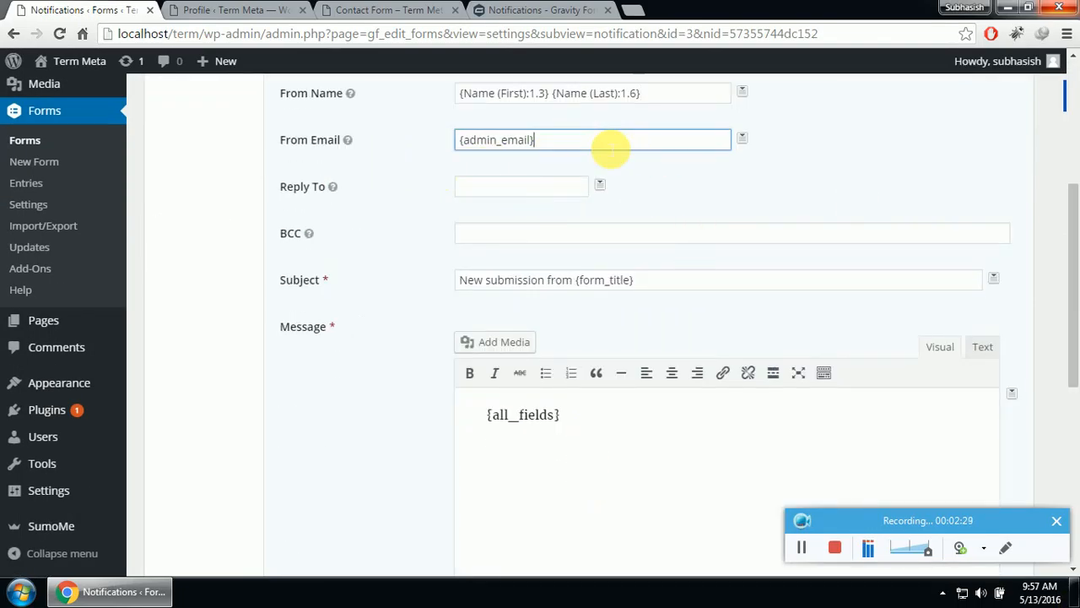
drag(652, 142, 401, 149)
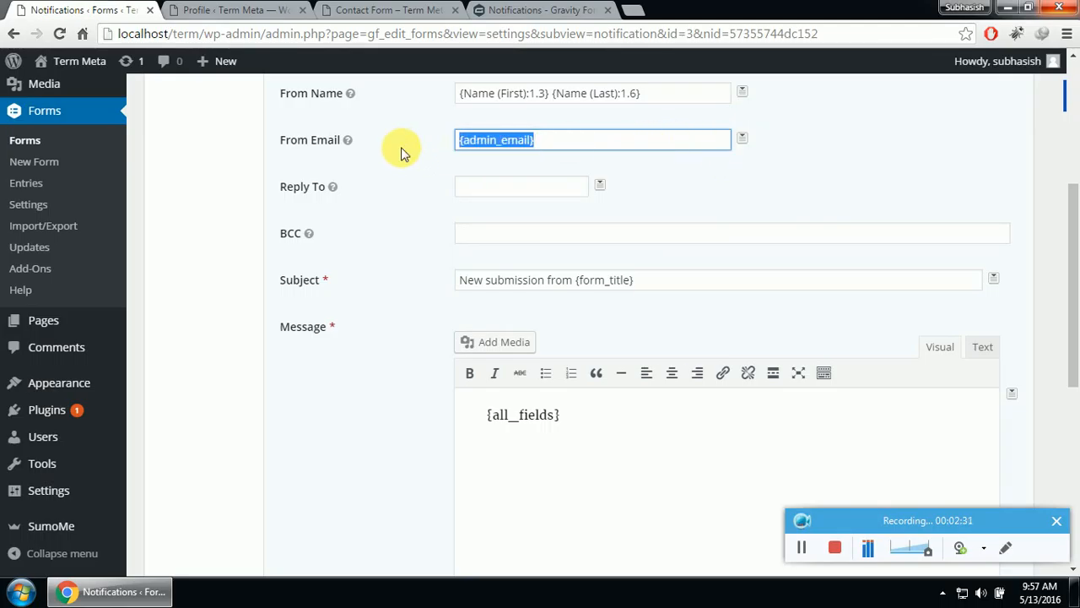
key(BackSpace)
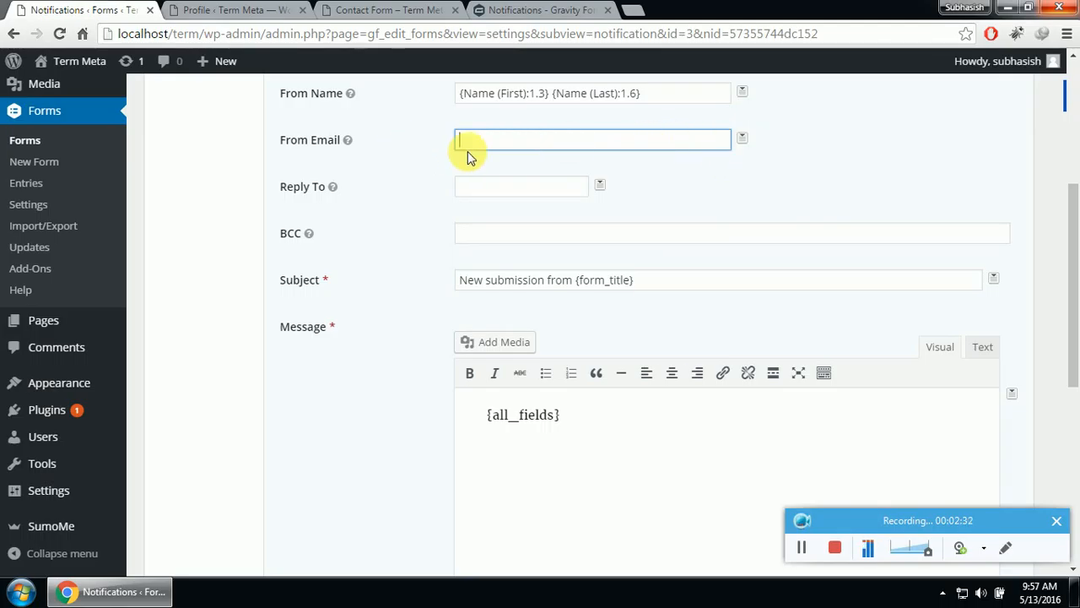
click(742, 137)
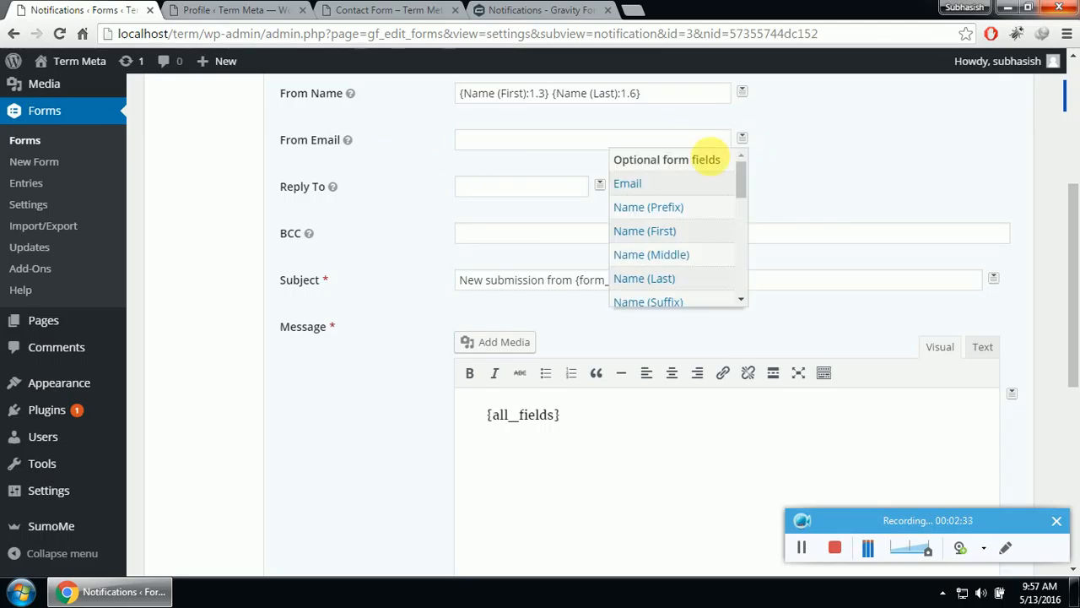
click(899, 158)
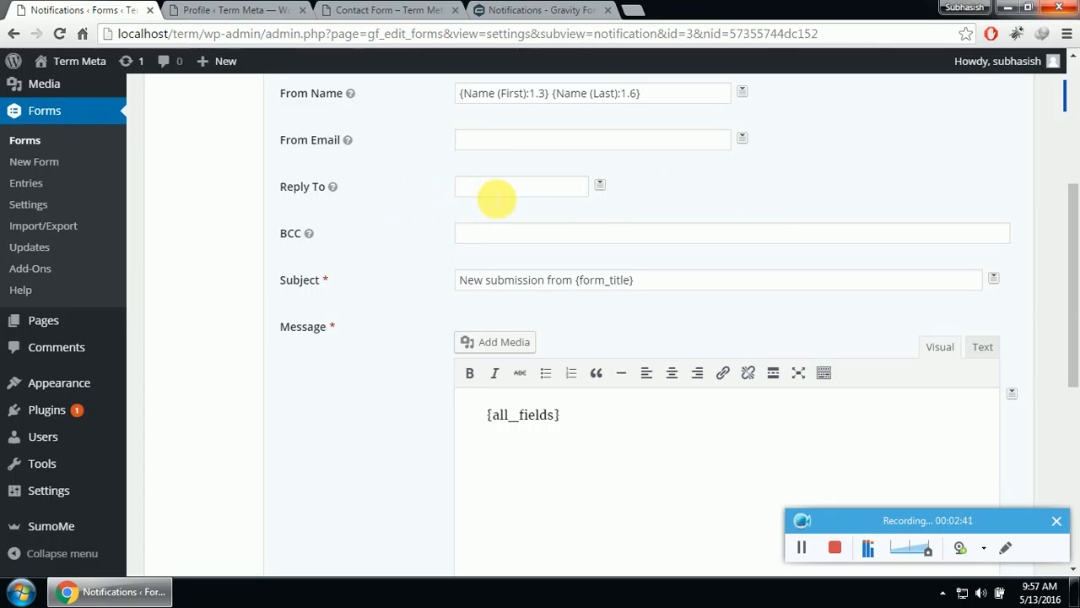
- Set the notification's Reply To to the Email merge tag and check the help for the Reply To and BCC fields
click(495, 195)
mouse_move(335, 189)
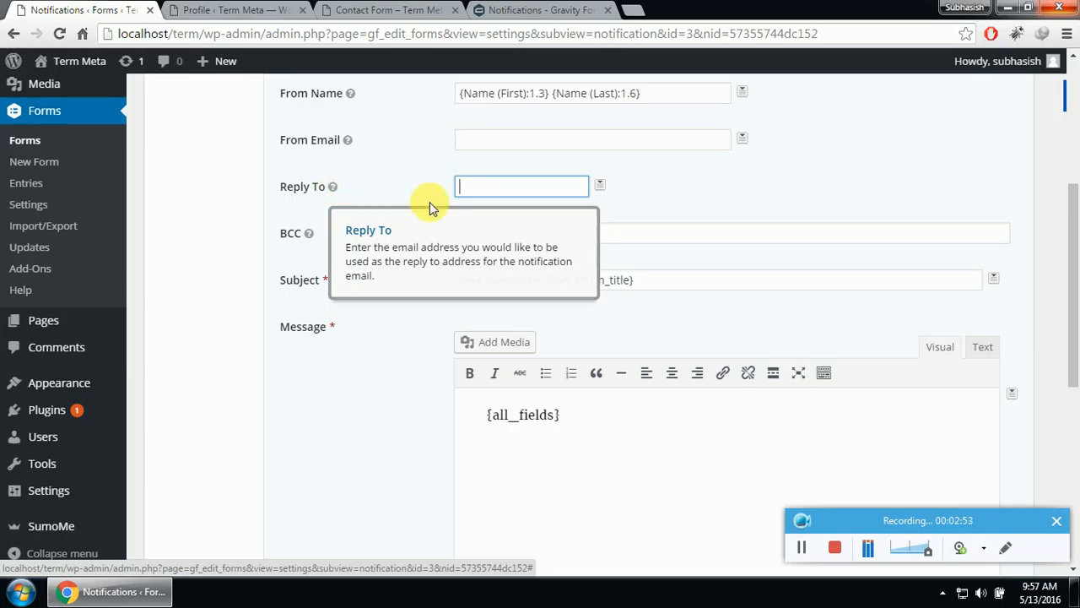
click(694, 202)
click(555, 186)
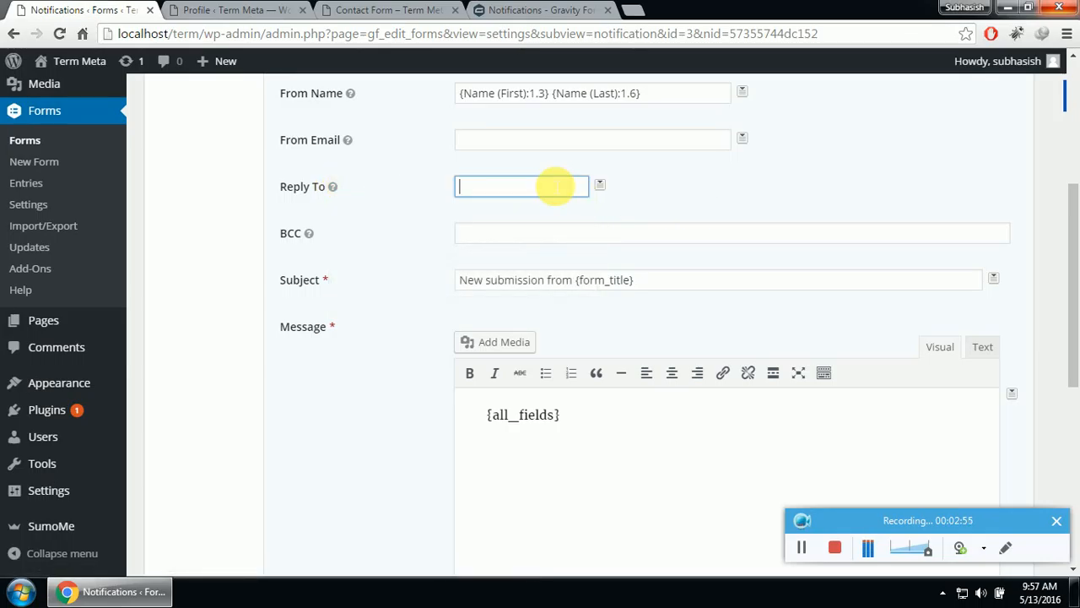
click(599, 186)
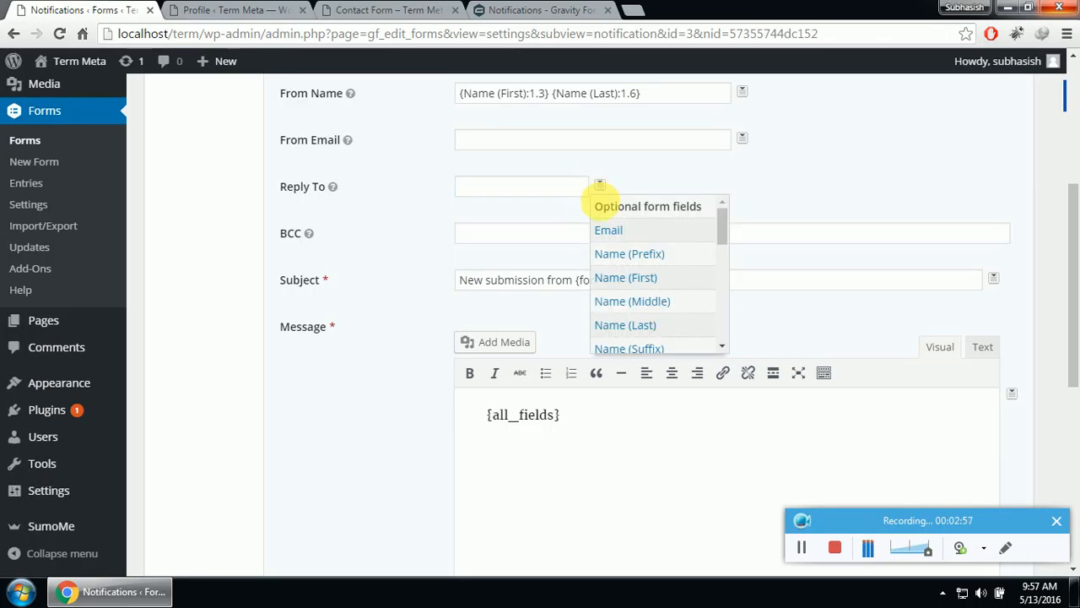
drag(720, 234, 706, 251)
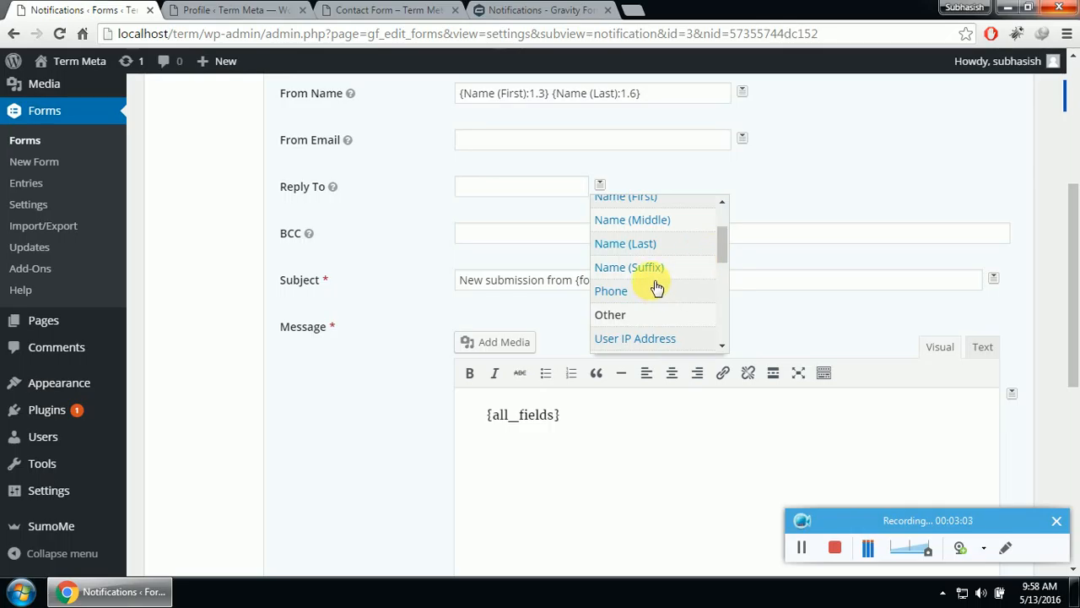
drag(718, 246, 712, 234)
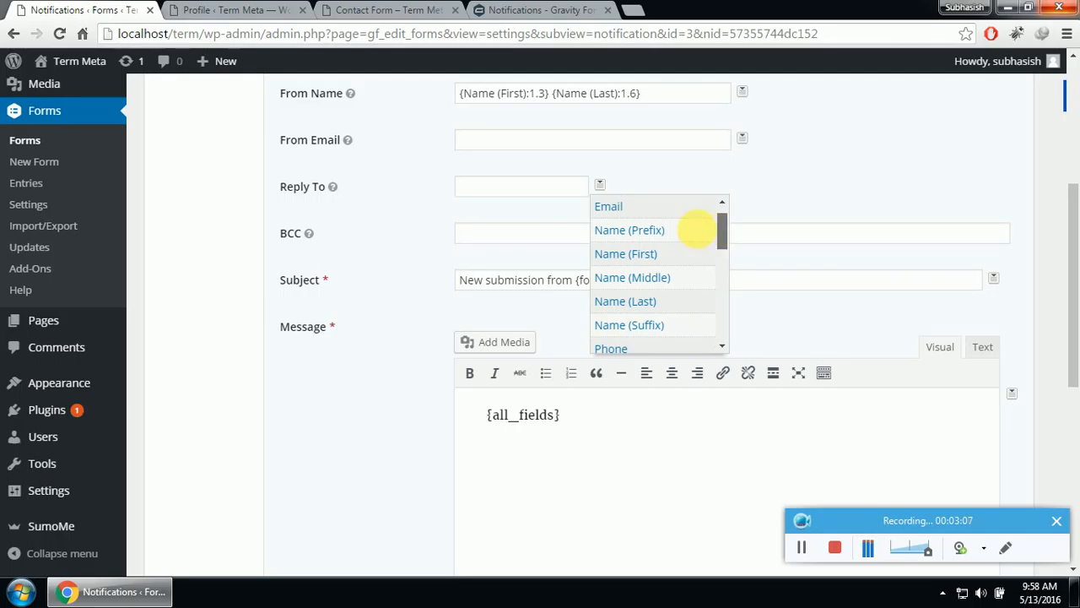
click(639, 211)
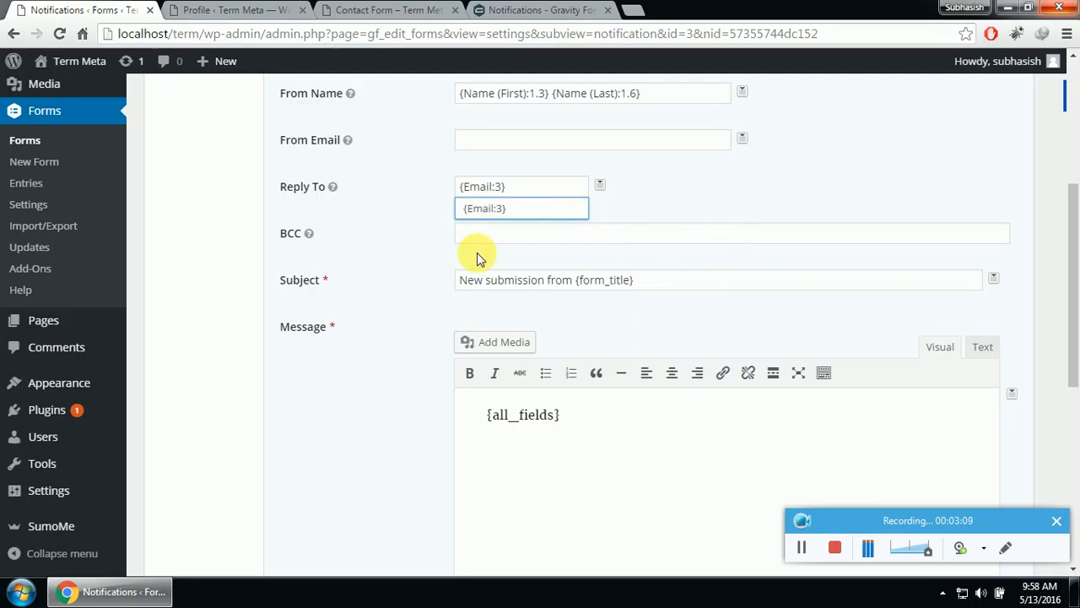
click(548, 239)
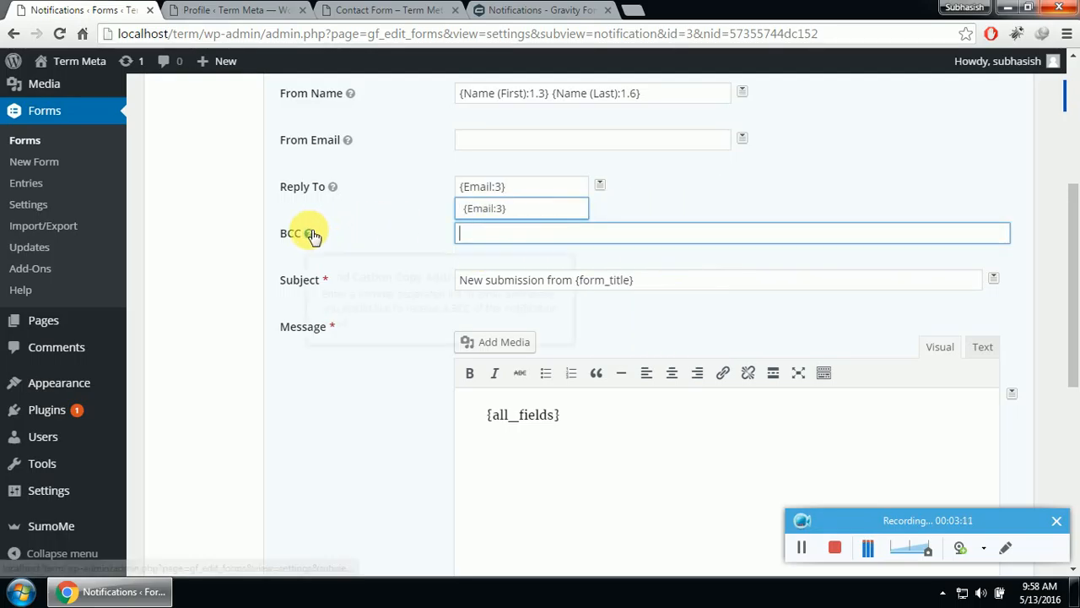
mouse_move(308, 234)
click(380, 467)
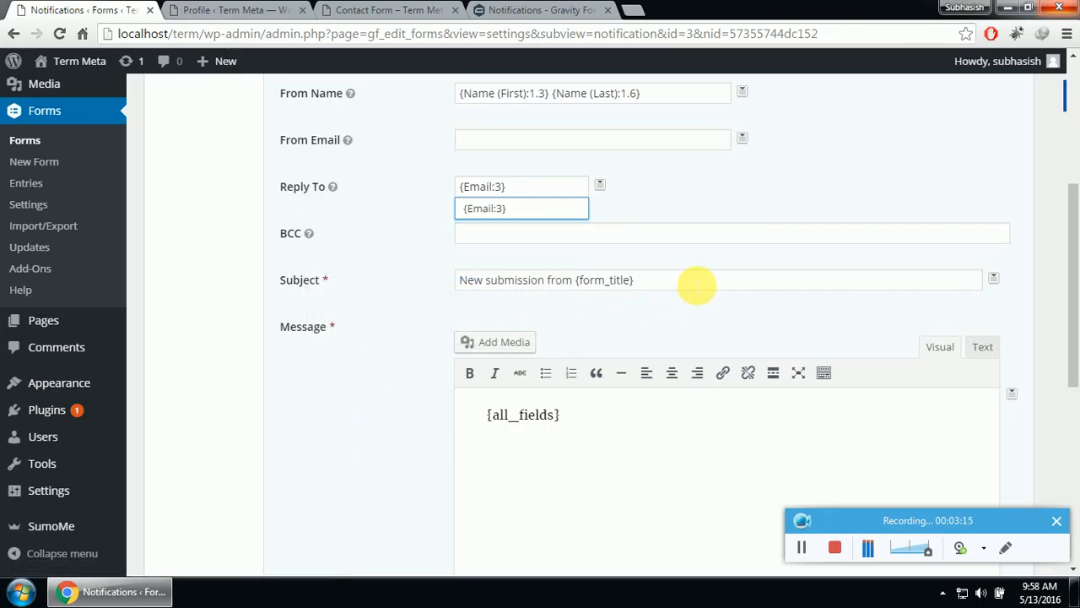
- Replace the notification's Subject with "This is from comtact Form 2"
drag(694, 282, 523, 281)
drag(452, 301, 439, 302)
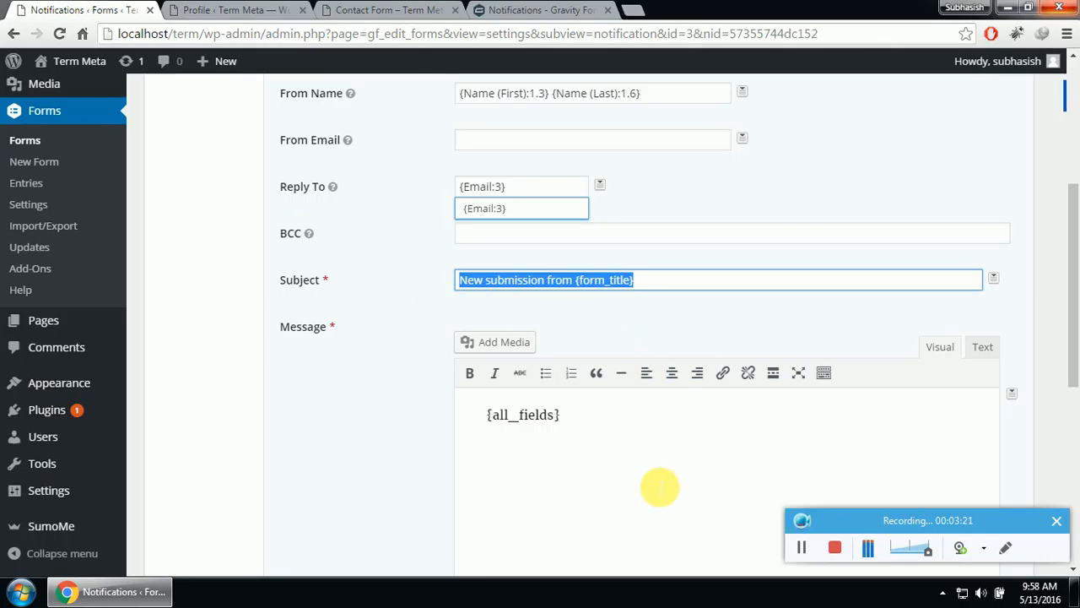
key(ctrl+c)
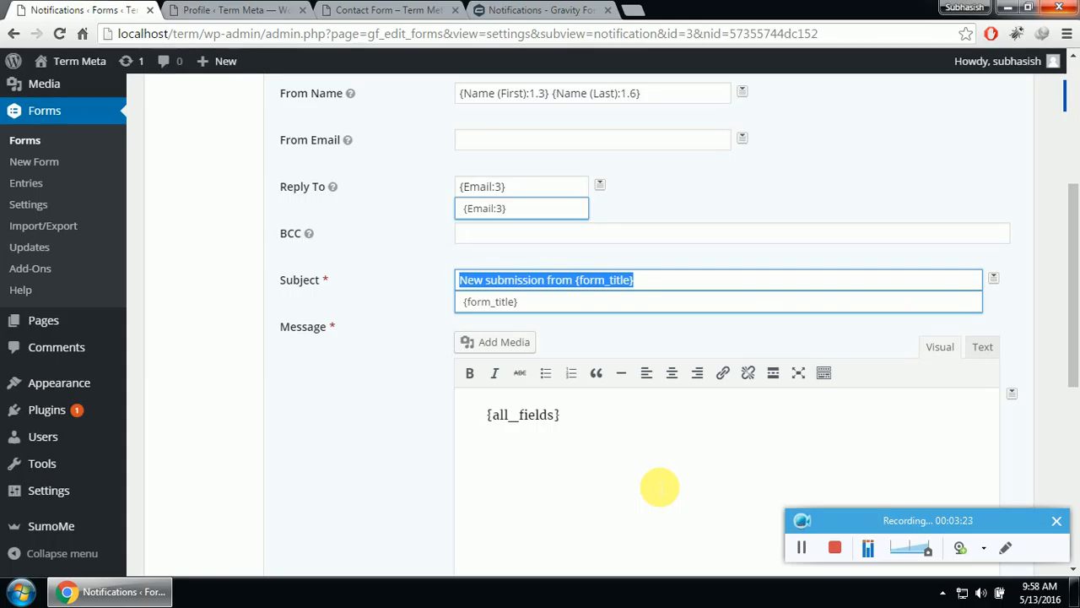
text(Th)
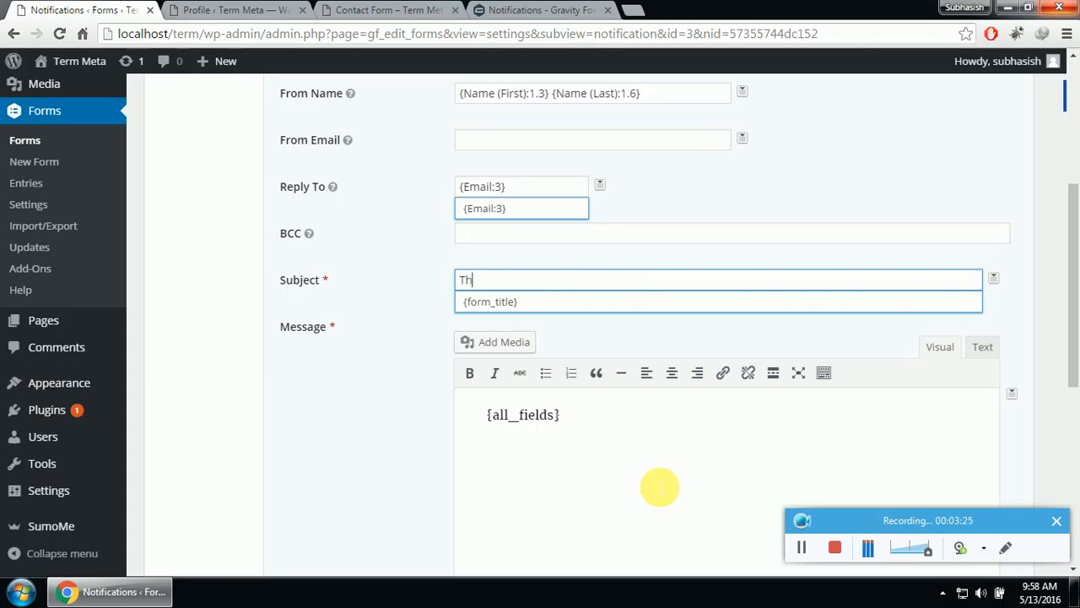
text(is is )
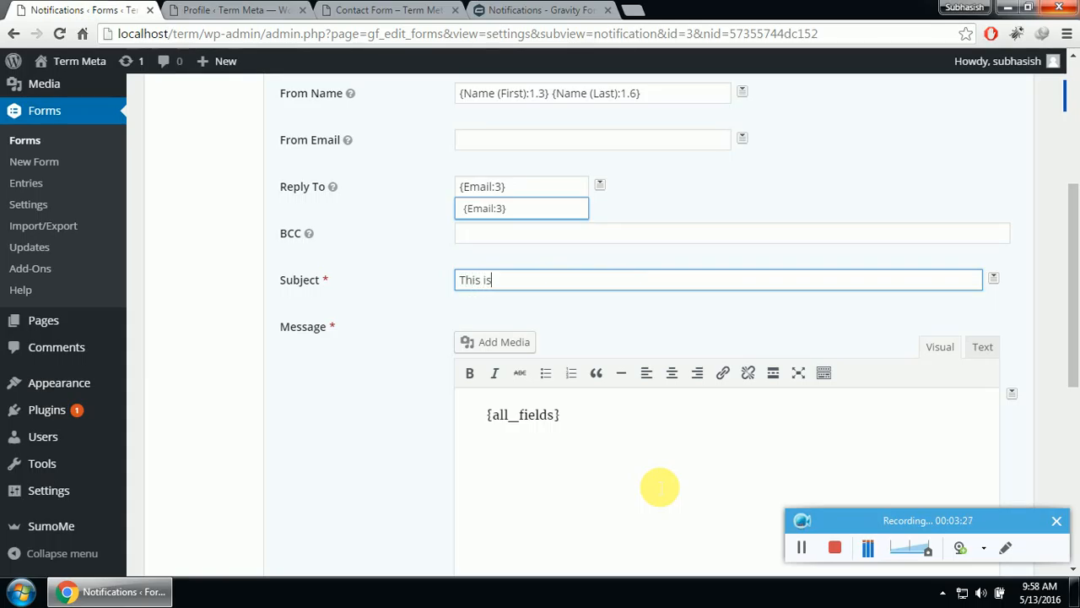
text(from comta)
text(ct Form 2)
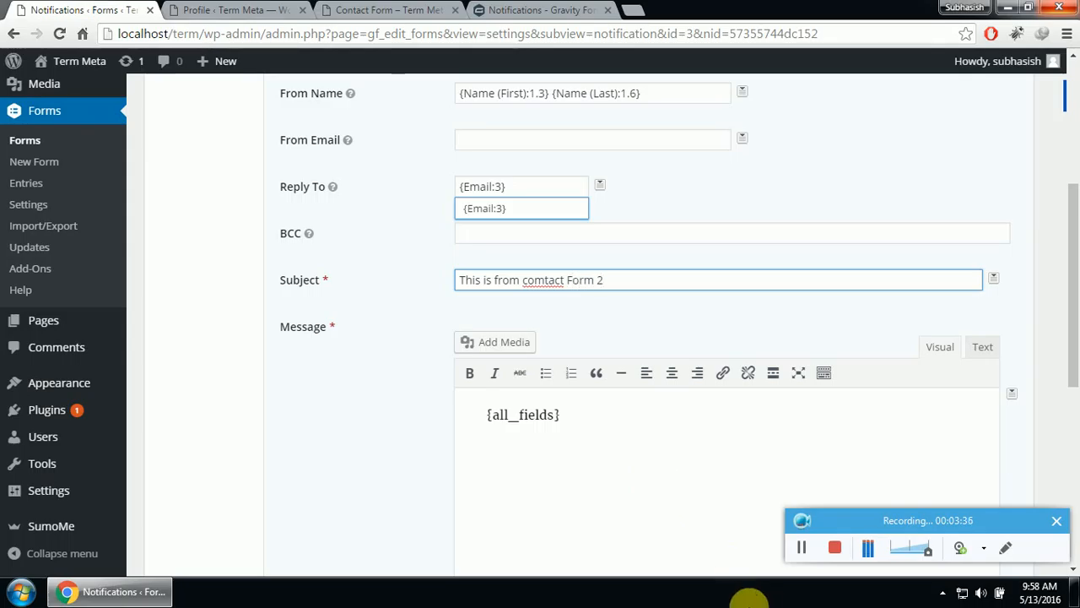
- Keep {all_fields} as the notification's Message, update the notification and review its saved settings
click(709, 424)
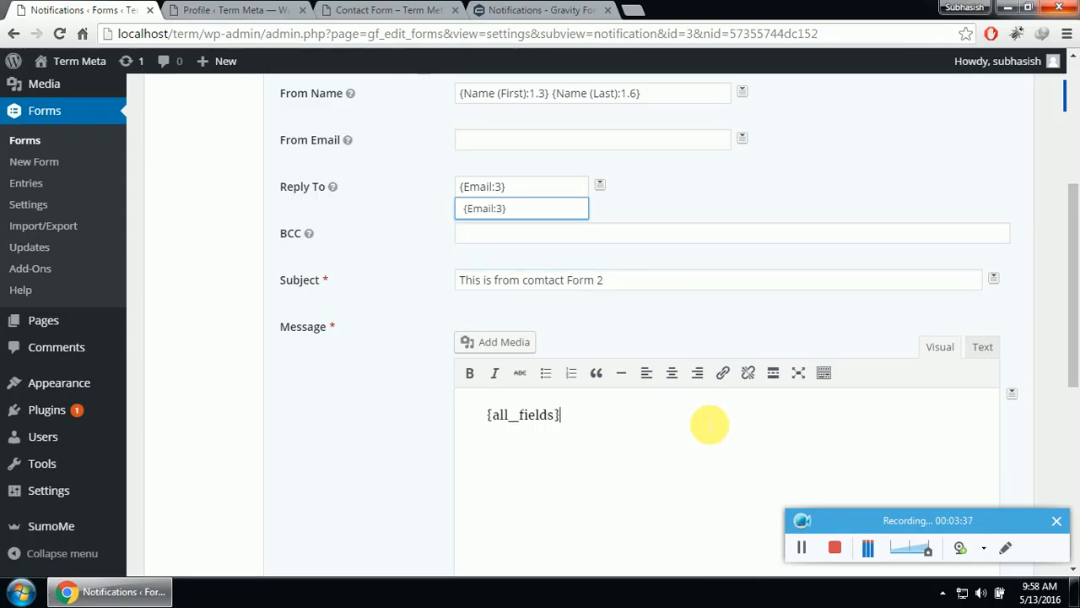
drag(483, 419, 590, 417)
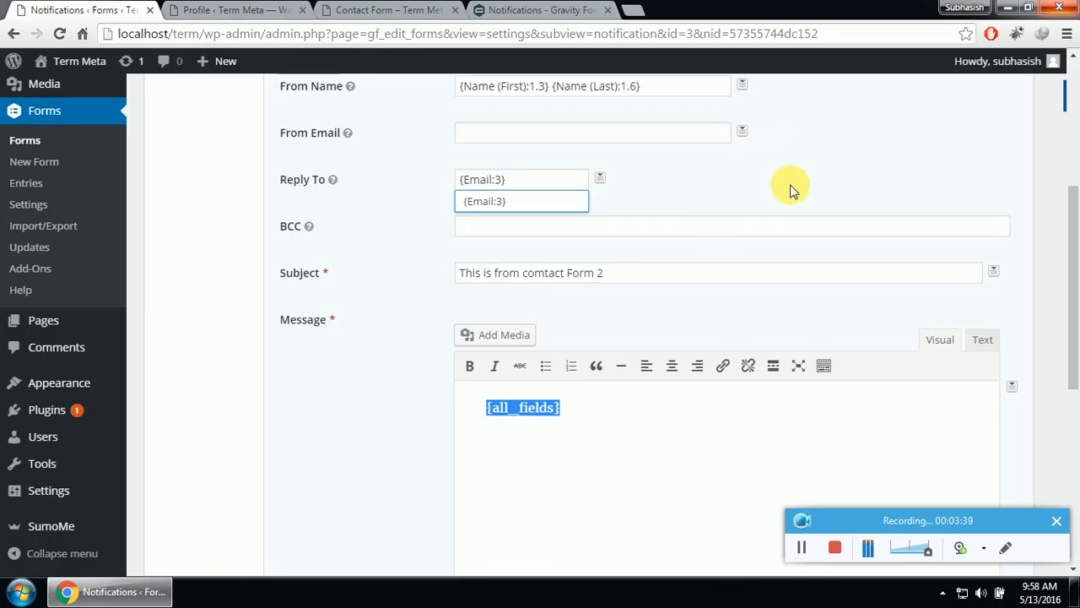
scroll(788, 188, up, 1)
scroll(795, 282, down, 3)
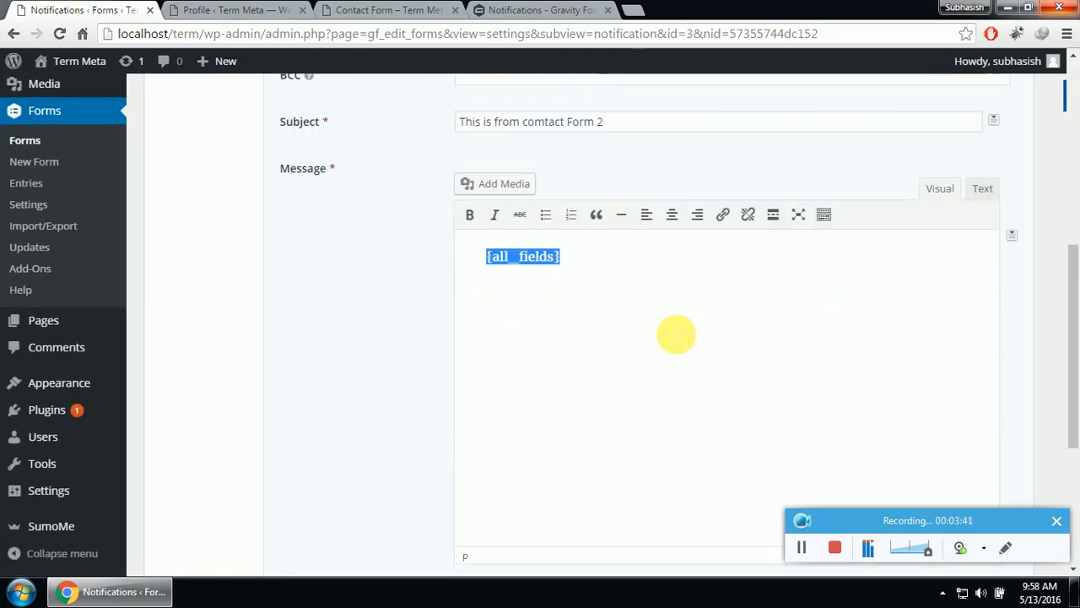
click(597, 289)
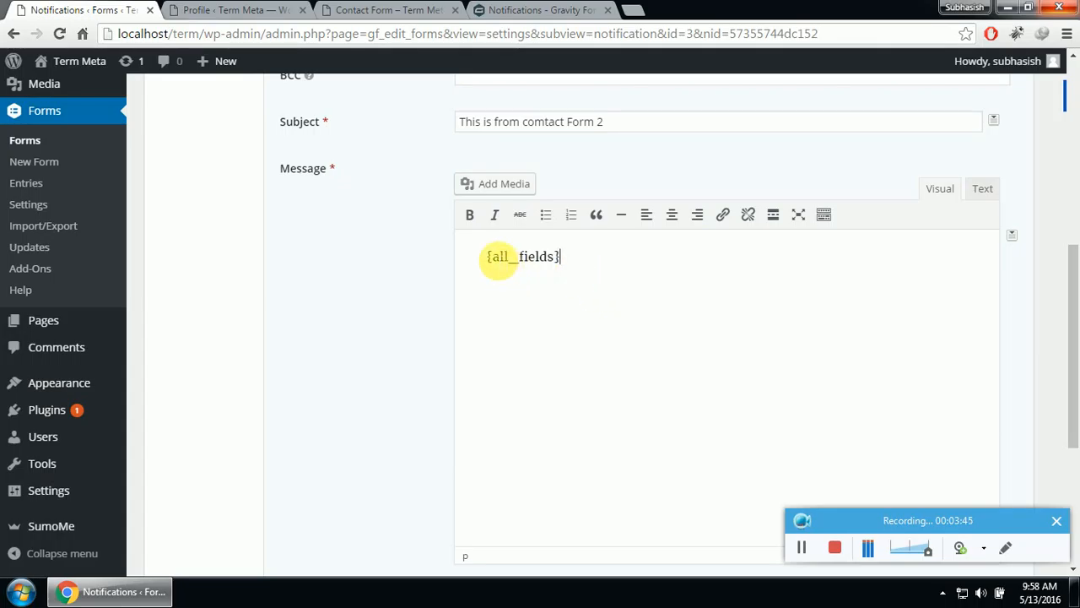
drag(486, 256, 593, 330)
click(593, 330)
scroll(607, 388, down, 3)
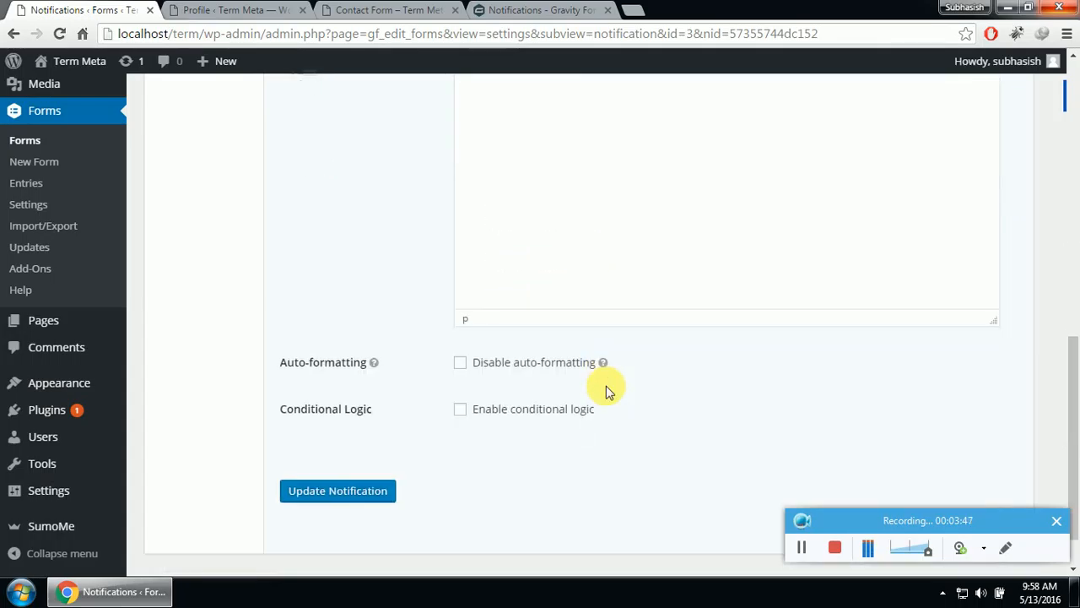
click(385, 492)
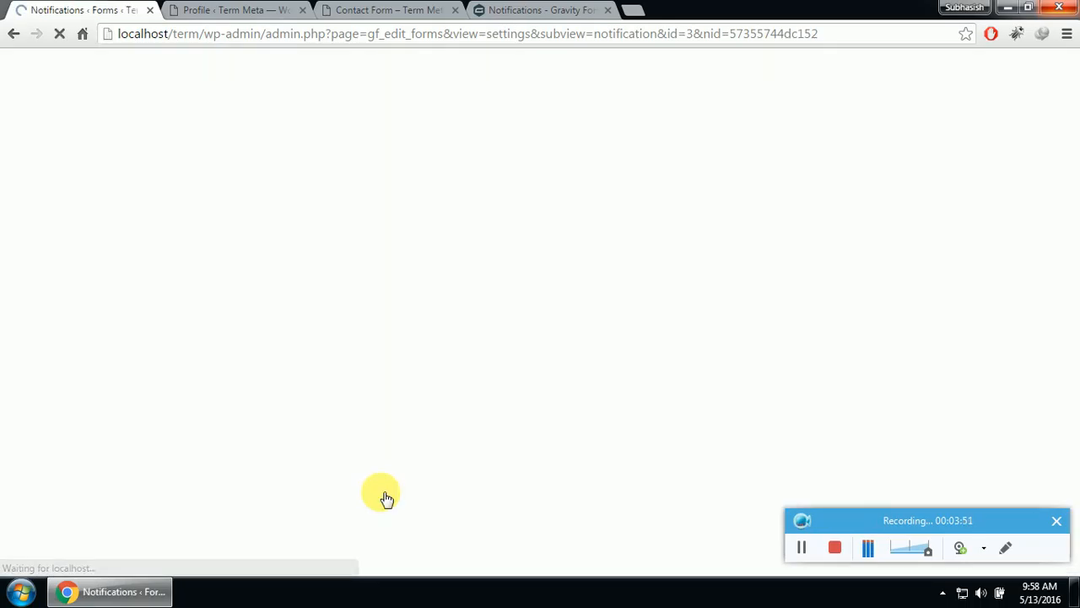
scroll(472, 338, down, 4)
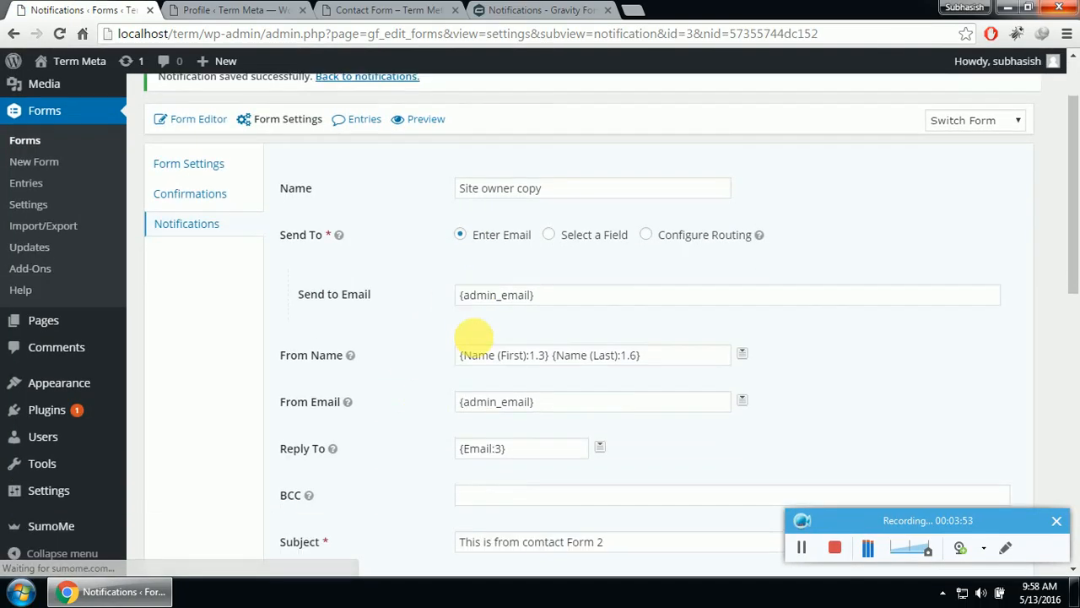
scroll(446, 373, up, 4)
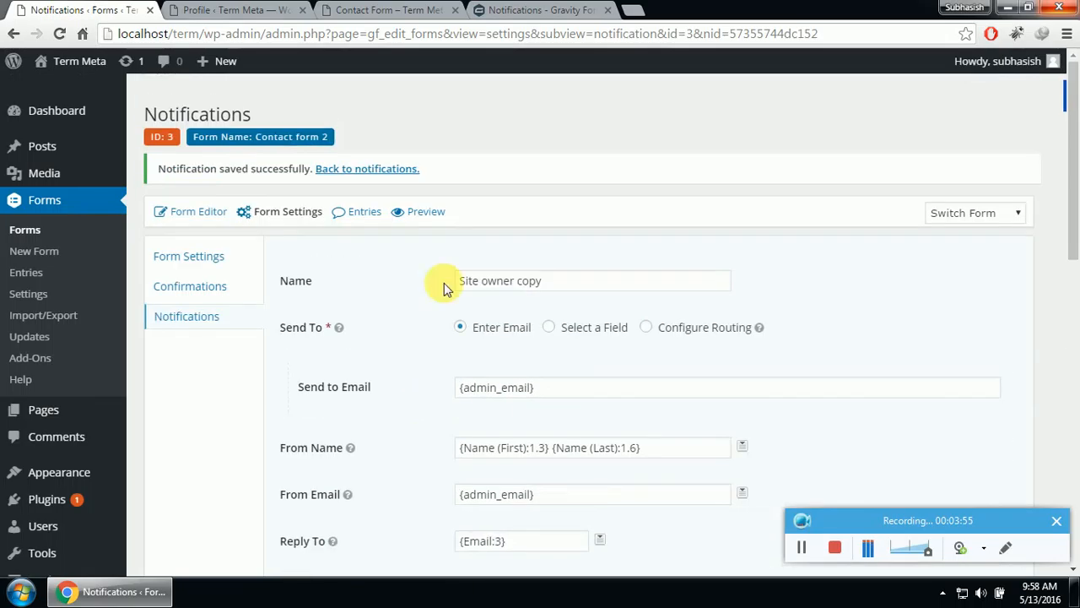
- Add a new notification to Contact form 2 and name it "Feed back to user"
click(208, 315)
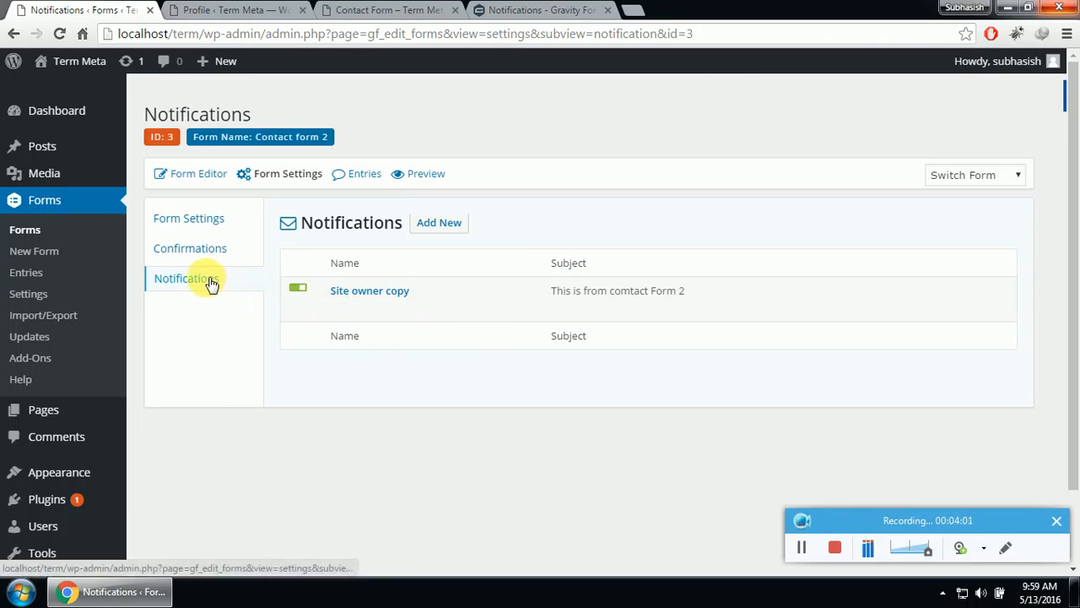
click(459, 227)
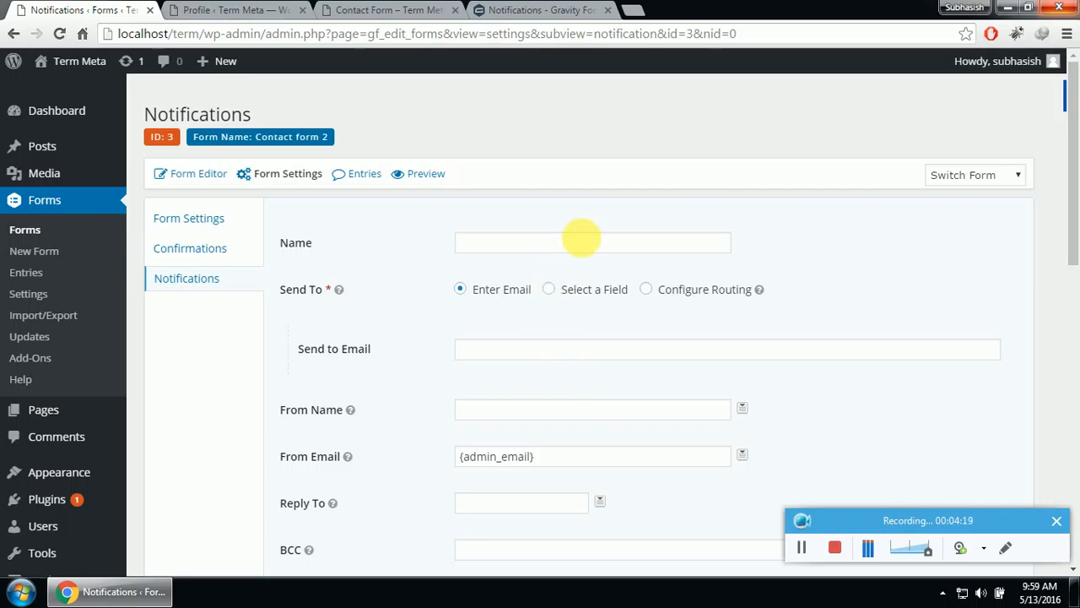
click(590, 242)
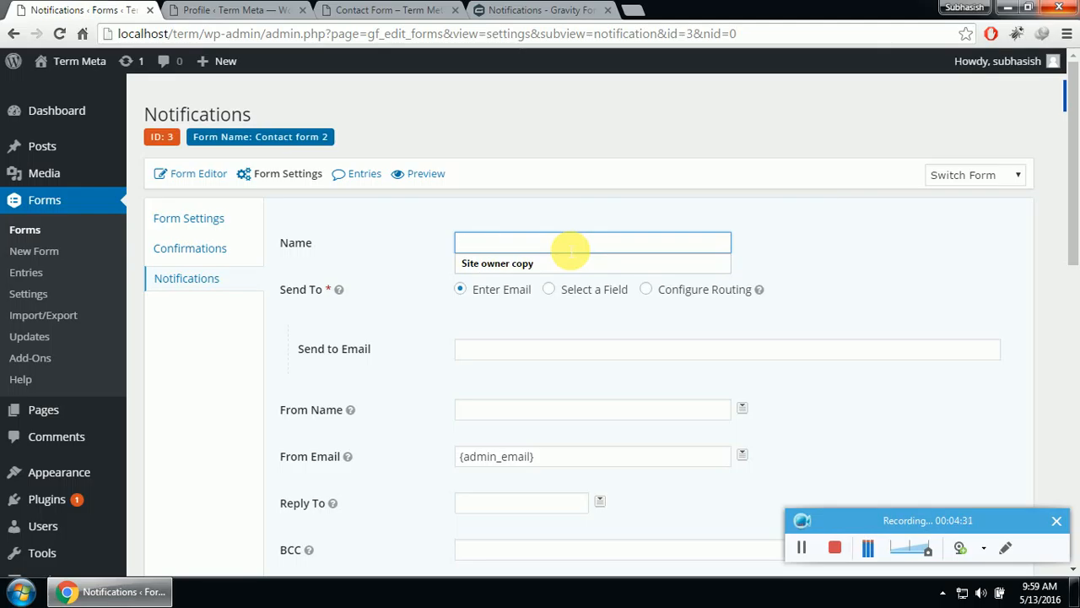
text(Feeb)
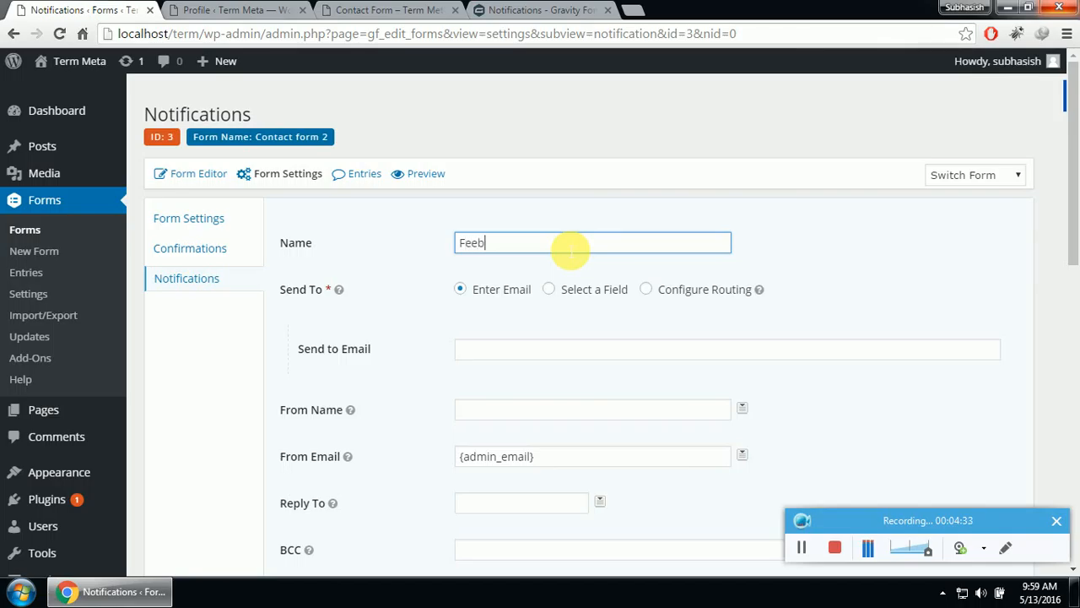
key(BackSpace)
text(d back to user)
click(607, 334)
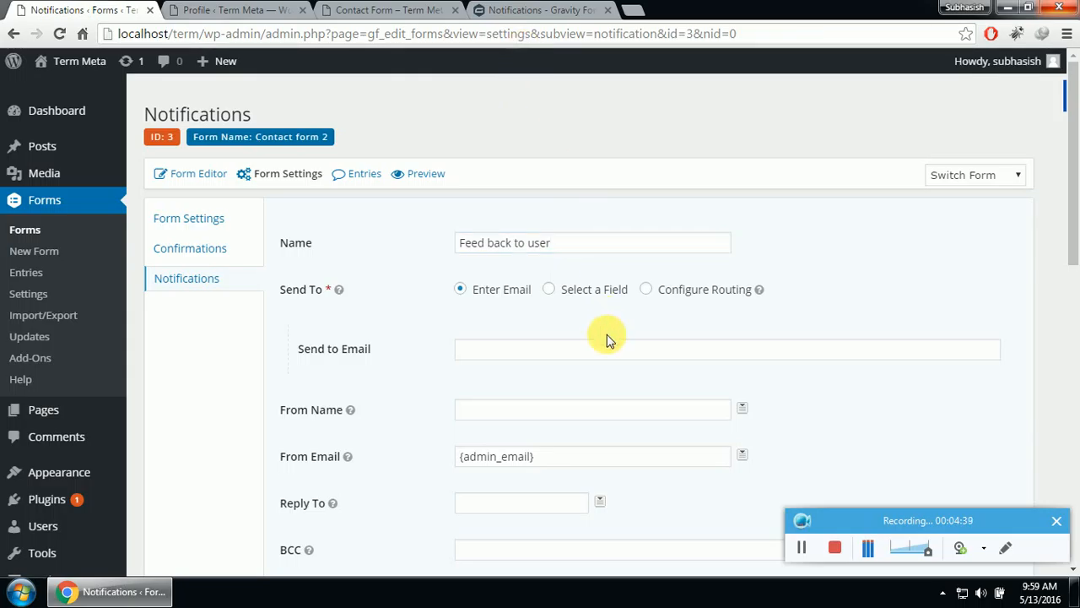
- Set the new notification's Send To option to Select a Field and choose Email as the Send to Field
click(544, 358)
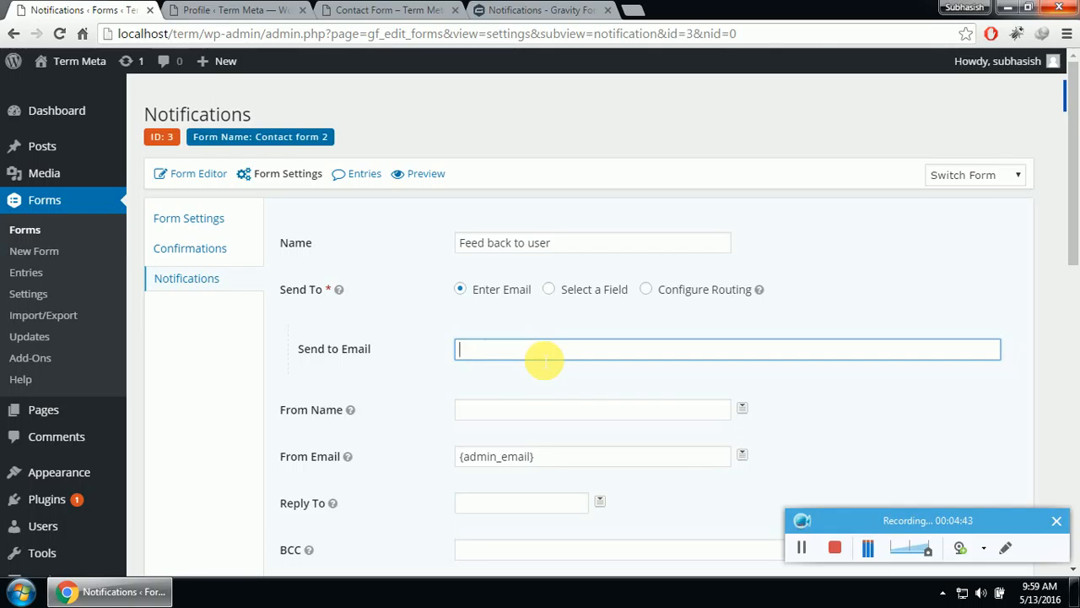
click(549, 289)
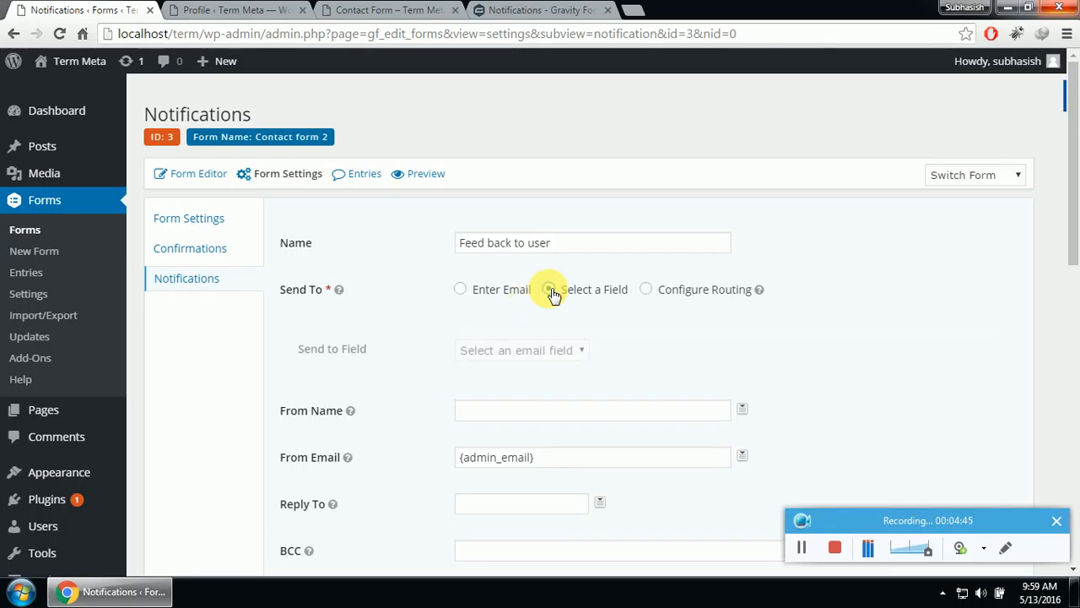
click(547, 350)
click(494, 383)
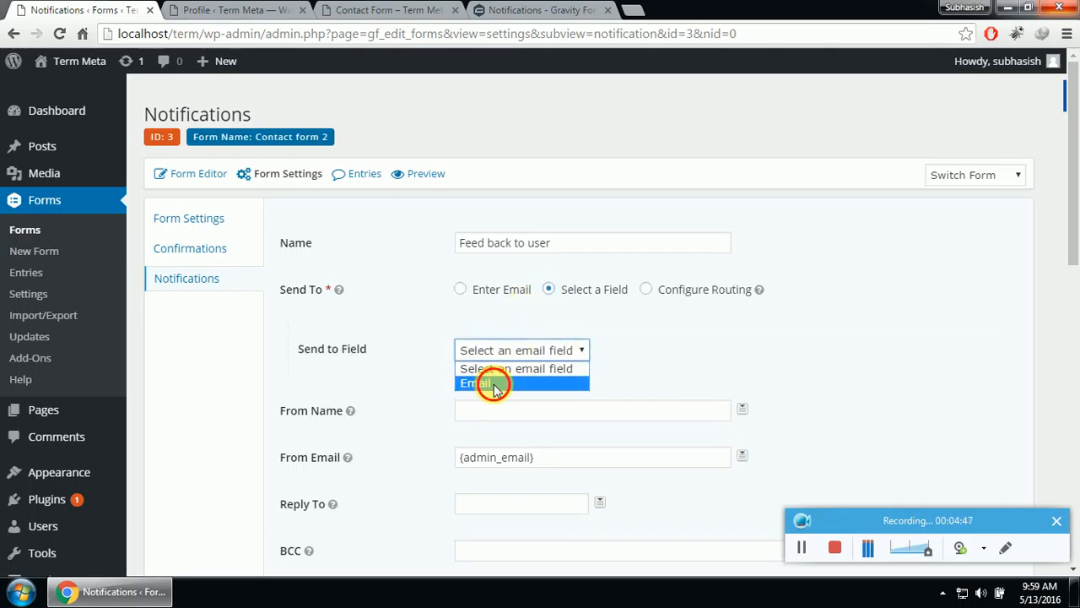
click(498, 355)
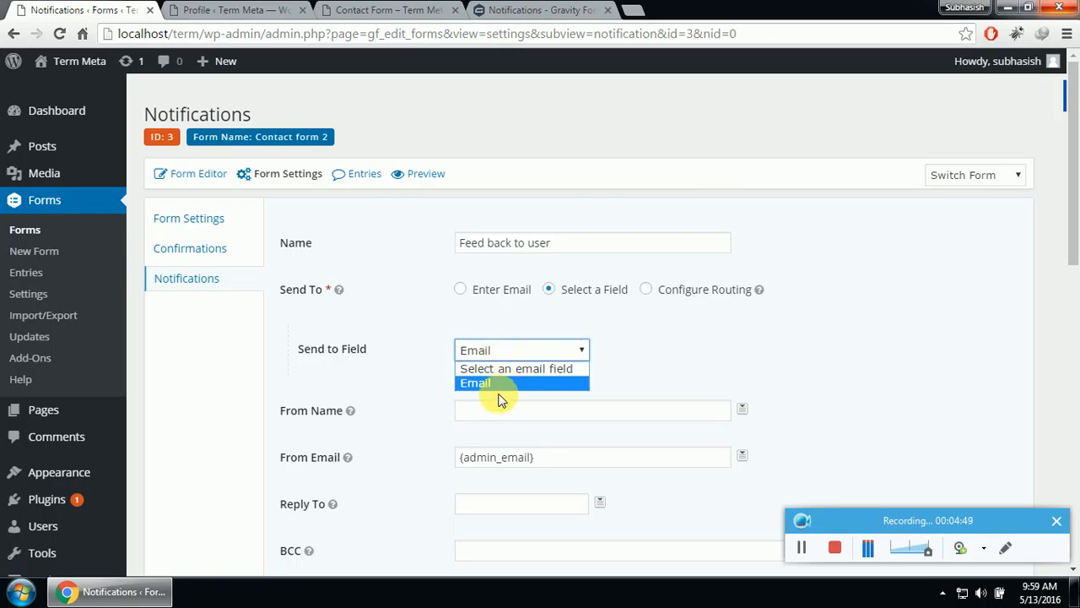
click(499, 387)
click(509, 411)
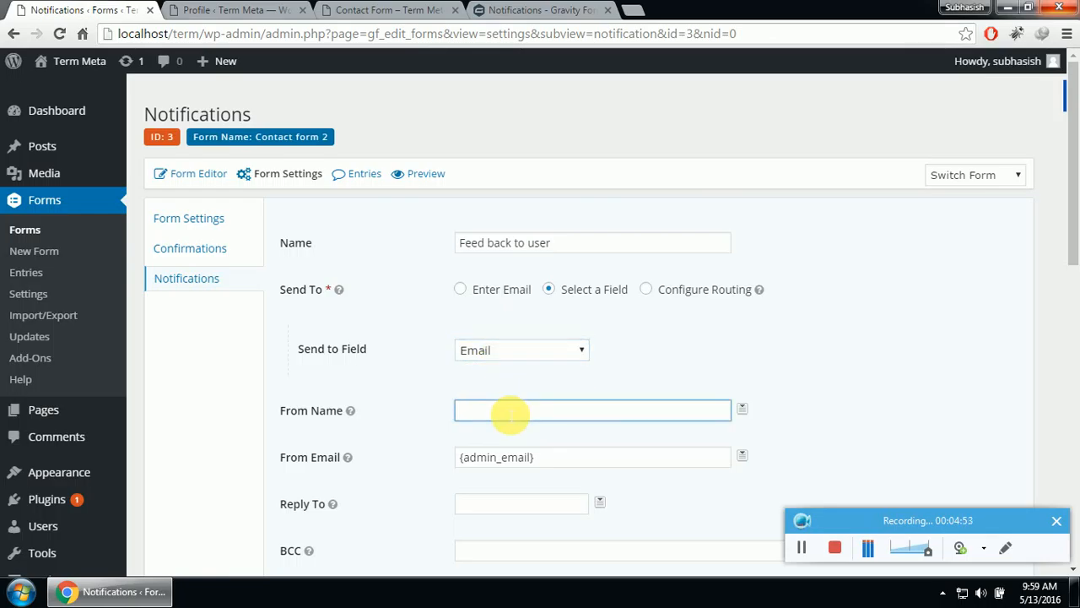
click(518, 355)
click(518, 354)
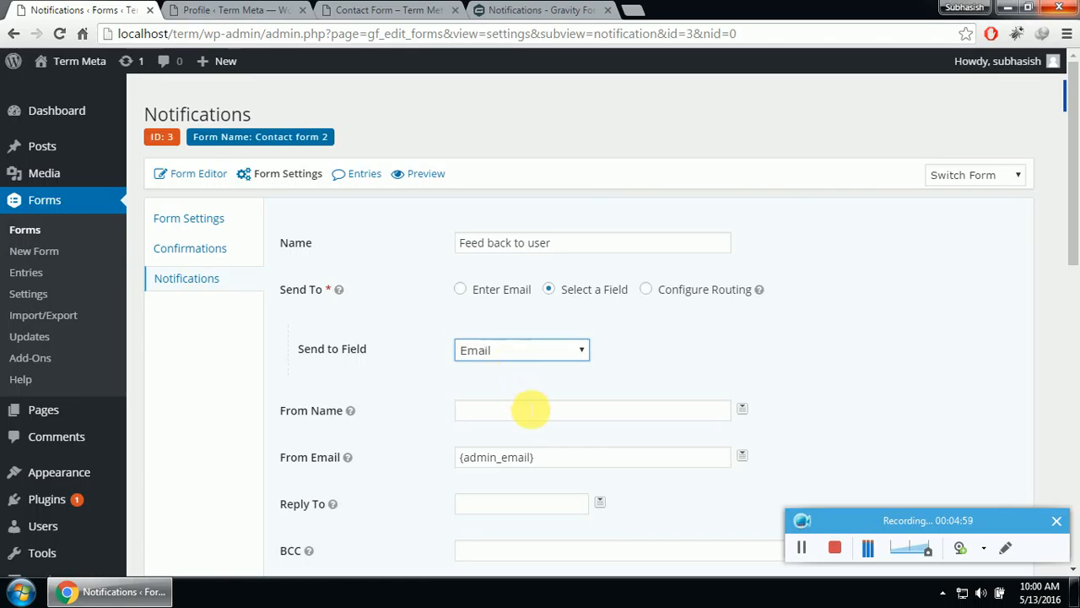
scroll(433, 413, down, 2)
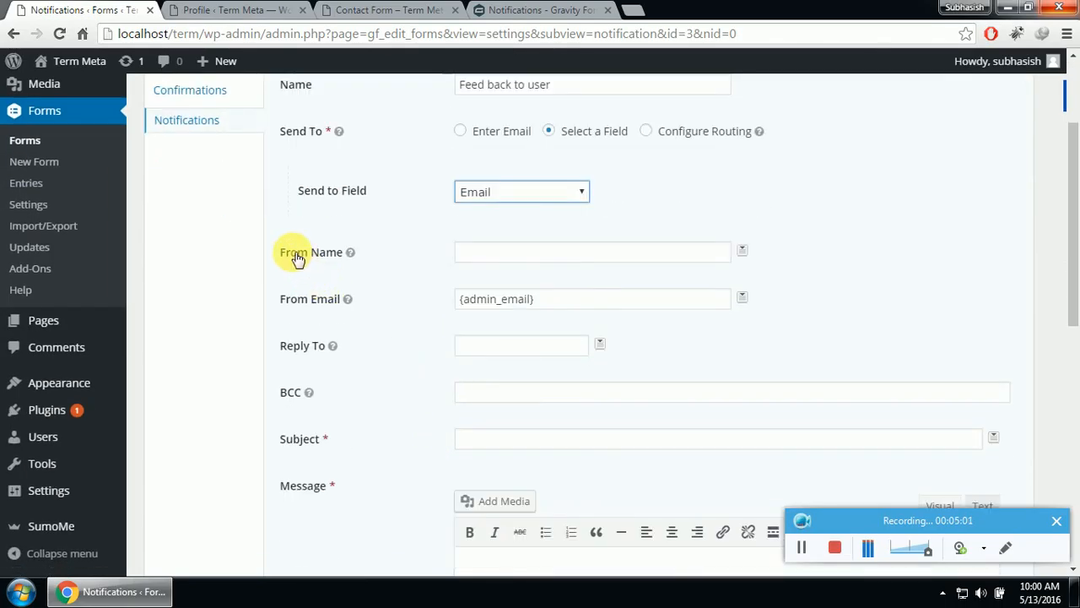
click(544, 253)
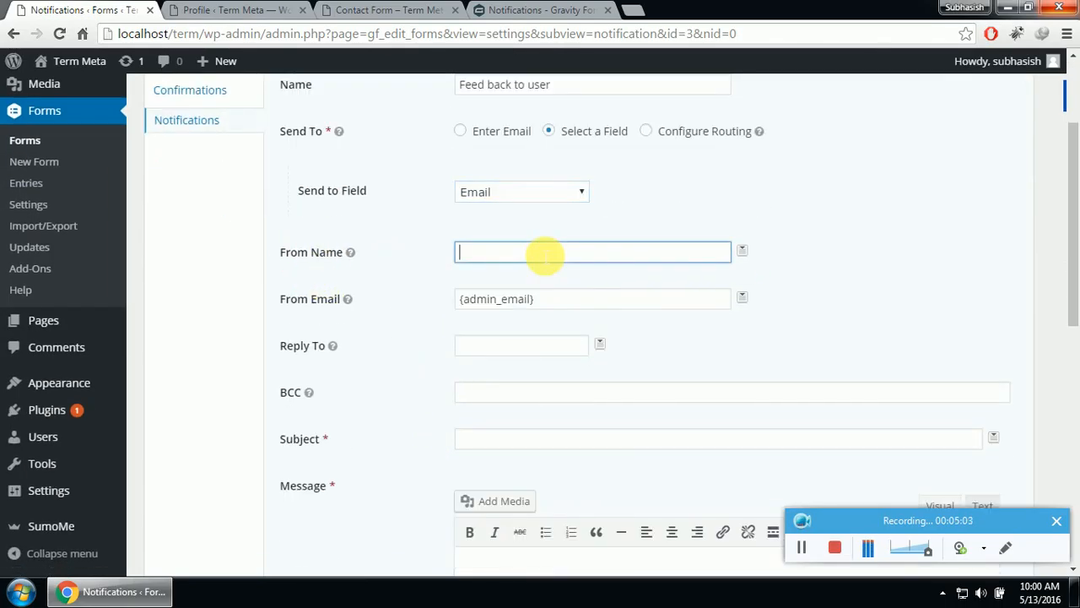
click(742, 251)
mouse_move(742, 296)
mouse_down()
mouse_move(740, 361)
mouse_move(735, 284)
mouse_up()
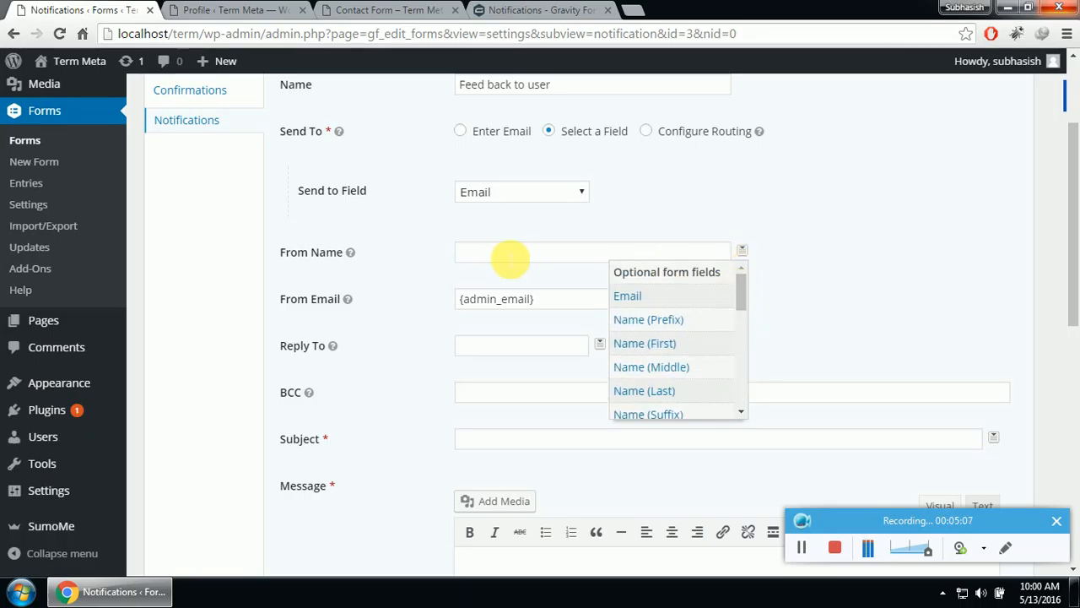
click(510, 259)
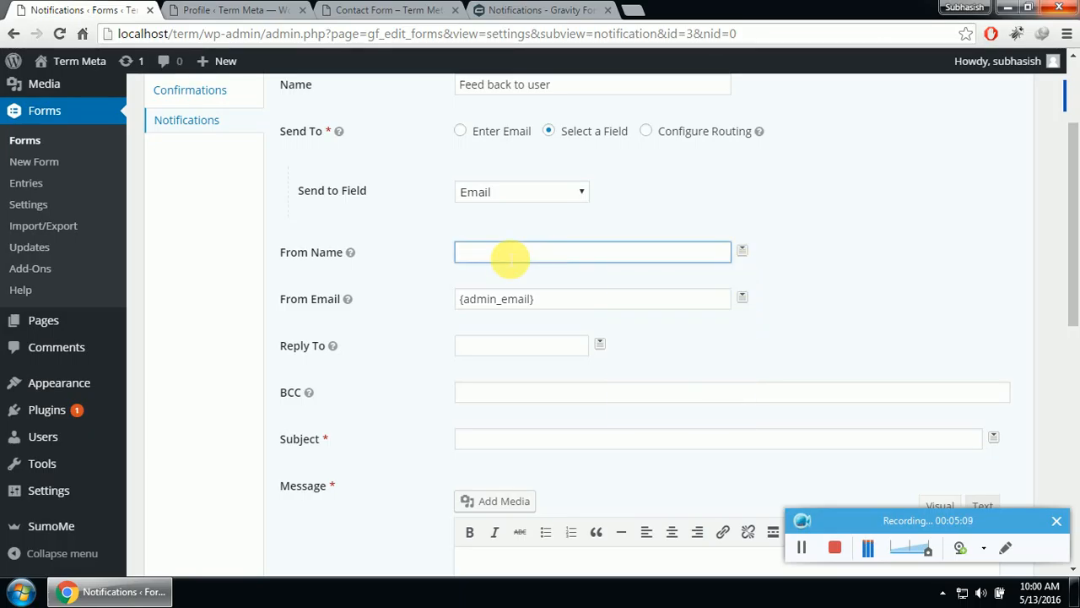
text(http:)
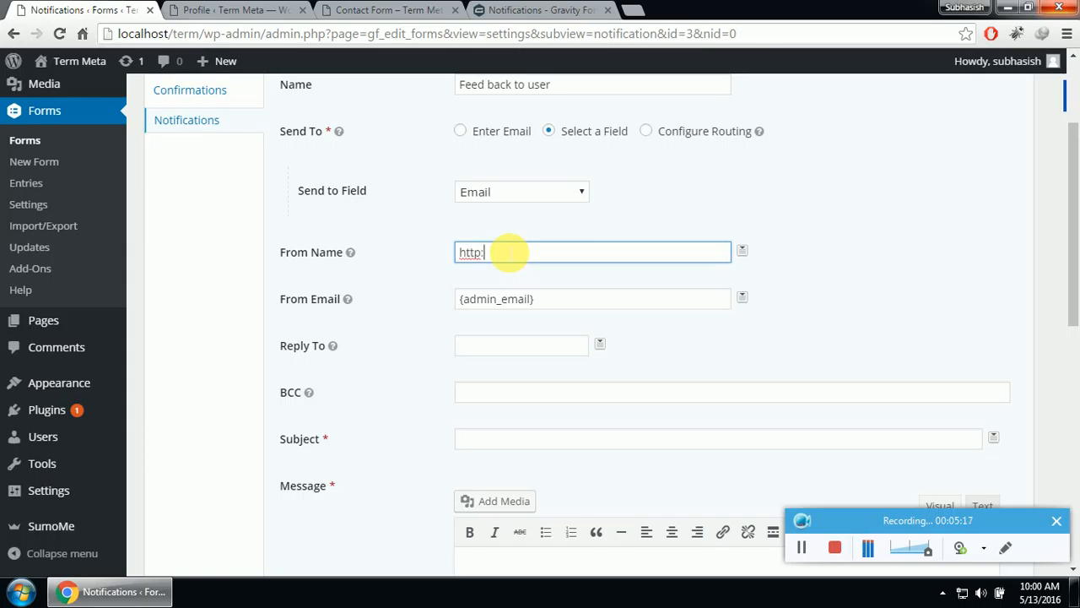
text(//subhais)
- Replace the notification's From Name with the site owner's name
key(ctrl+a)
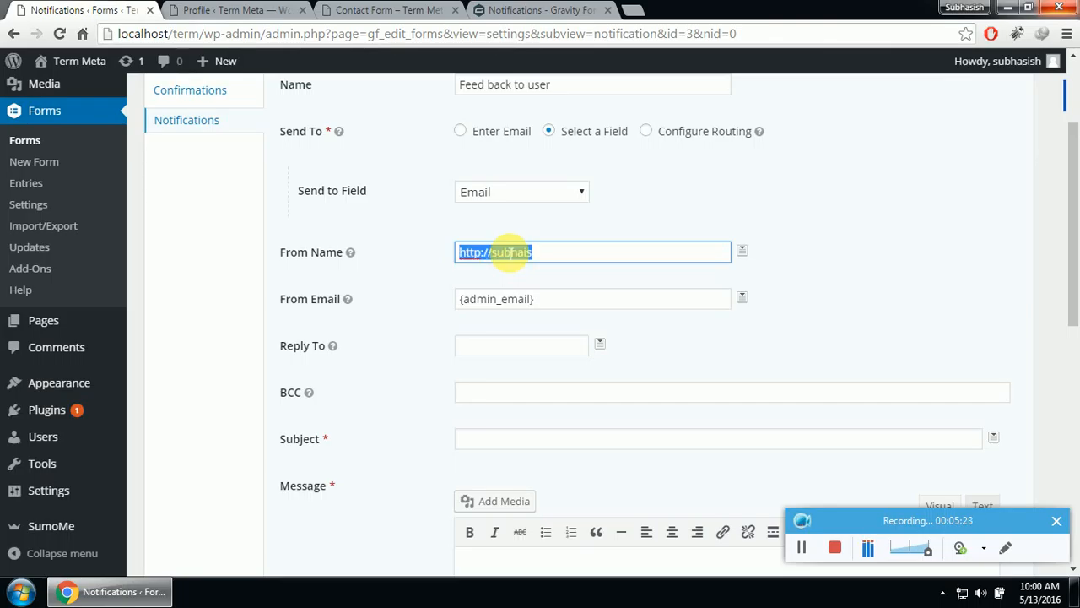
text(subhasis)
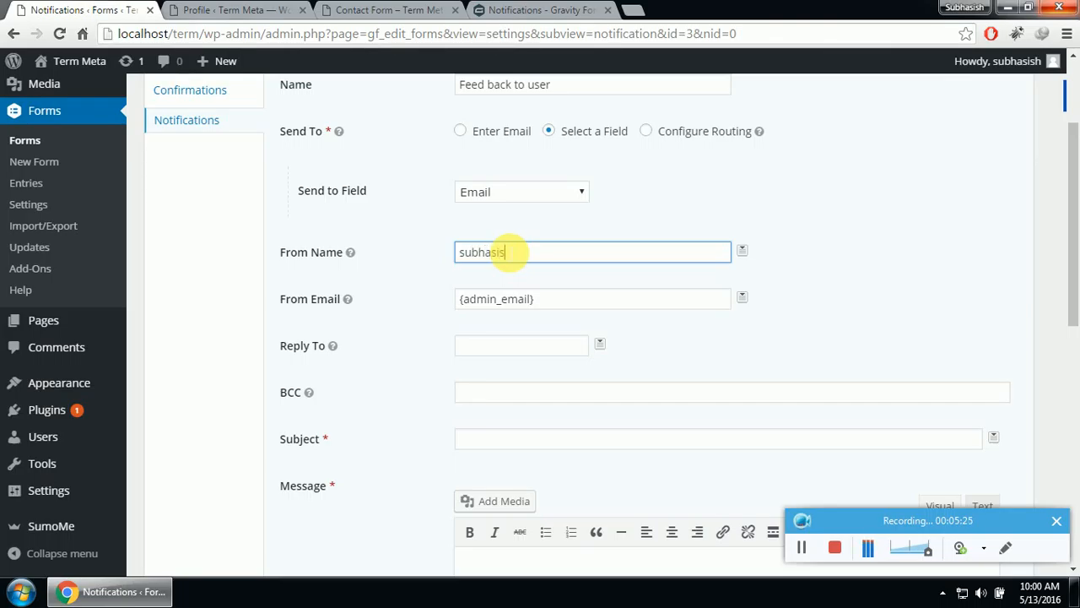
key(BackSpace)
text(h)
click(871, 270)
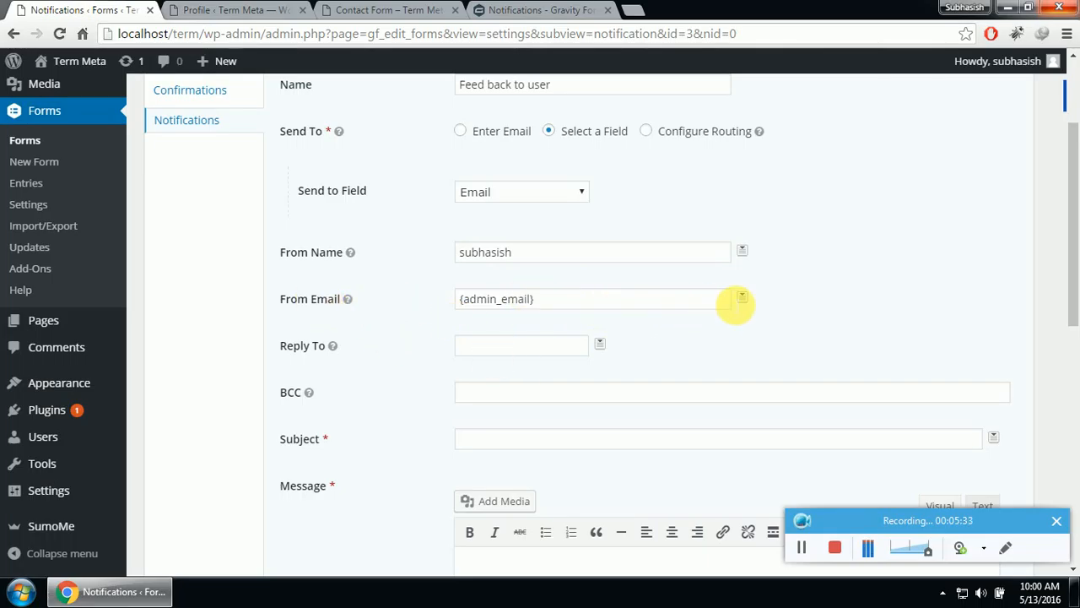
click(750, 302)
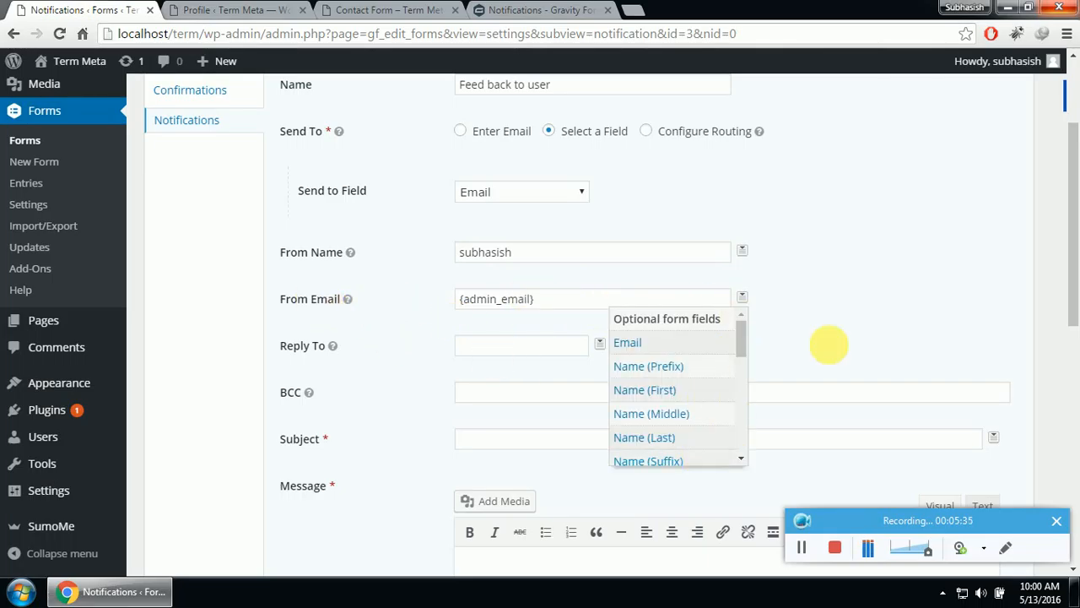
click(874, 319)
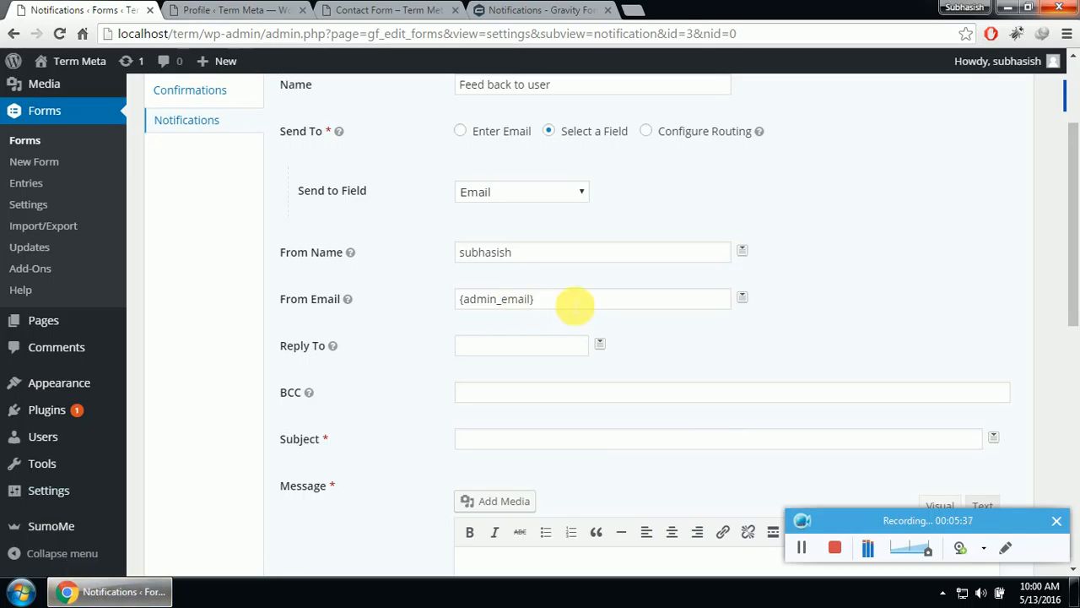
drag(574, 304, 345, 309)
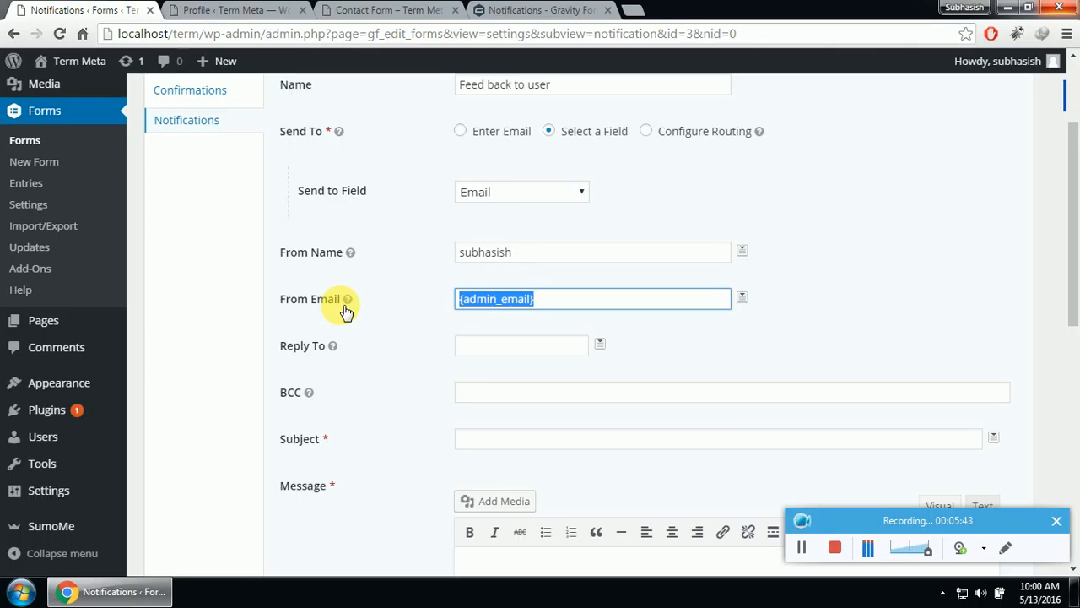
click(533, 297)
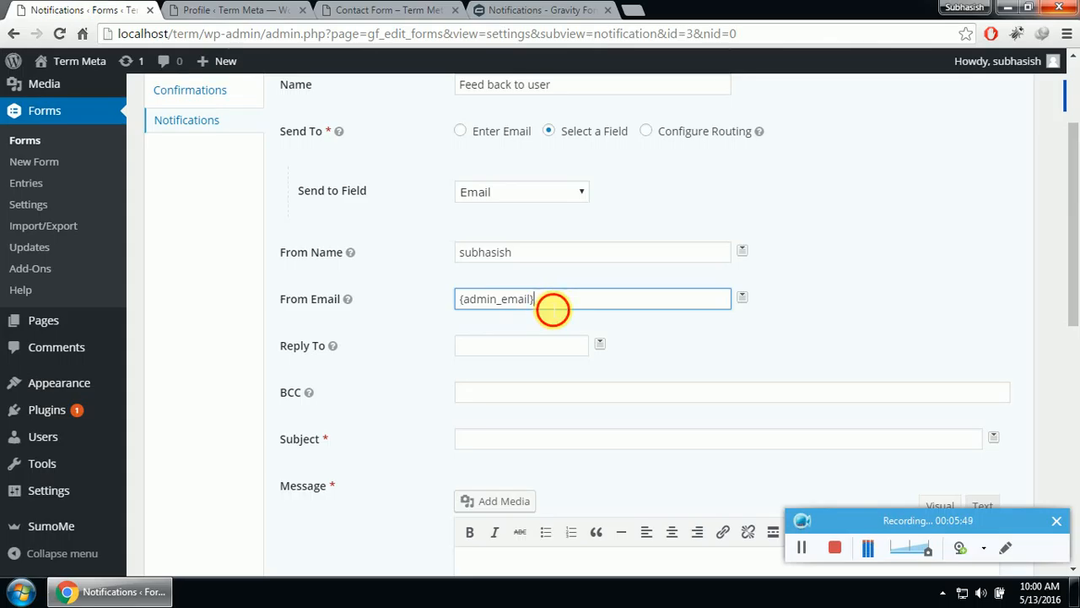
drag(550, 306, 465, 306)
click(489, 301)
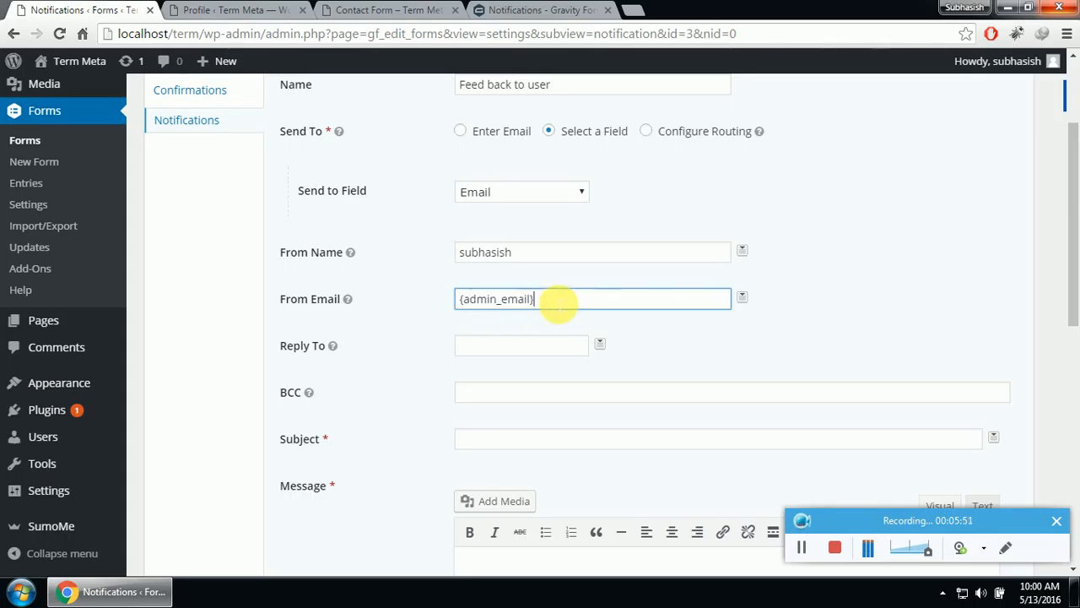
- Replace the From Email with a noreply address, using the host name copied from the page's URL and ending in .com
drag(530, 300, 445, 292)
text(O)
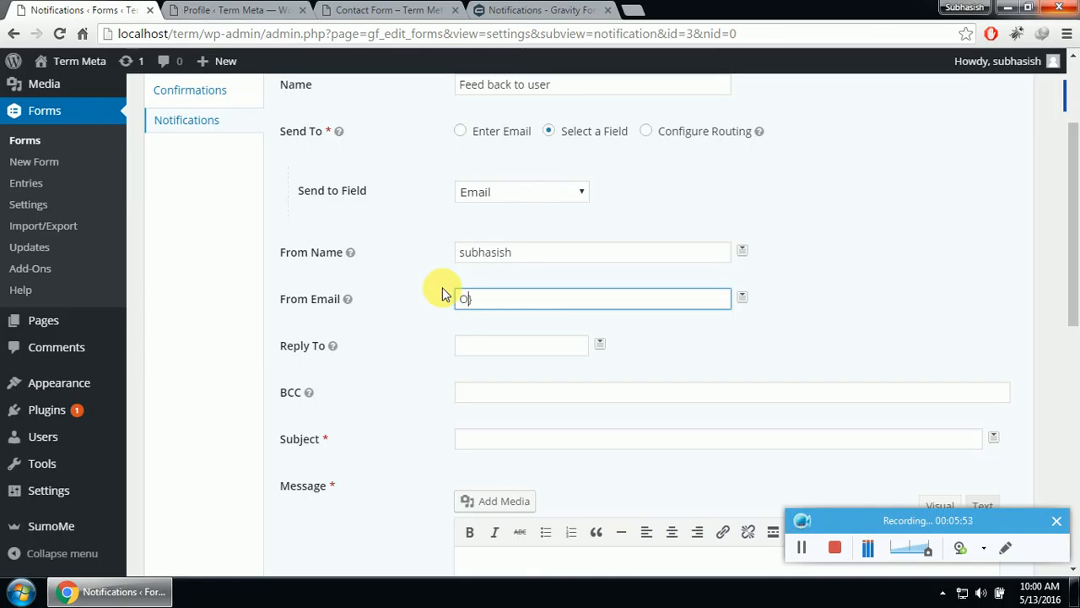
key(BackSpace)
text(noreply@)
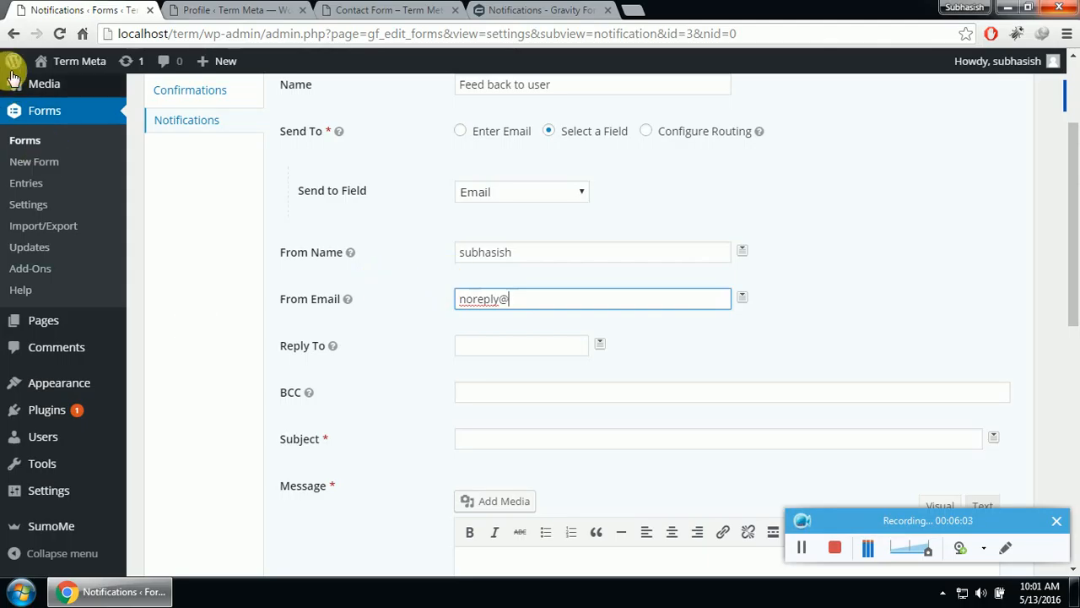
drag(119, 34, 169, 34)
key(ctrl+c)
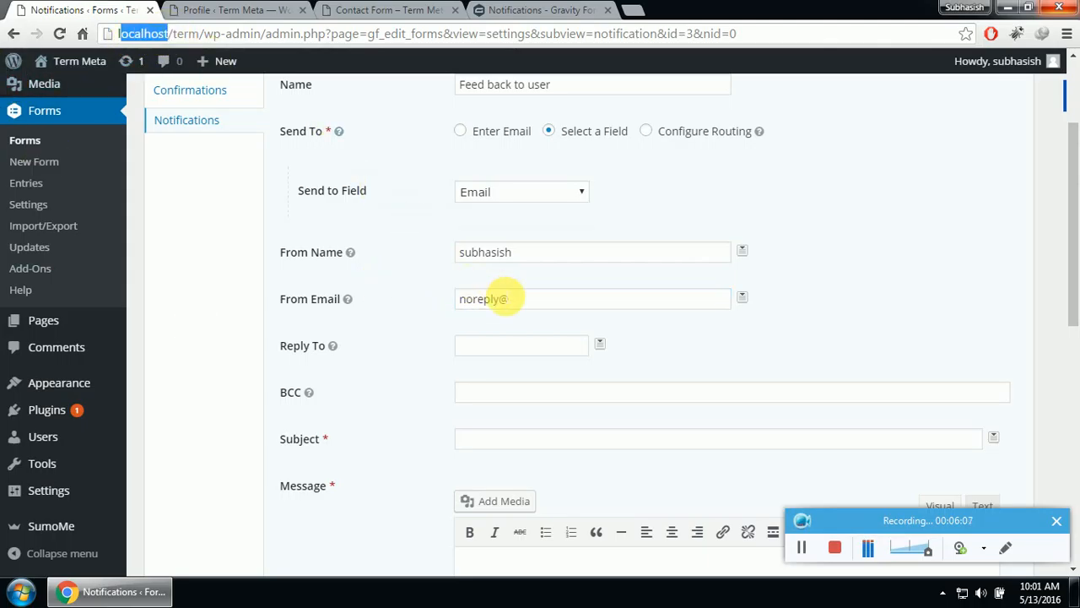
click(523, 298)
key(ctrl+v)
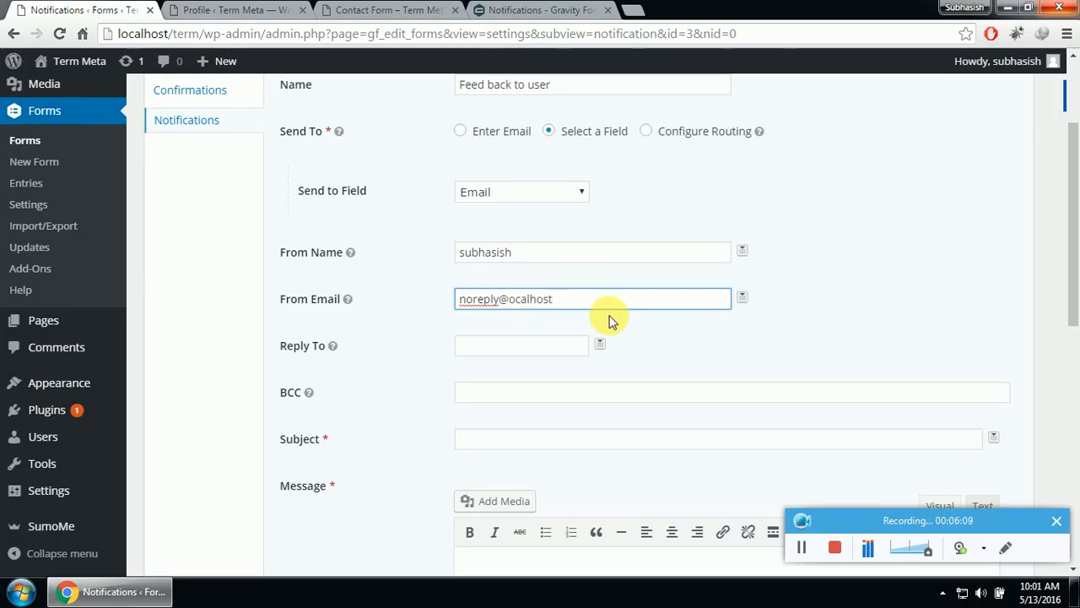
text(.com)
- Read the help descriptions of the Reply To and BCC fields
click(544, 351)
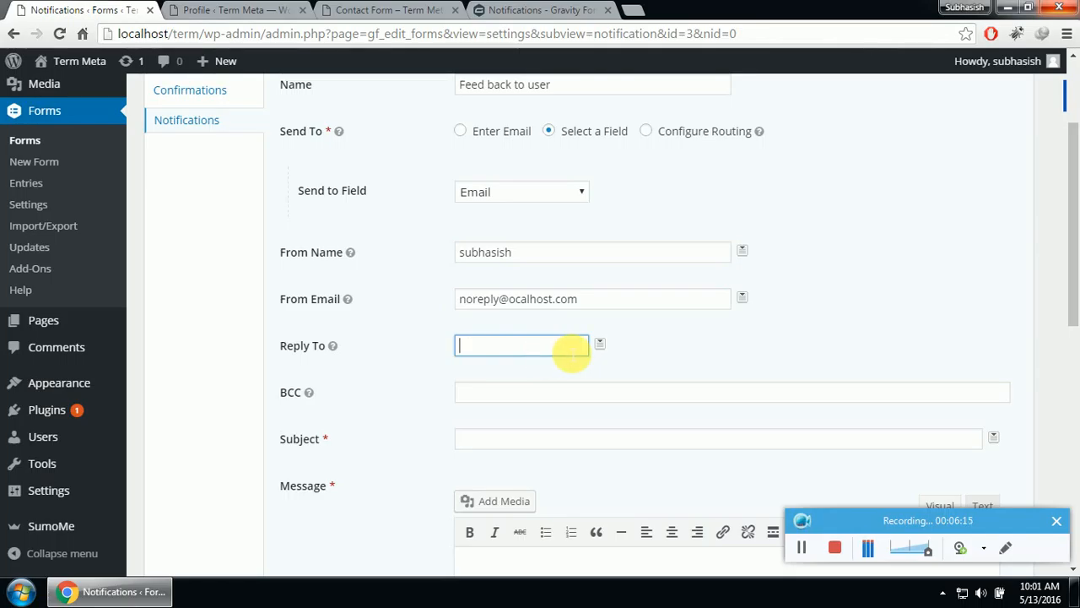
mouse_move(334, 349)
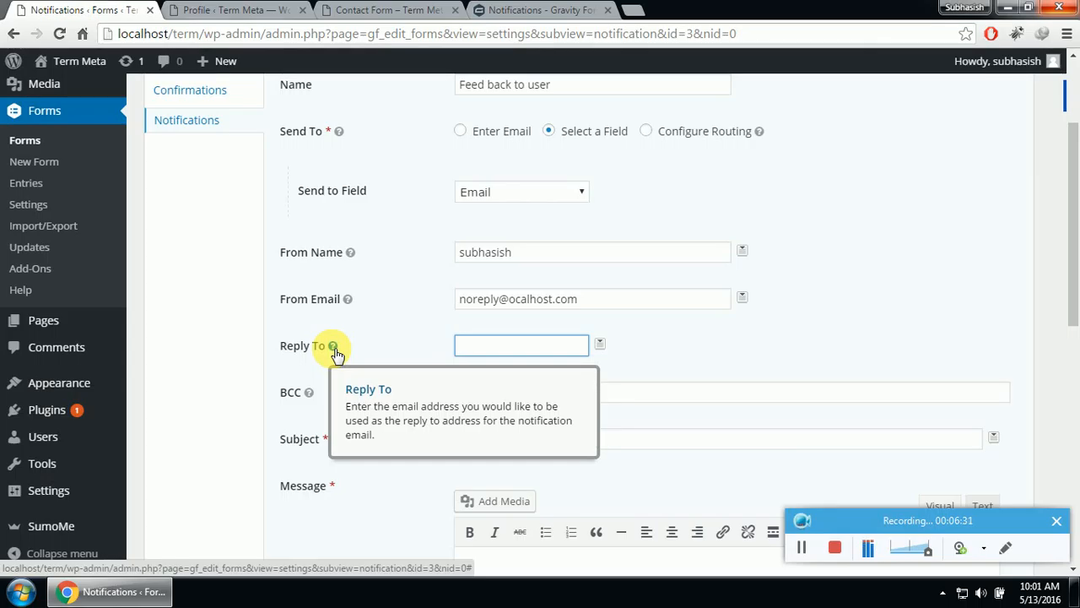
click(723, 341)
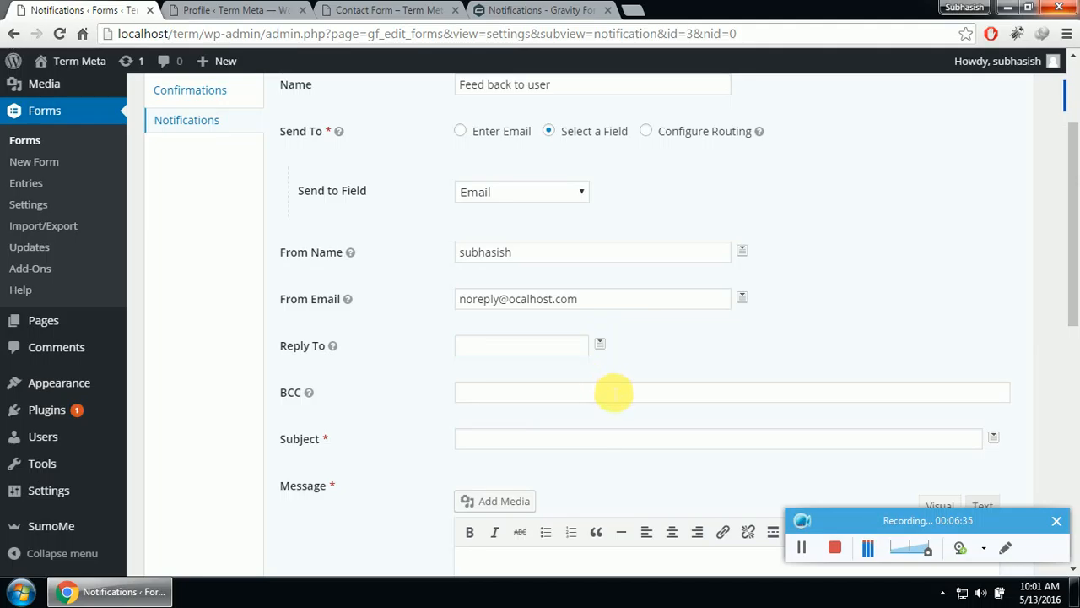
click(612, 390)
mouse_move(309, 394)
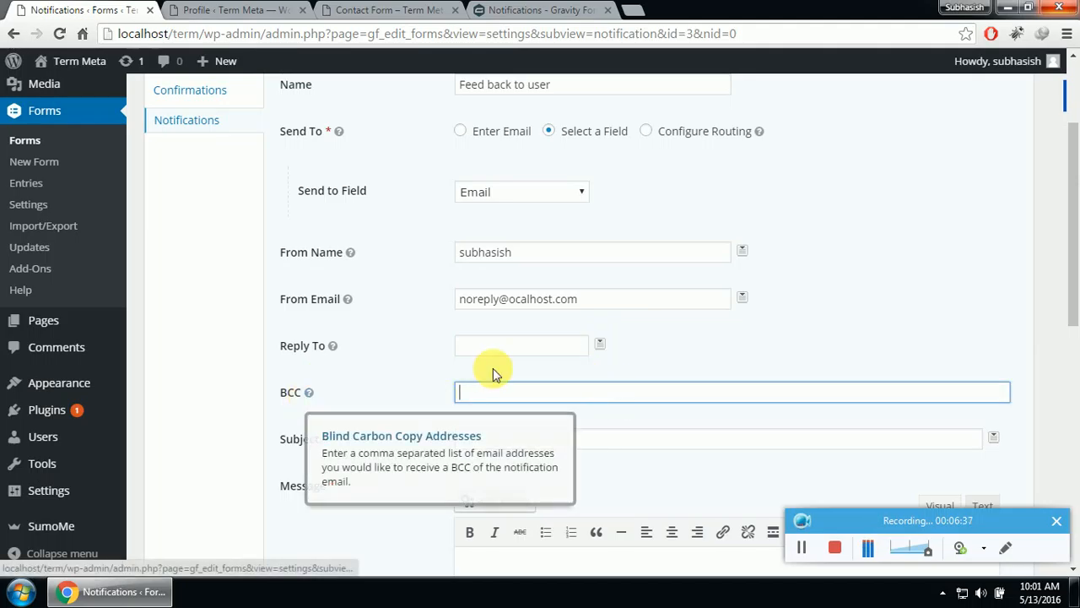
- Set the notification's Subject to "Thank You for Contacing Us"
scroll(509, 364, down, 2)
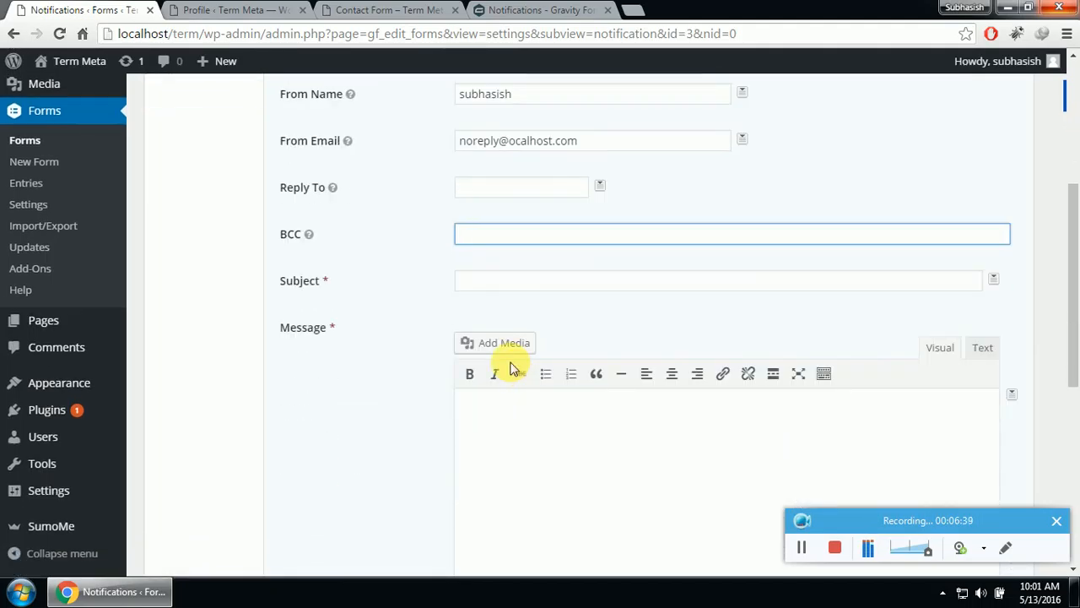
click(537, 287)
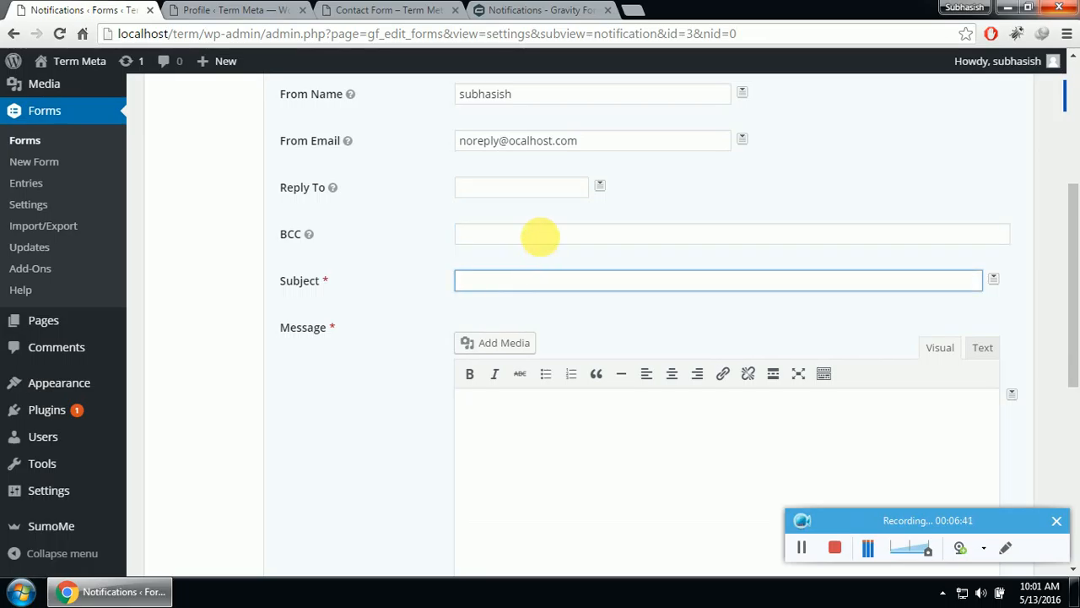
click(535, 236)
click(540, 284)
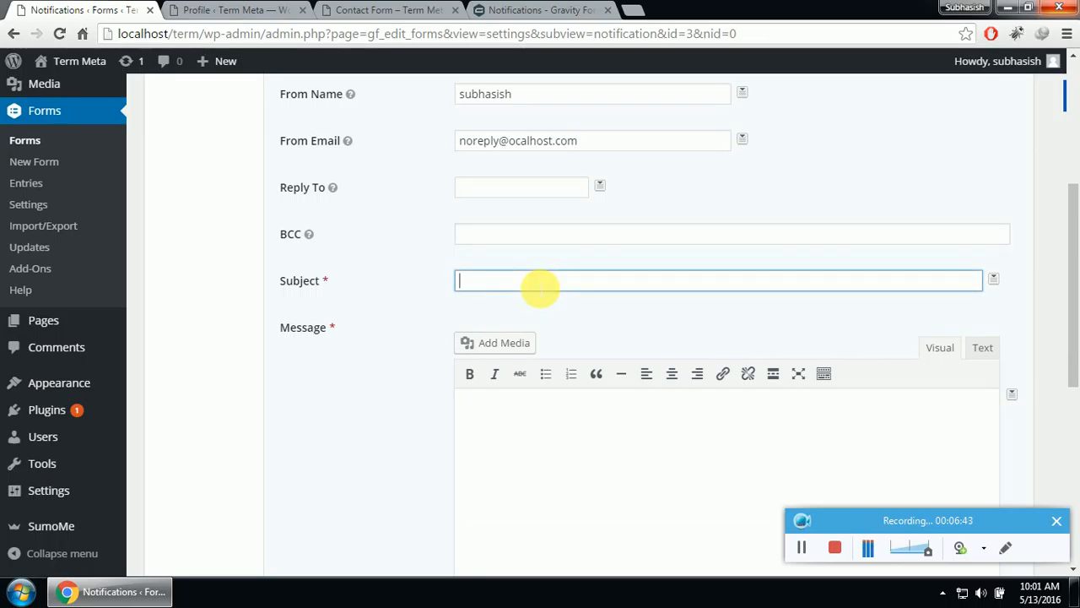
text(Thank You for Conta)
text(cing Us)
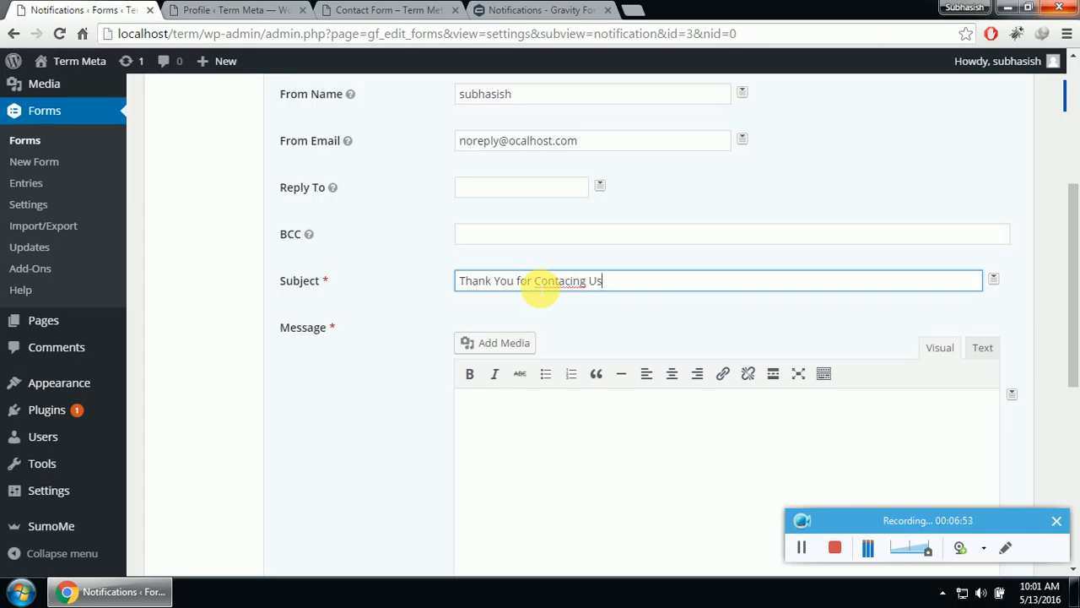
- Begin the notification's Message with the single word "Thank" followed by a space
click(580, 454)
scroll(579, 456, down, 2)
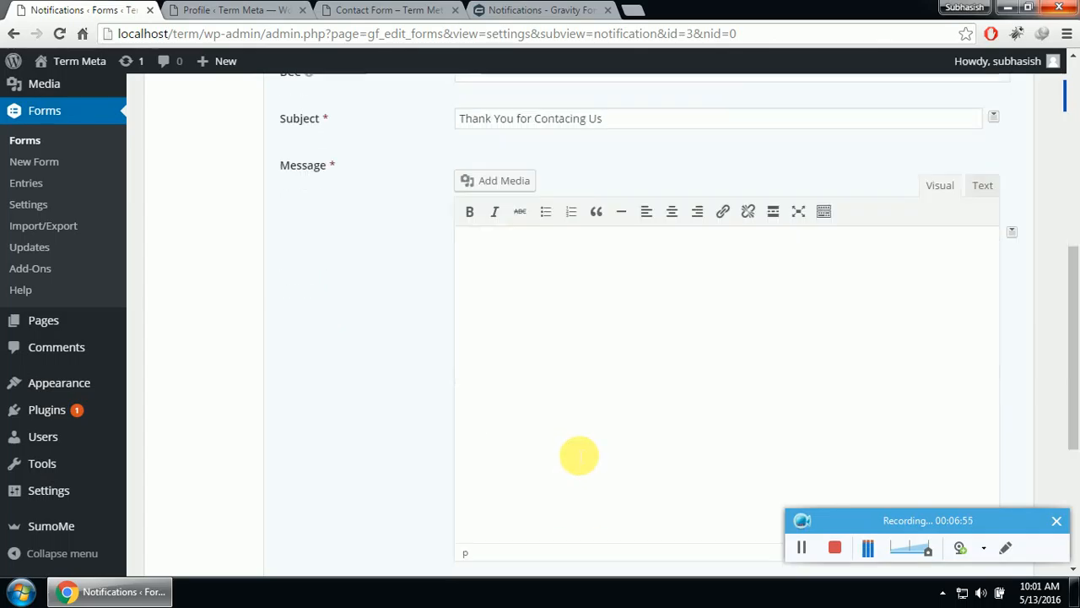
scroll(557, 396, down, 2)
scroll(542, 354, up, 1)
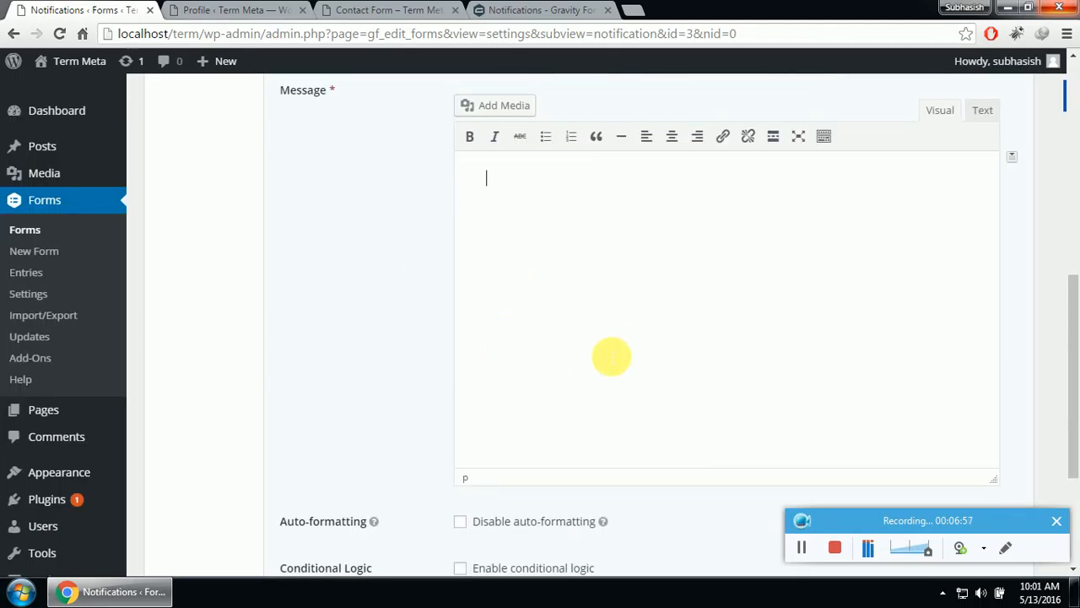
scroll(611, 356, up, 1)
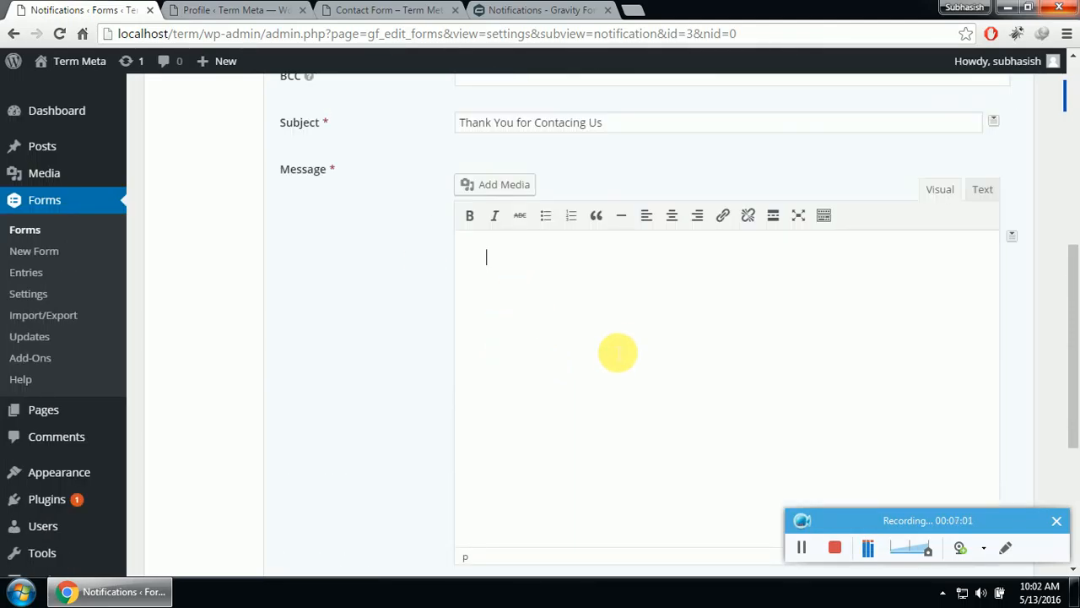
text(Thank you for)
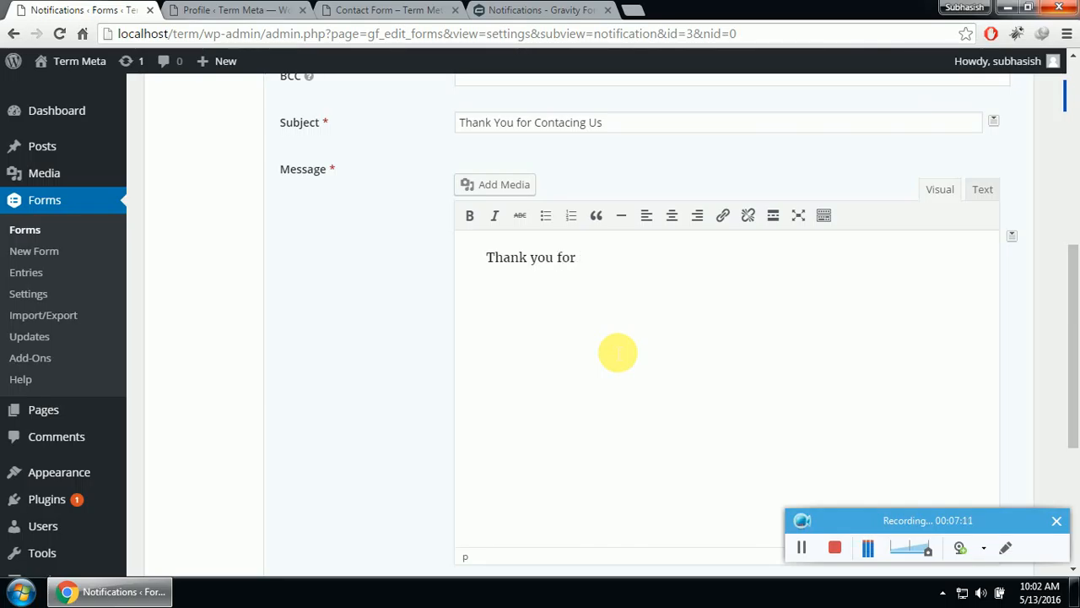
key(BackSpace)
key(BackSpace)
key(BackSpace)
key(BackSpace)
key(BackSpace)
key(BackSpace)
key(BackSpace)
key(BackSpace)
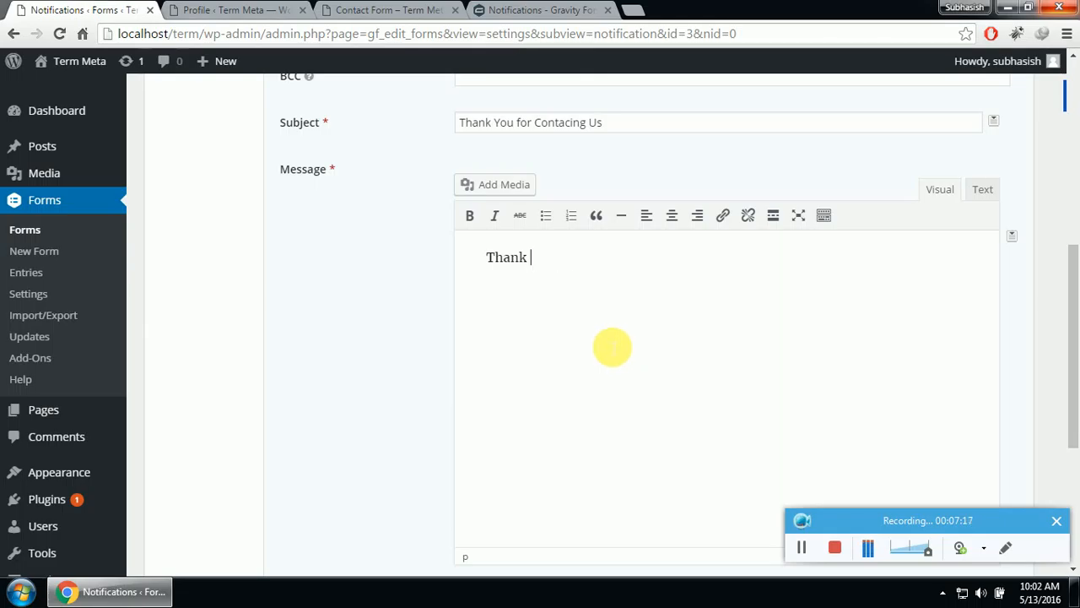
- Insert the Name (First), Name (Middle) and Name (Last) merge tags after "Thank" in the Message
click(1012, 239)
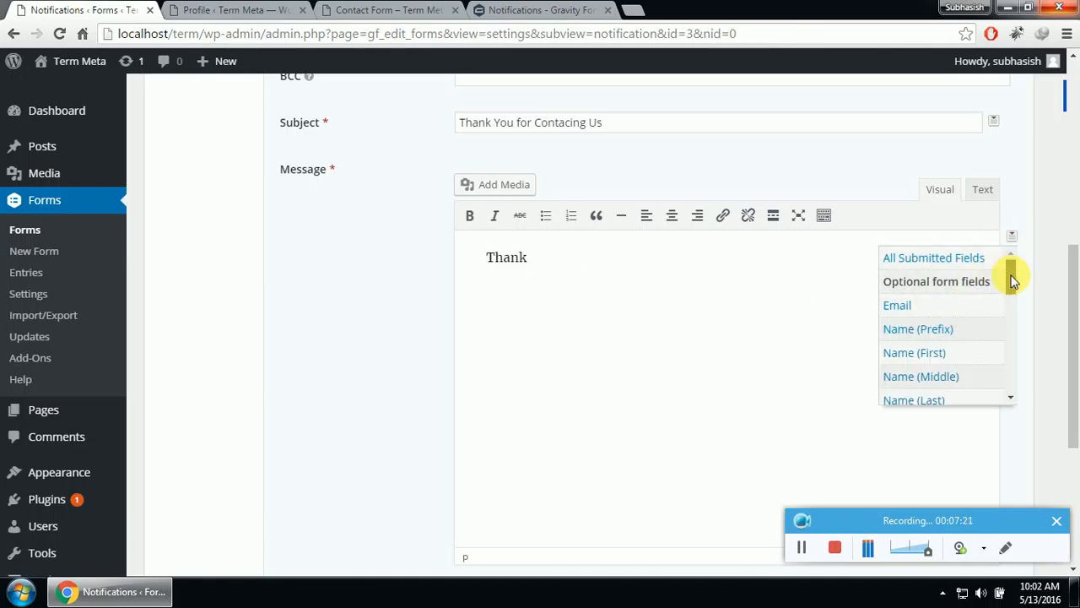
click(937, 354)
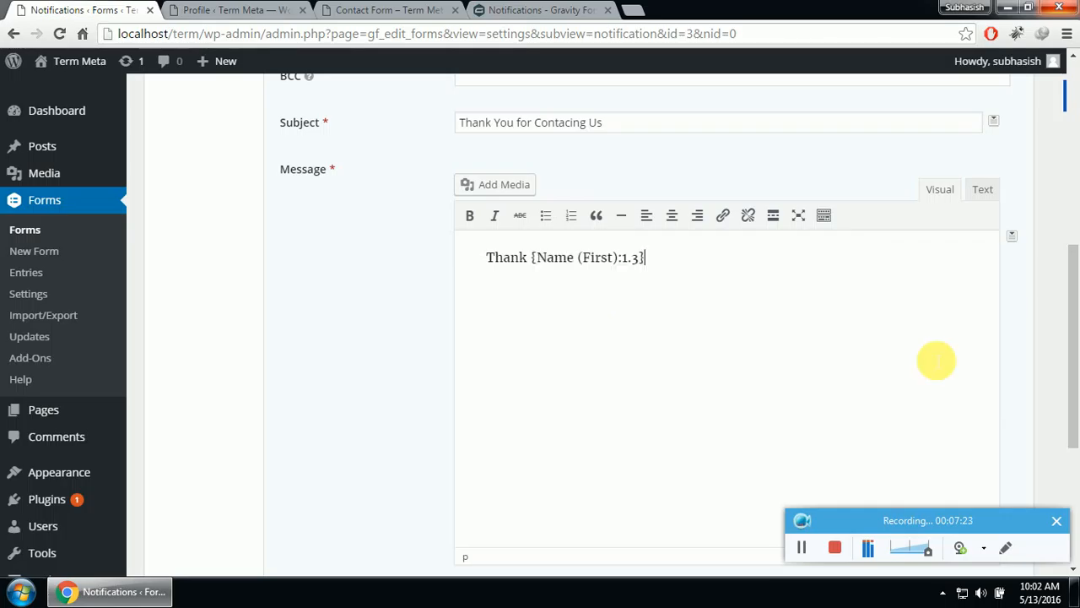
click(1012, 236)
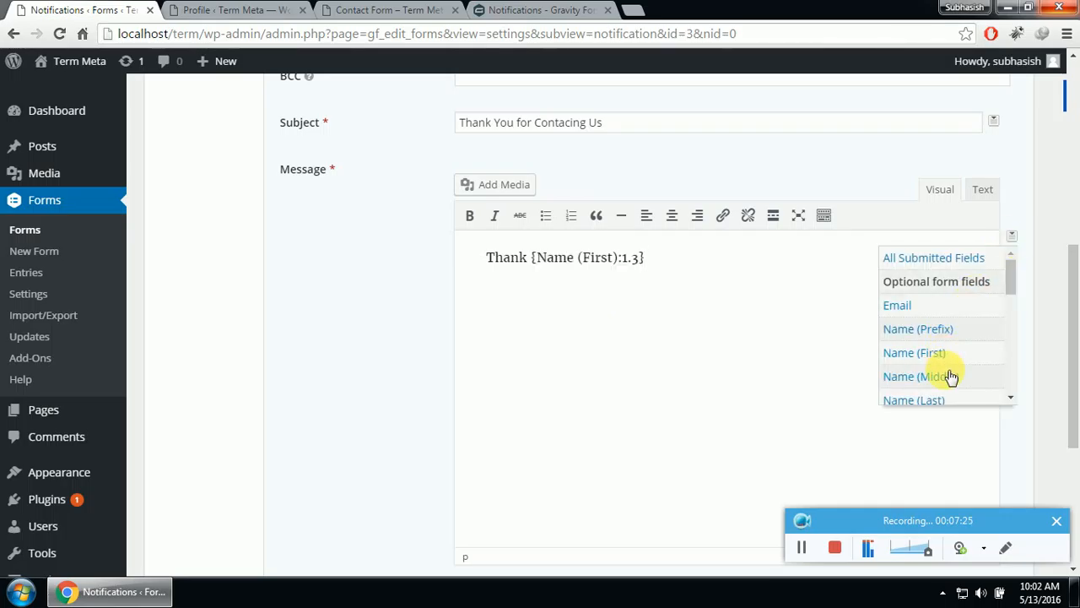
click(951, 376)
click(1011, 238)
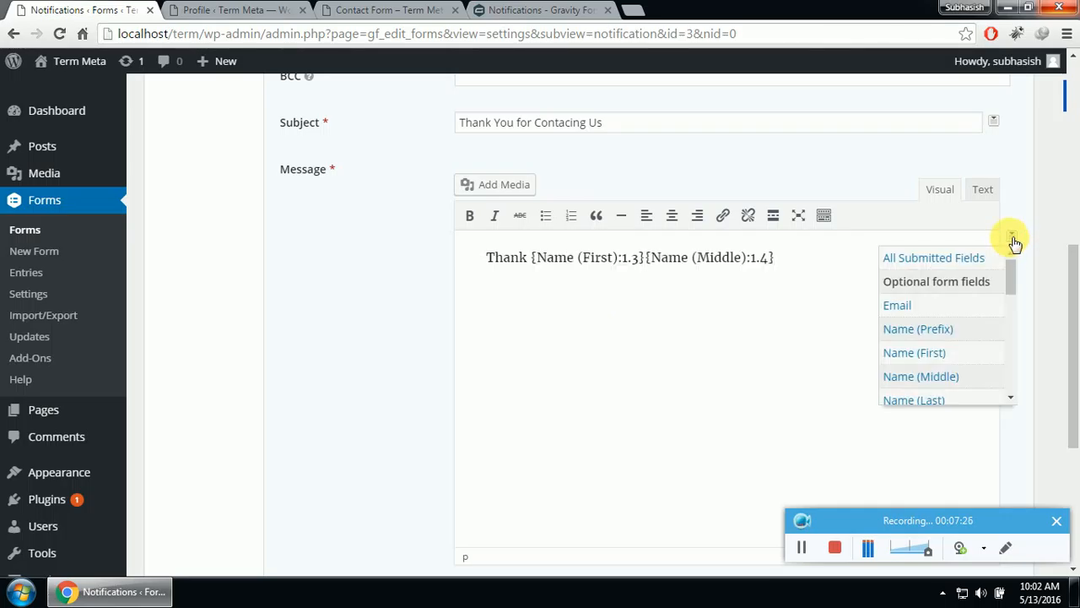
click(948, 398)
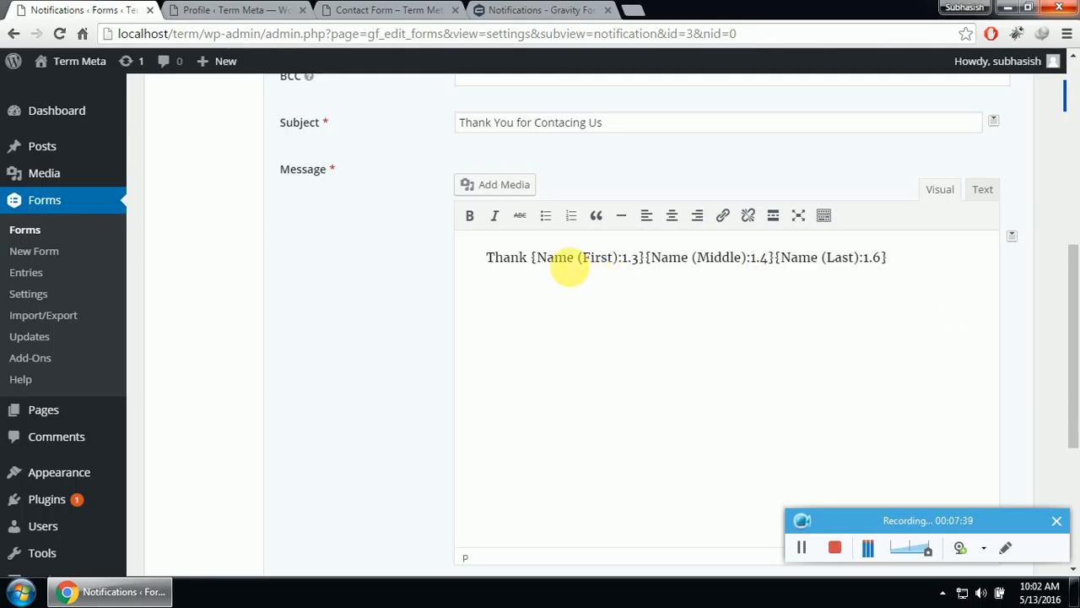
- Complete the Message's opening sentence with "for contacting." after the name merge tags
text(fo)
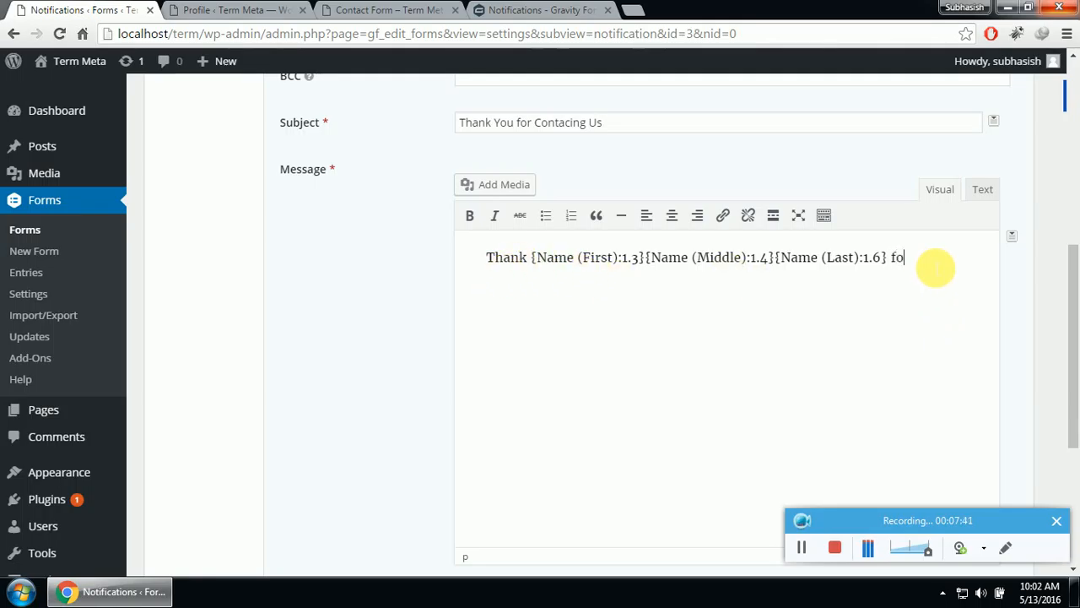
text(r contaction)
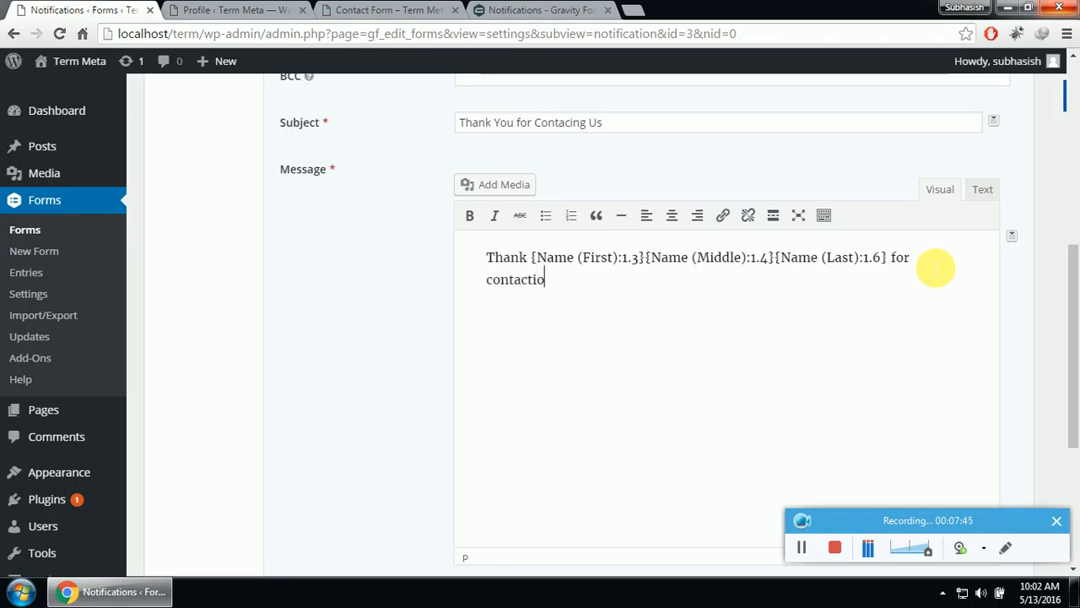
key(BackSpace)
key(BackSpace)
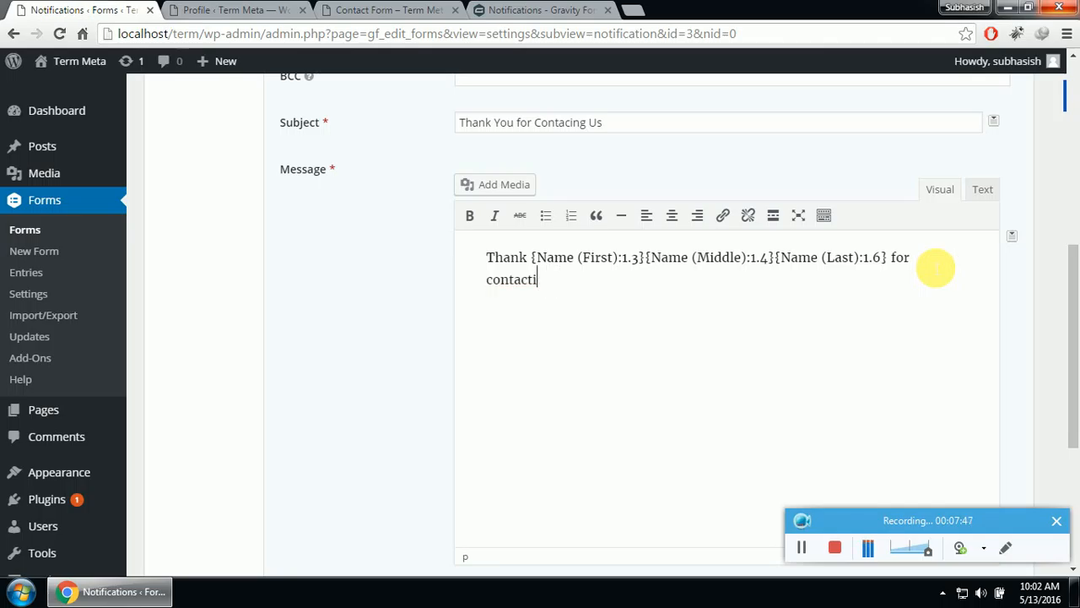
text(nf)
key(BackSpace)
text(g.)
- Add a new paragraph to the Message reading "We will get back to you shortly."
key(Return)
text(We will get)
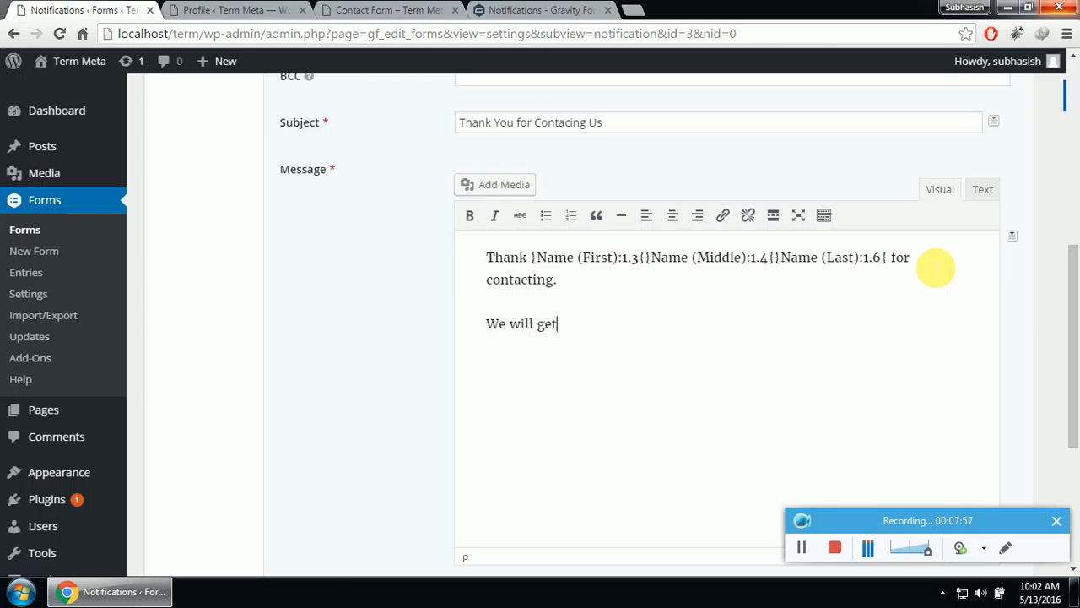
text( back to you shortly.)
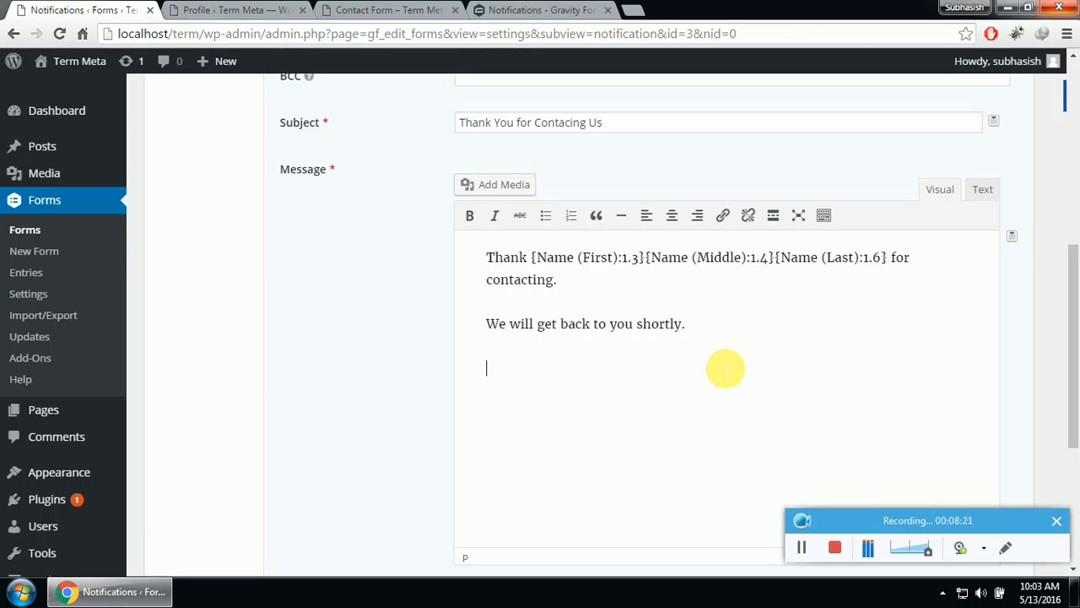
- Add a "Your Name:" line to the Message with the Name (First), Name (Middle) and Name (Last) merge tags, separated by spaces
text(Your Name:)
click(1013, 237)
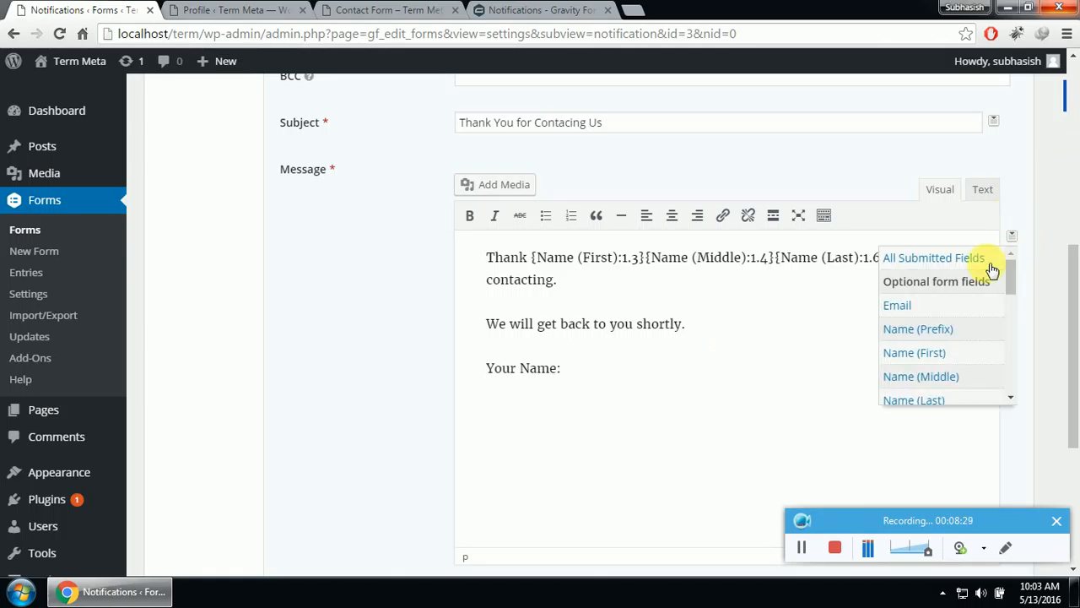
click(938, 359)
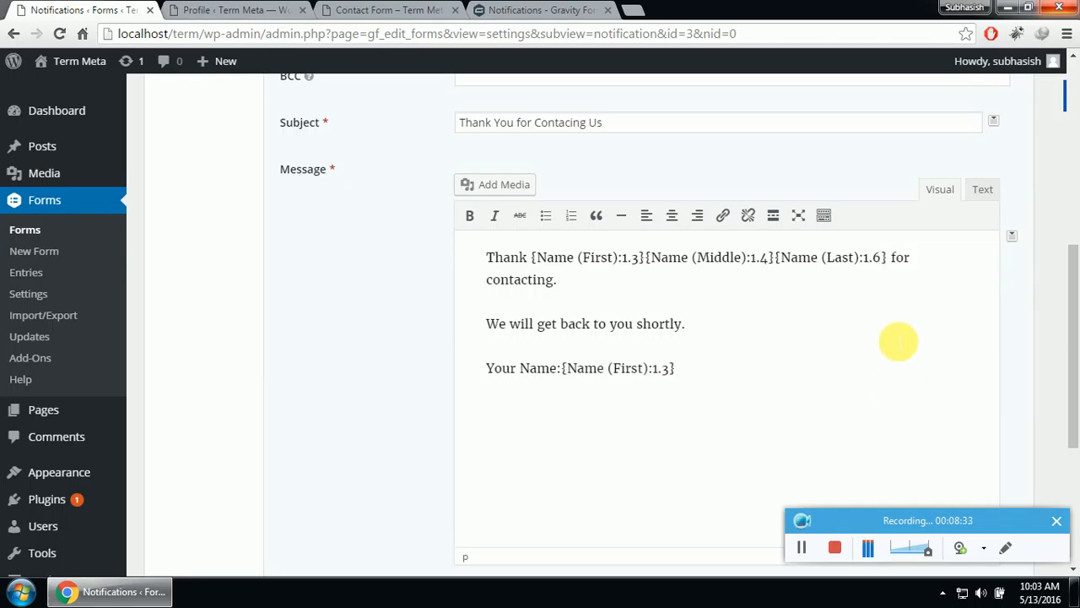
click(1012, 236)
click(943, 382)
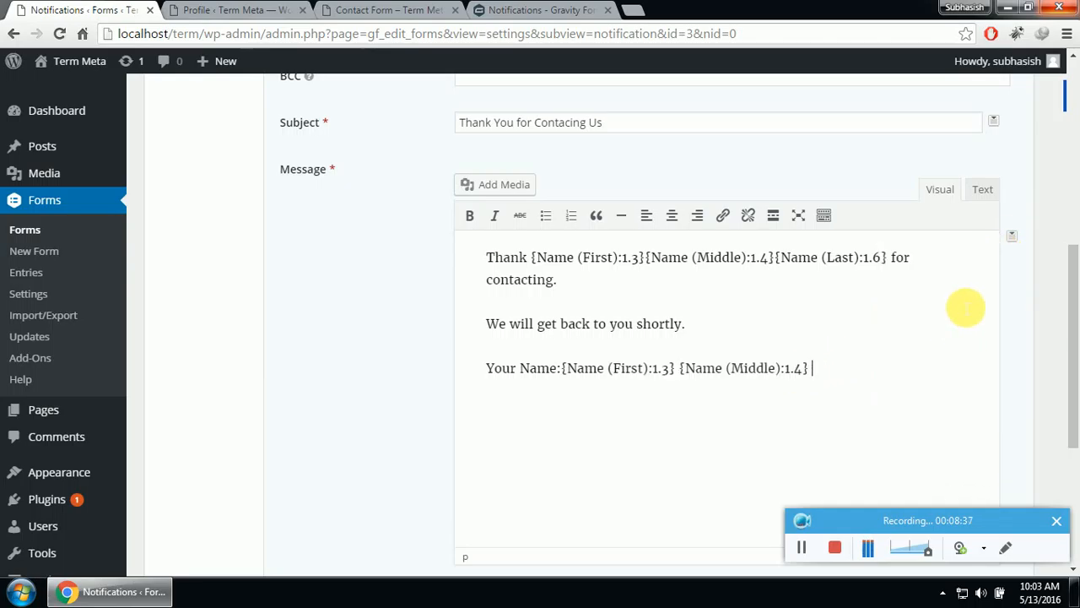
click(1012, 238)
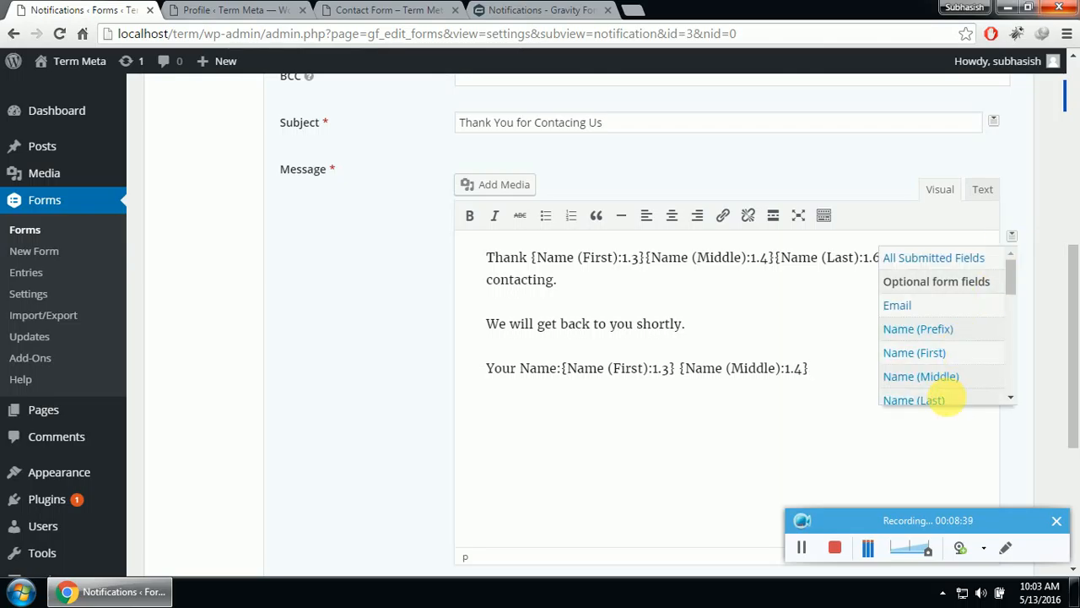
click(945, 399)
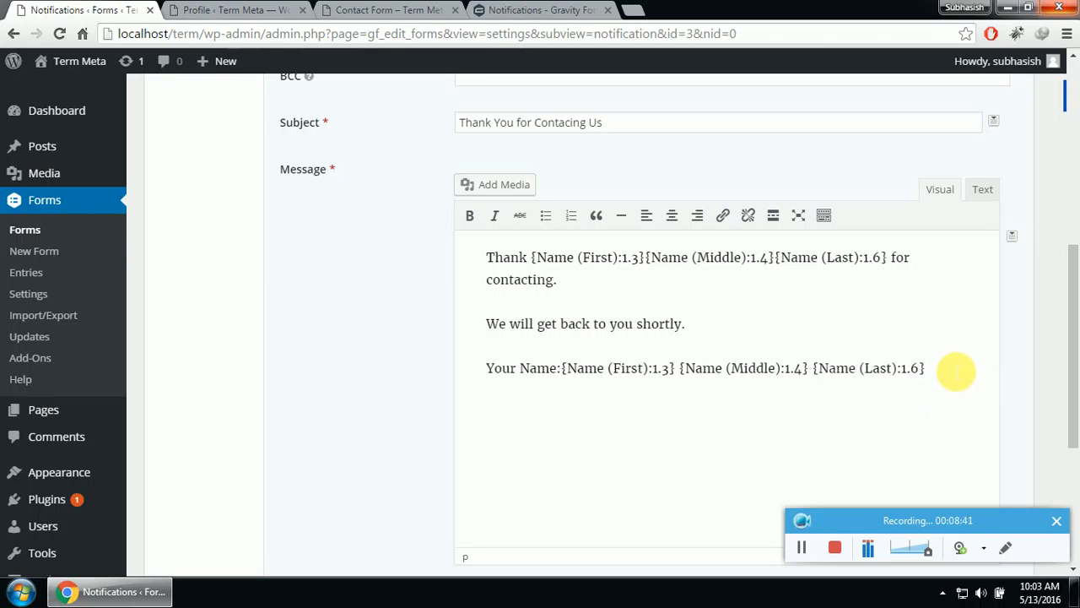
- Add a "Your Email:" line below the name line, followed by the Email merge tag
key(Return)
text(Your Email:)
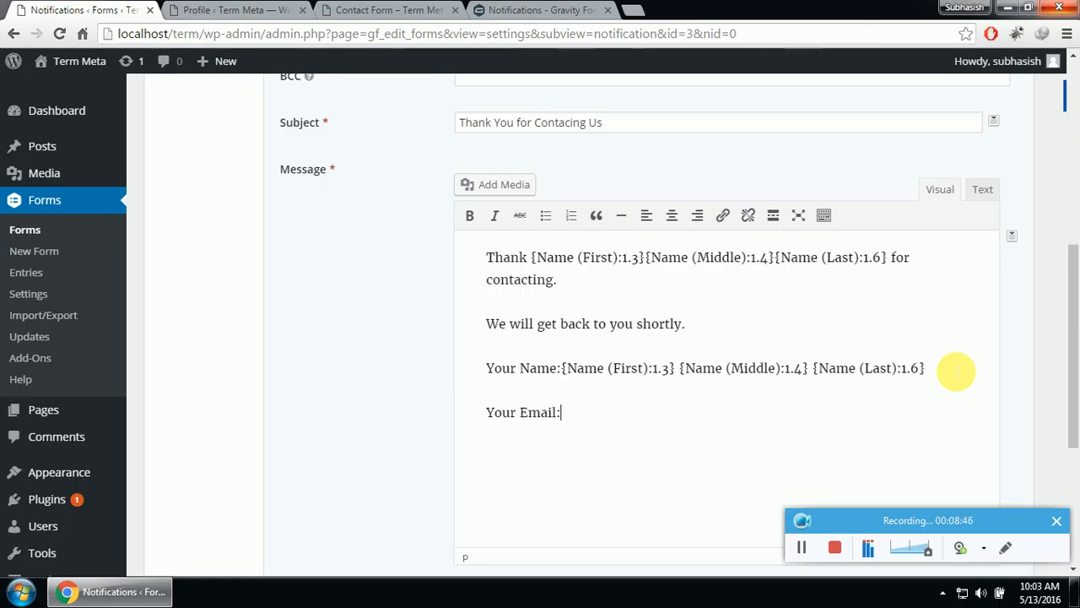
click(1013, 239)
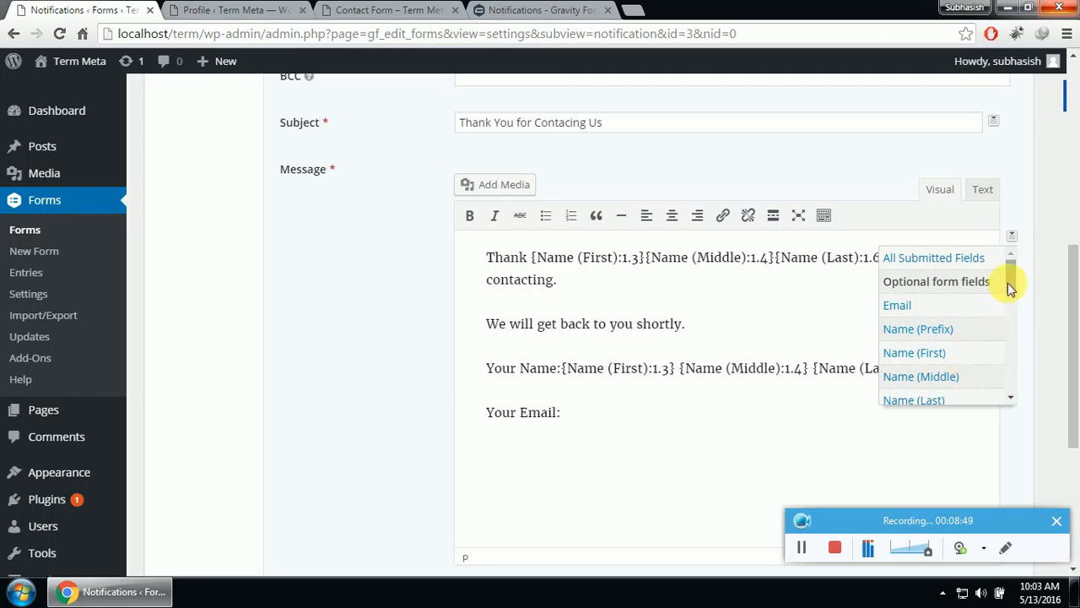
drag(1007, 282, 945, 278)
click(941, 279)
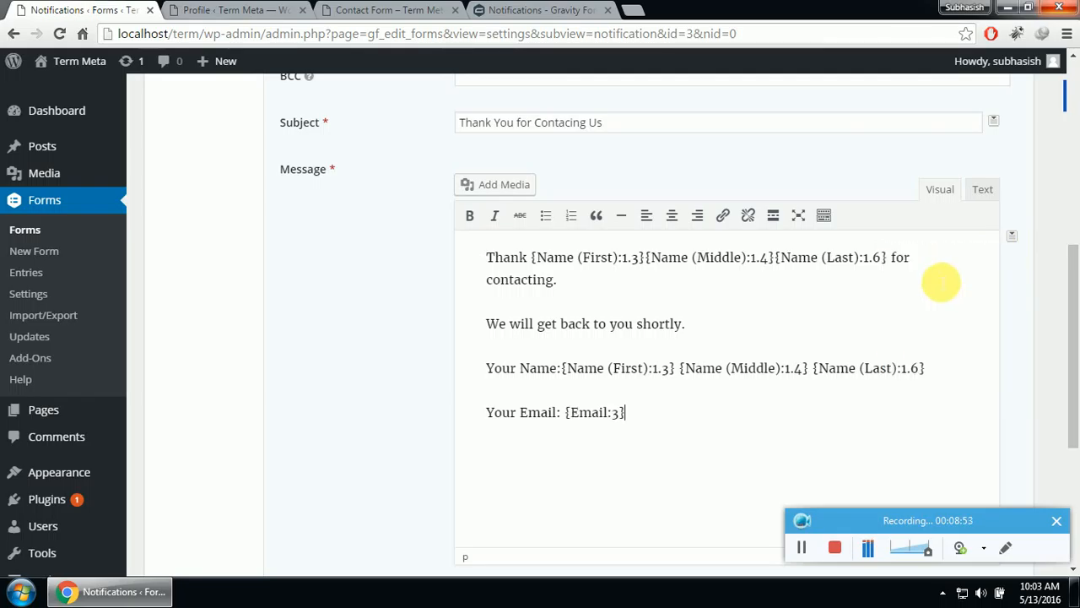
- Add a "Your Phone nuber:" line with the Phone merge tag, followed by a new empty paragraph
key(Return)
text(Yo)
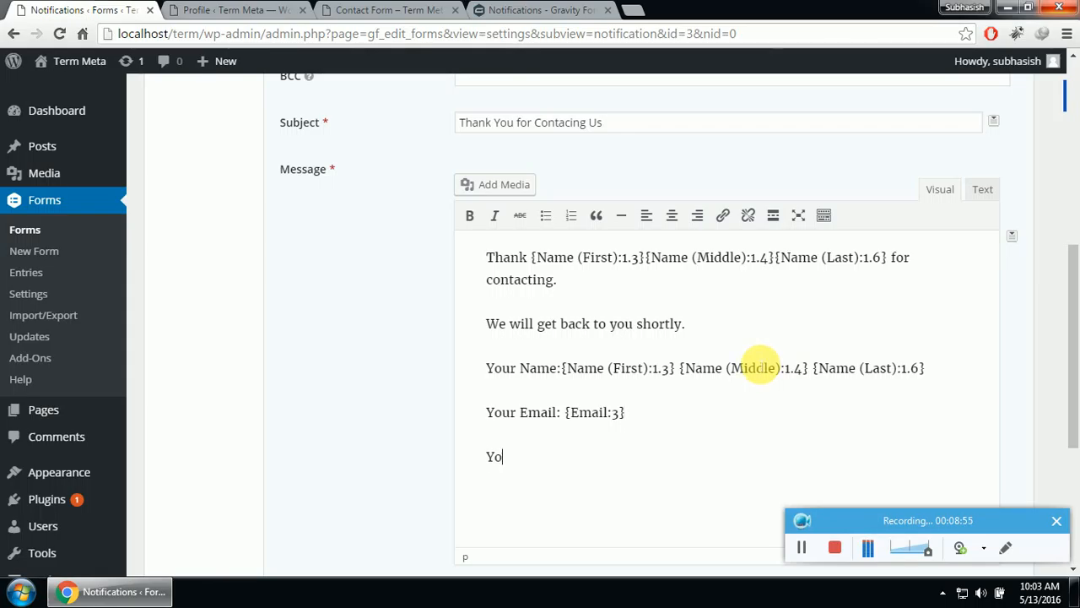
text(ur Phone nu)
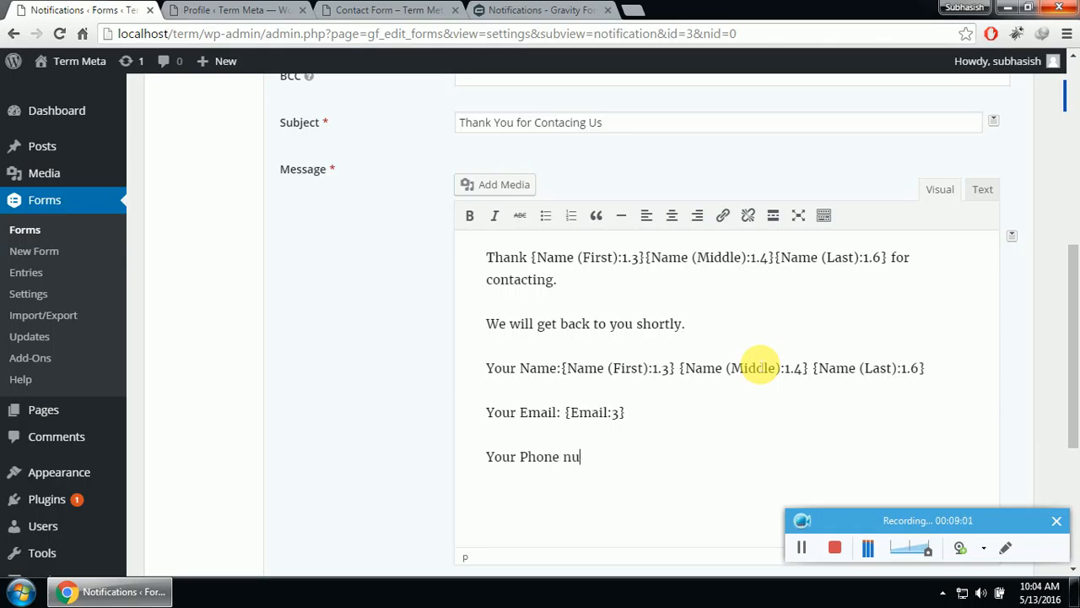
text(ber:)
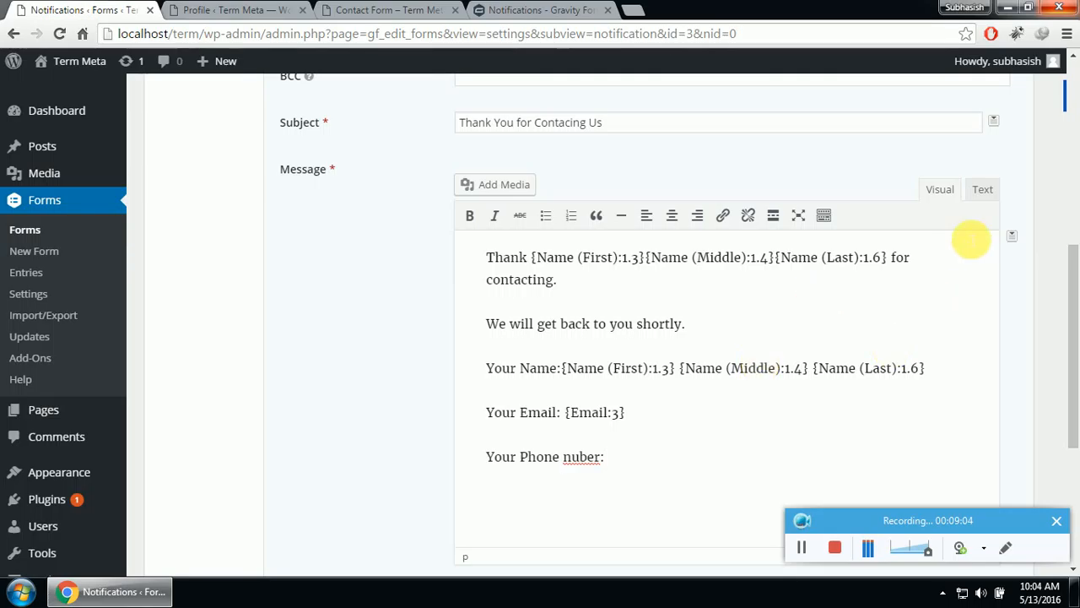
click(1012, 236)
drag(1010, 273, 1010, 309)
click(900, 298)
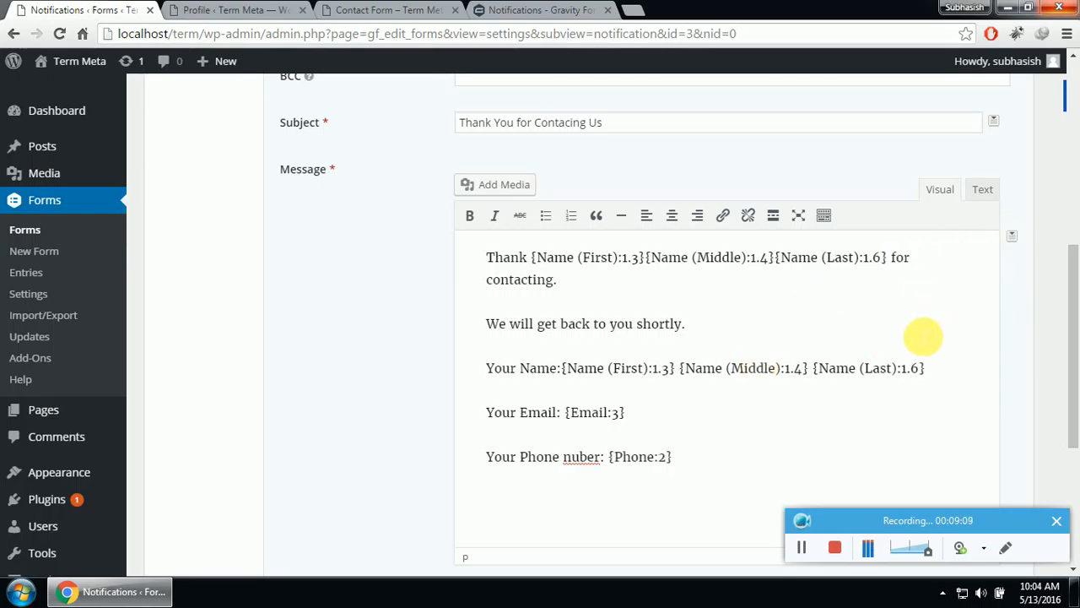
key(Return)
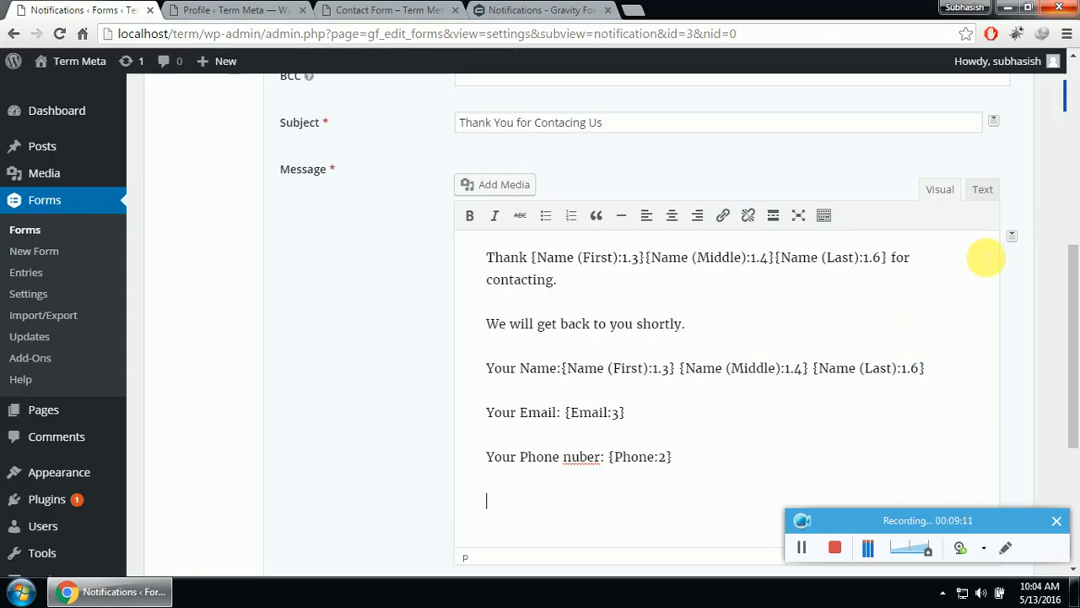
- Review the Message's available merge tags in the Other group, from User IP Address through Form Title
click(1013, 237)
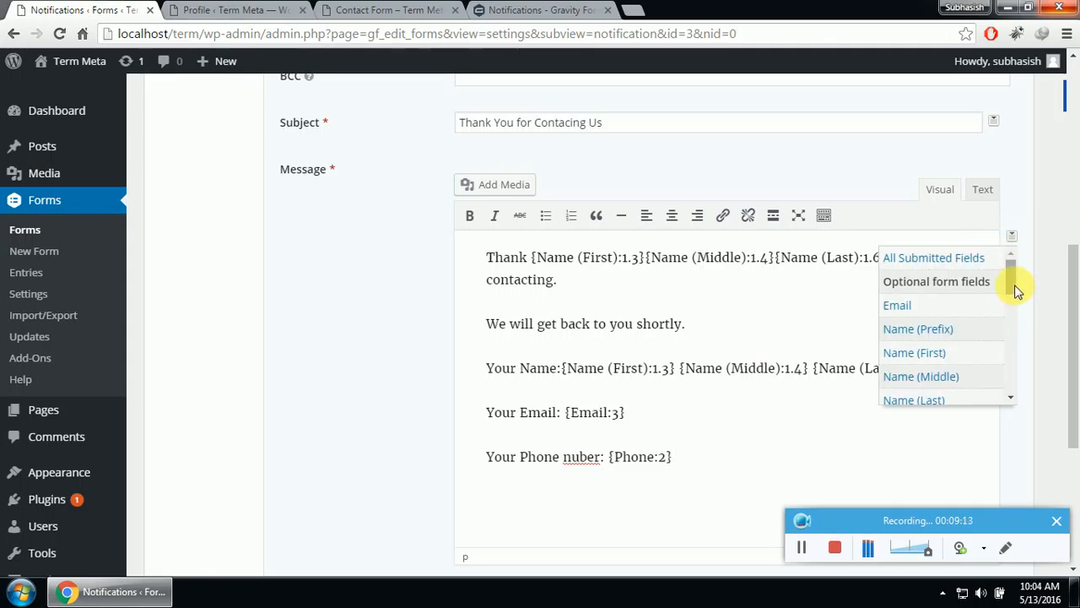
drag(1015, 285, 1020, 321)
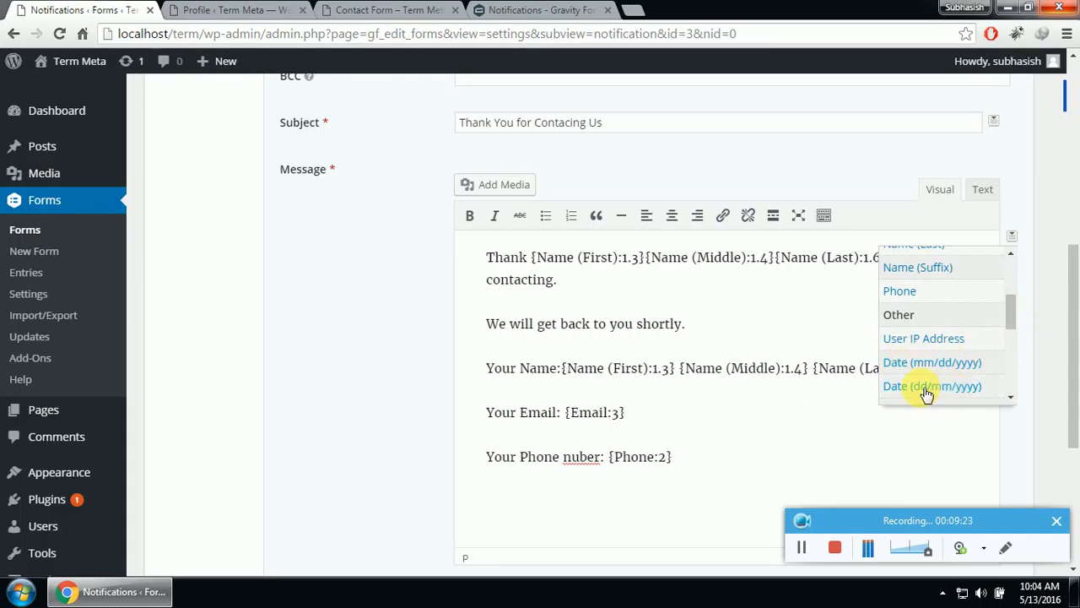
drag(1010, 316, 1015, 337)
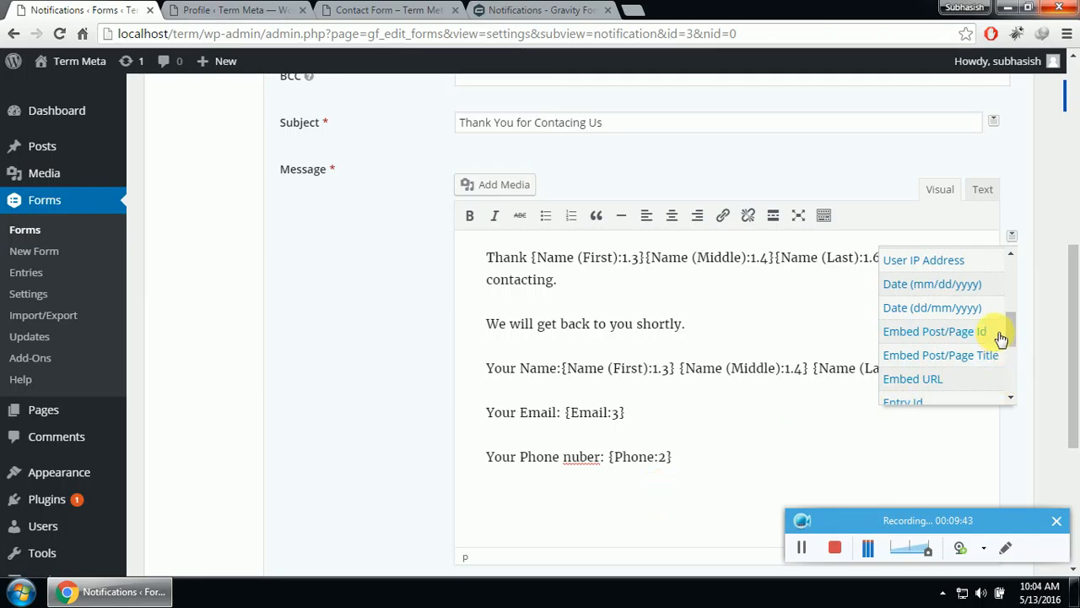
drag(1012, 337, 1010, 344)
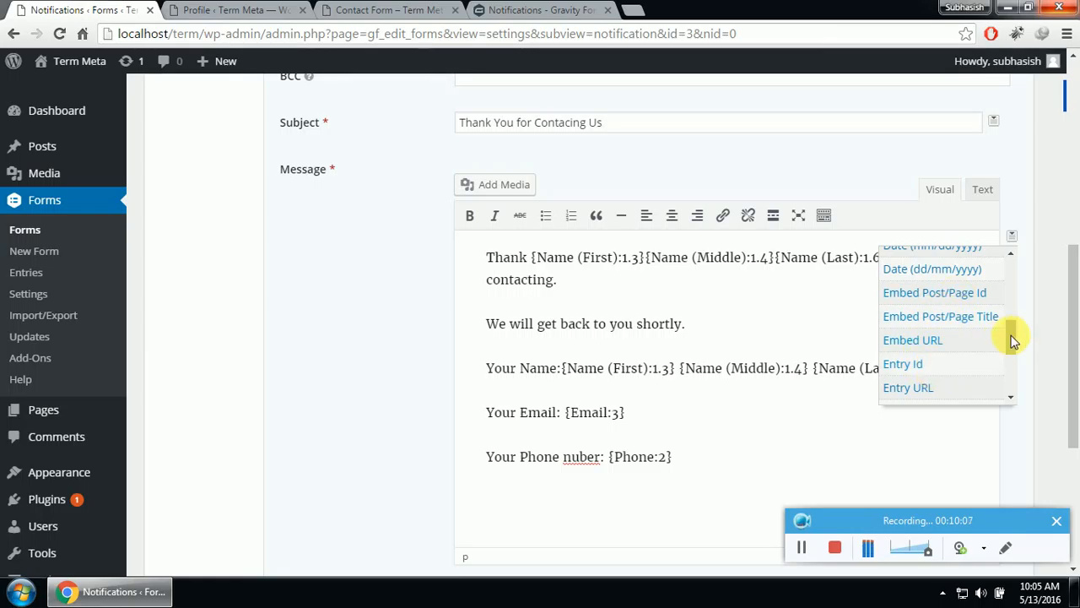
drag(1011, 336, 1011, 337)
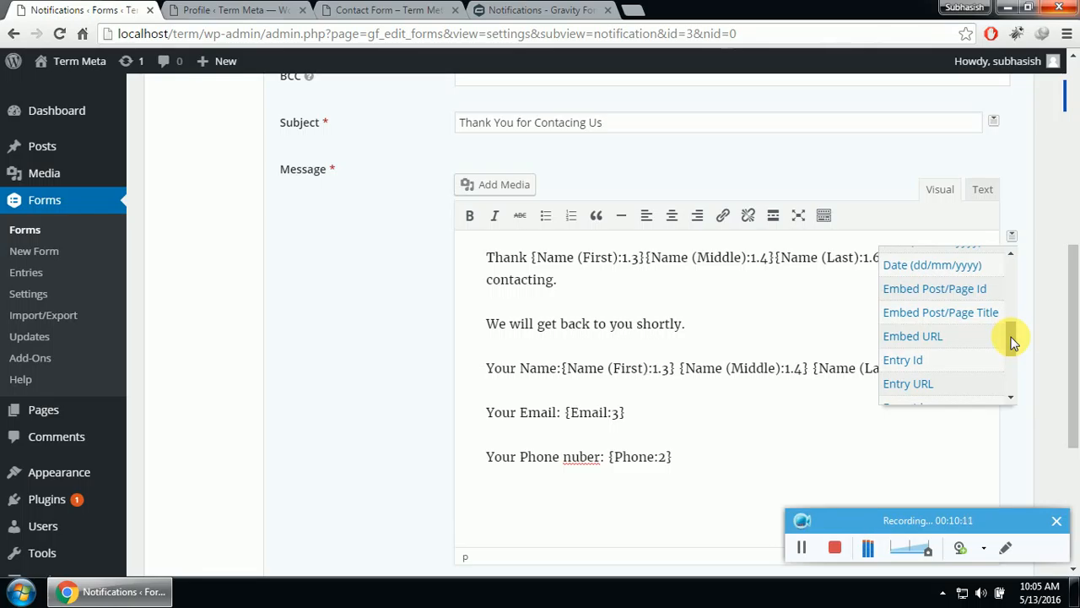
drag(1014, 341, 1014, 350)
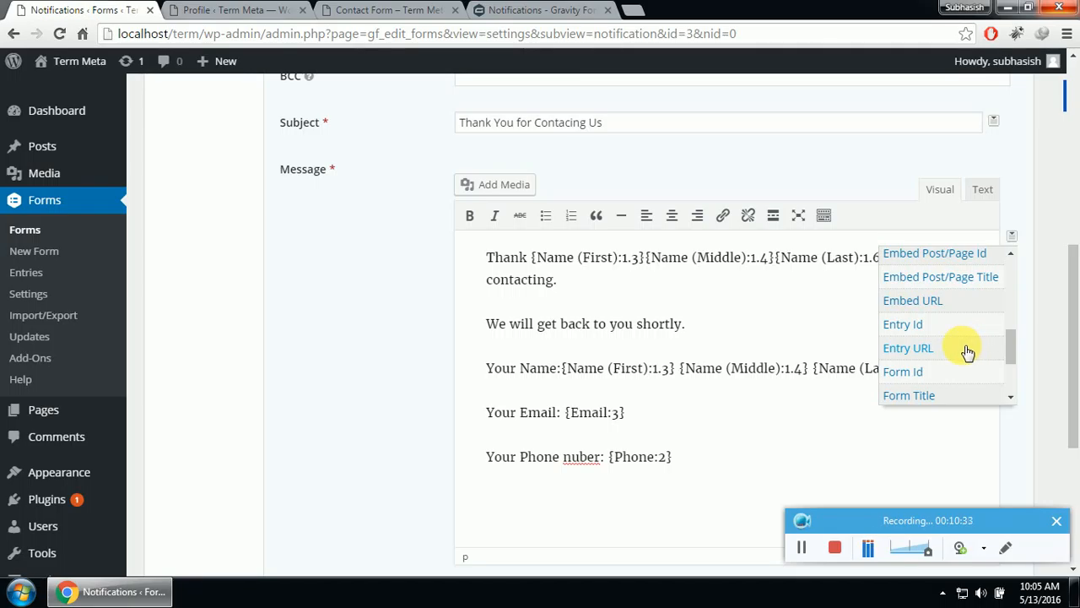
drag(1012, 342, 1013, 346)
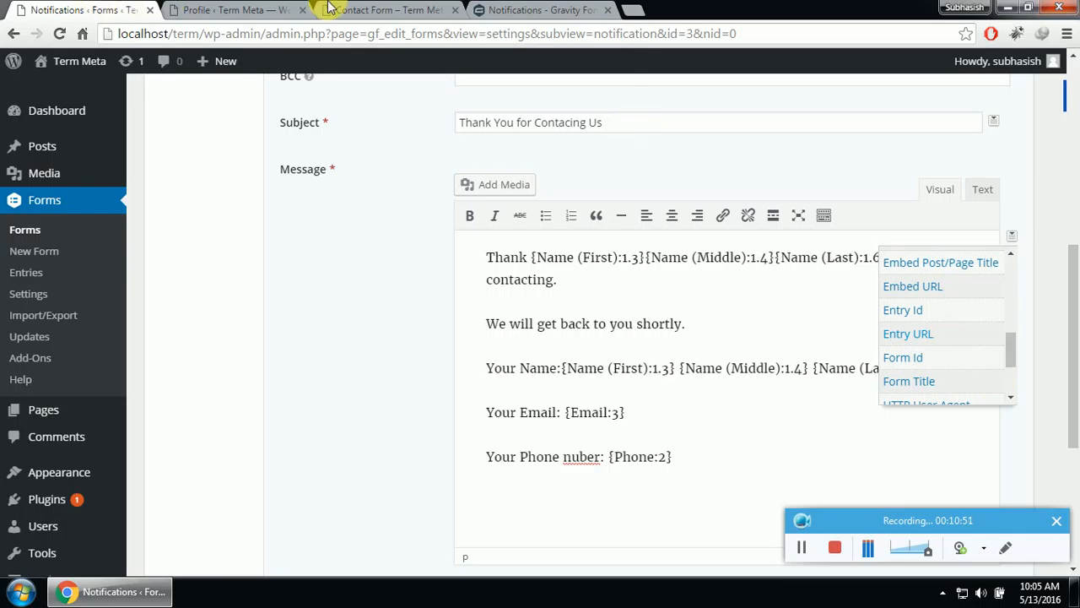
- Check the address of the published Contact Form page, and review the HTTP User Agent and HTTP Referer URL merge tags for the Message
click(372, 10)
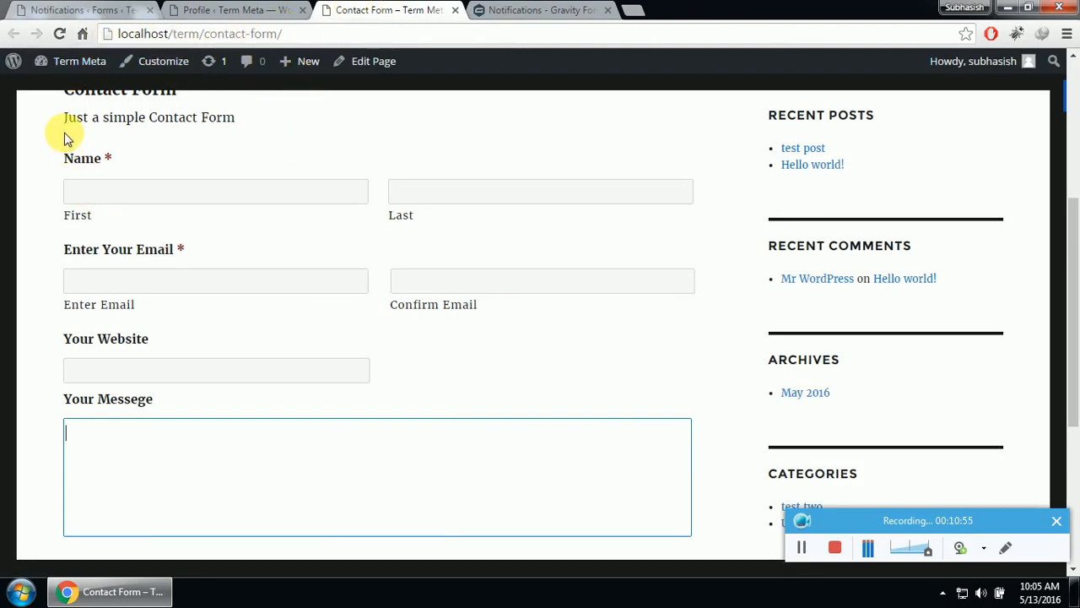
drag(125, 38, 291, 35)
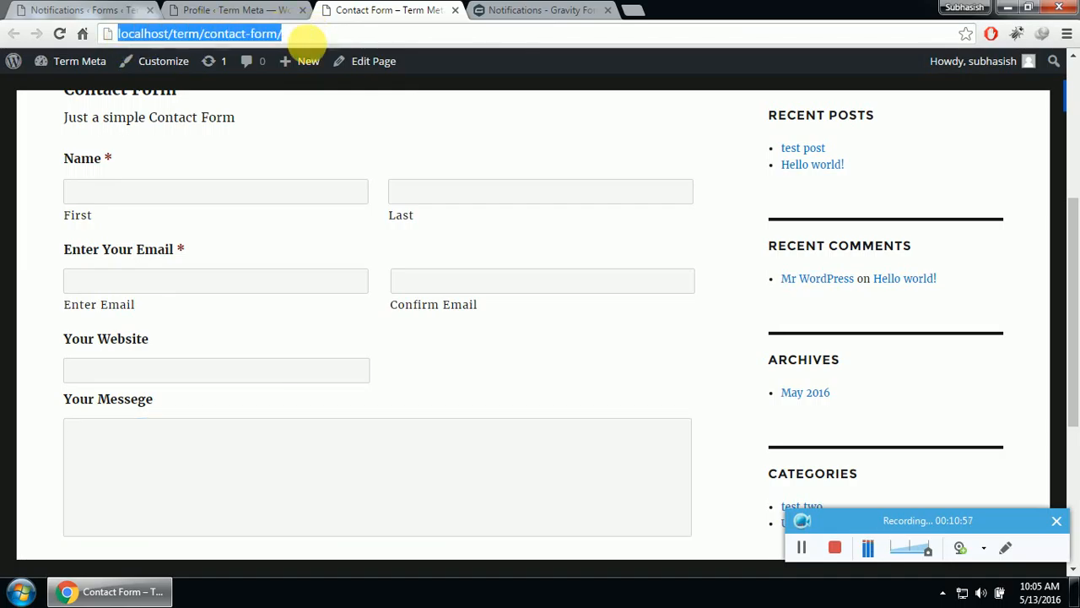
click(109, 7)
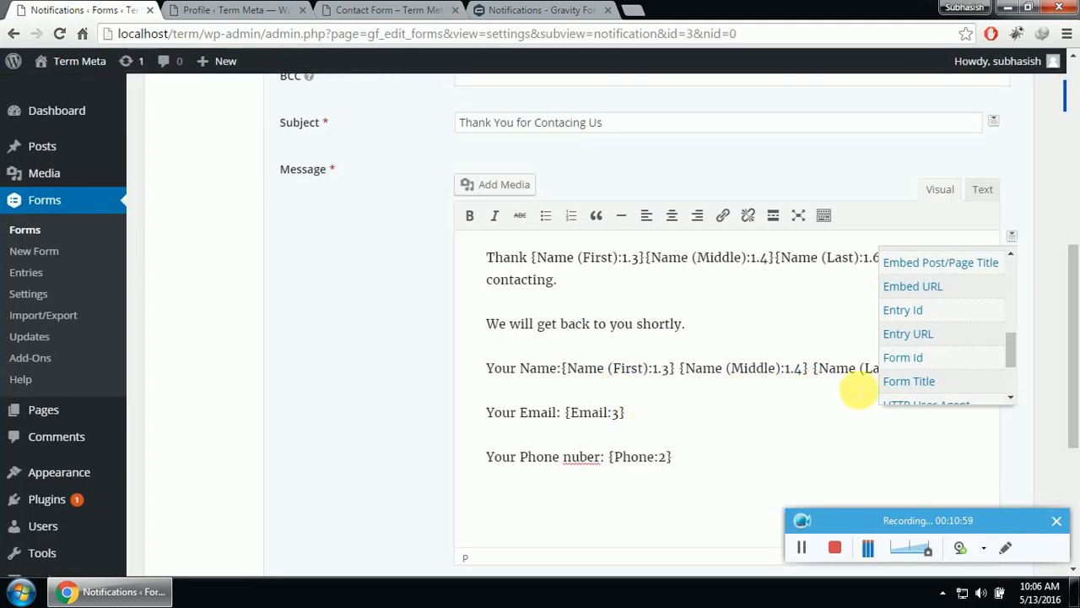
click(350, 9)
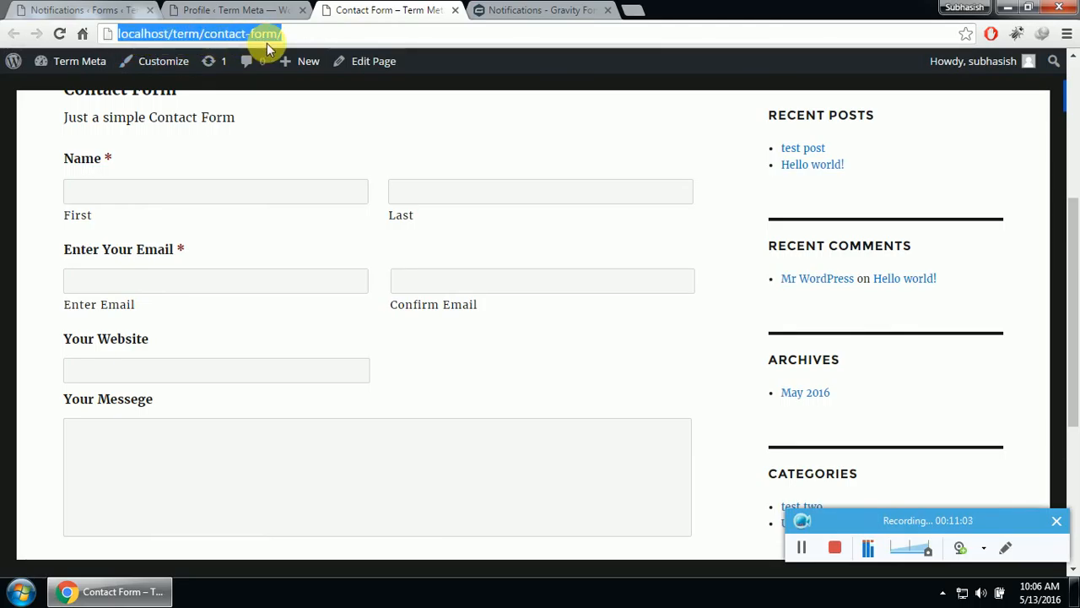
click(81, 7)
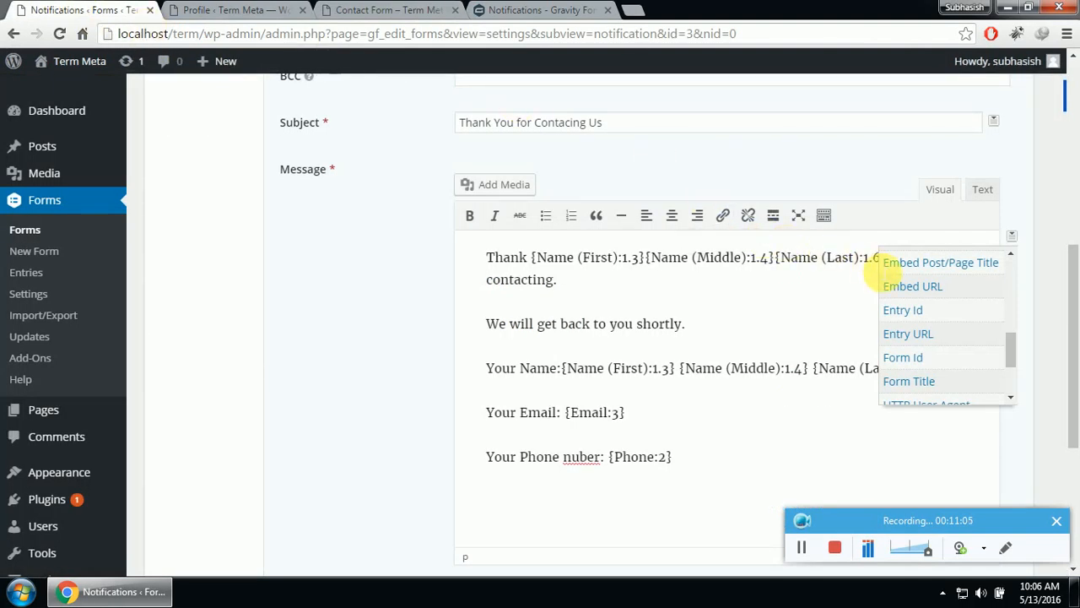
drag(1011, 350, 1008, 363)
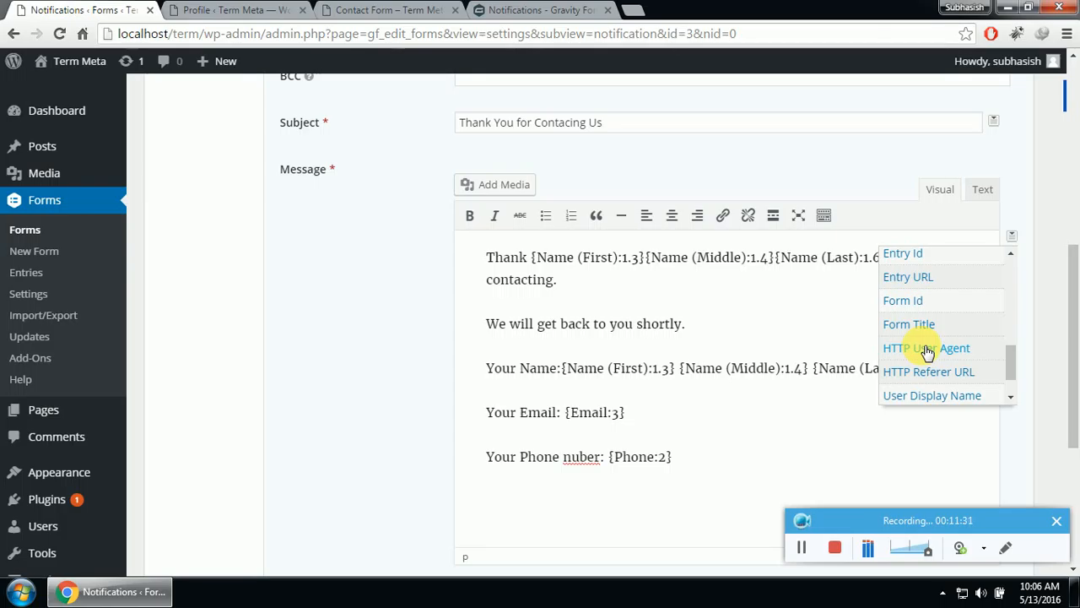
- Add a "you are using:" line below the phone line in the Message, followed by the HTTP User Agent merge tag
click(729, 468)
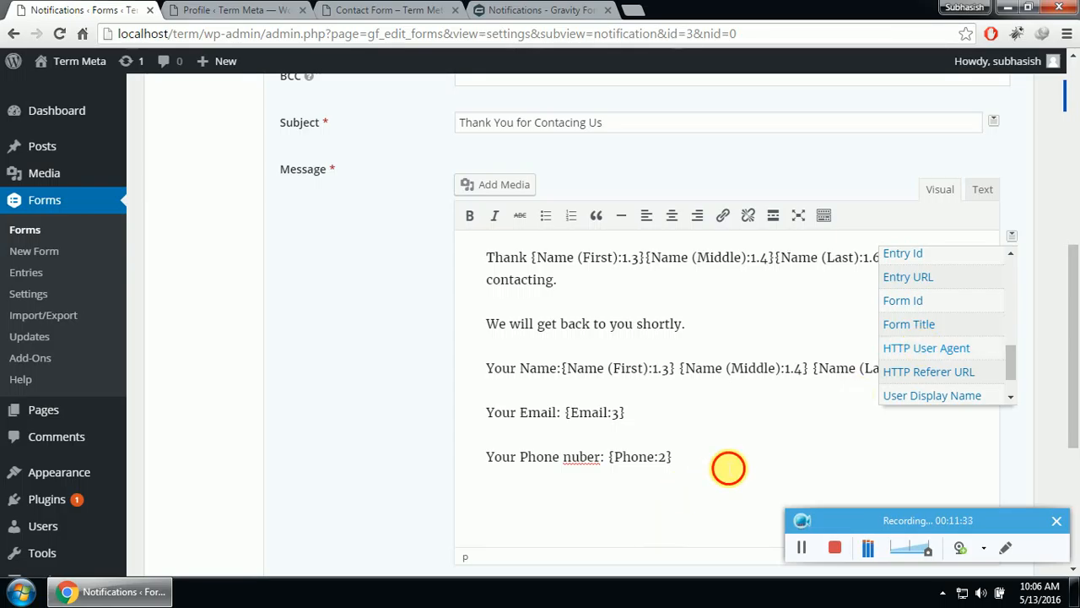
key(Return)
text(you )
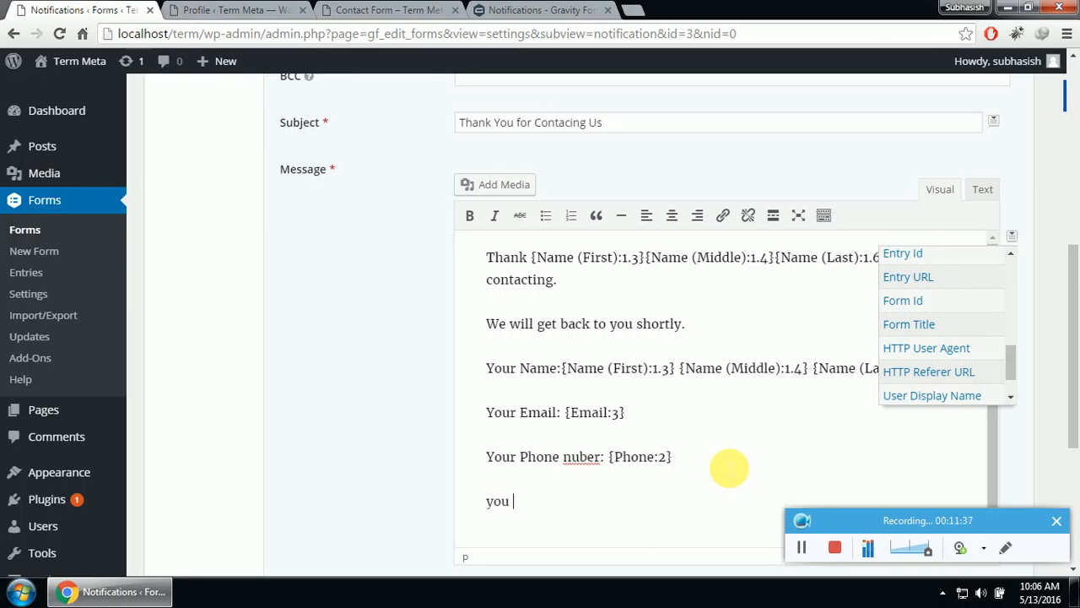
text(sre using)
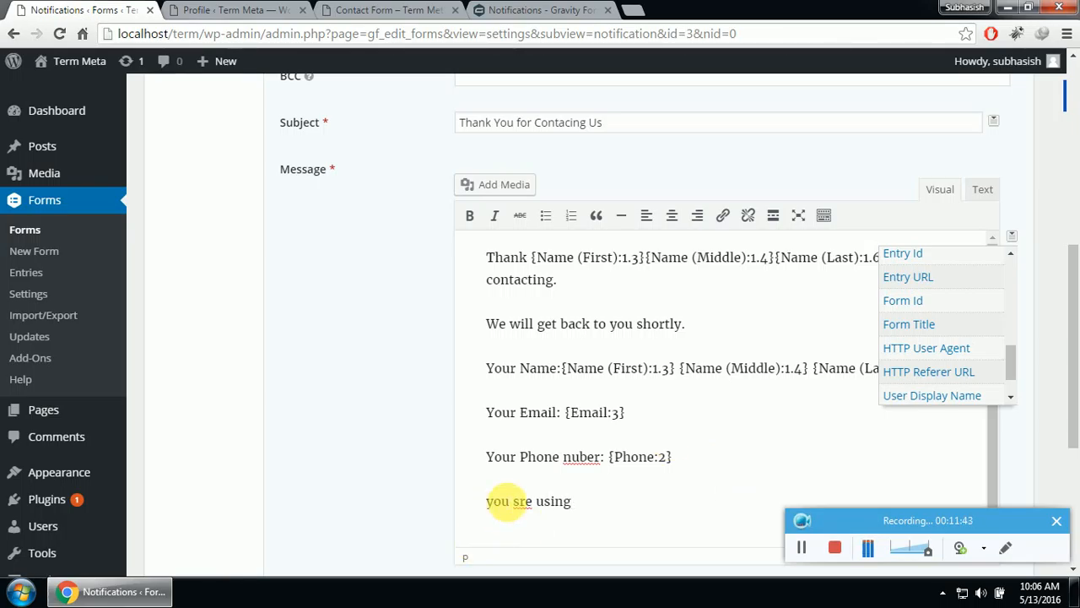
drag(513, 504, 523, 505)
text(a)
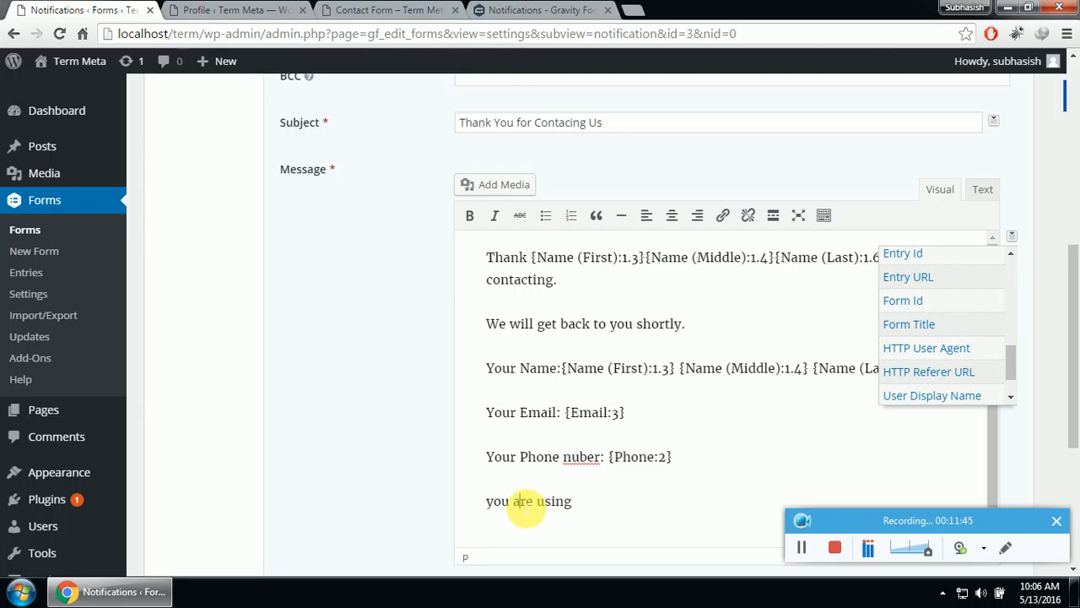
click(614, 508)
text(:)
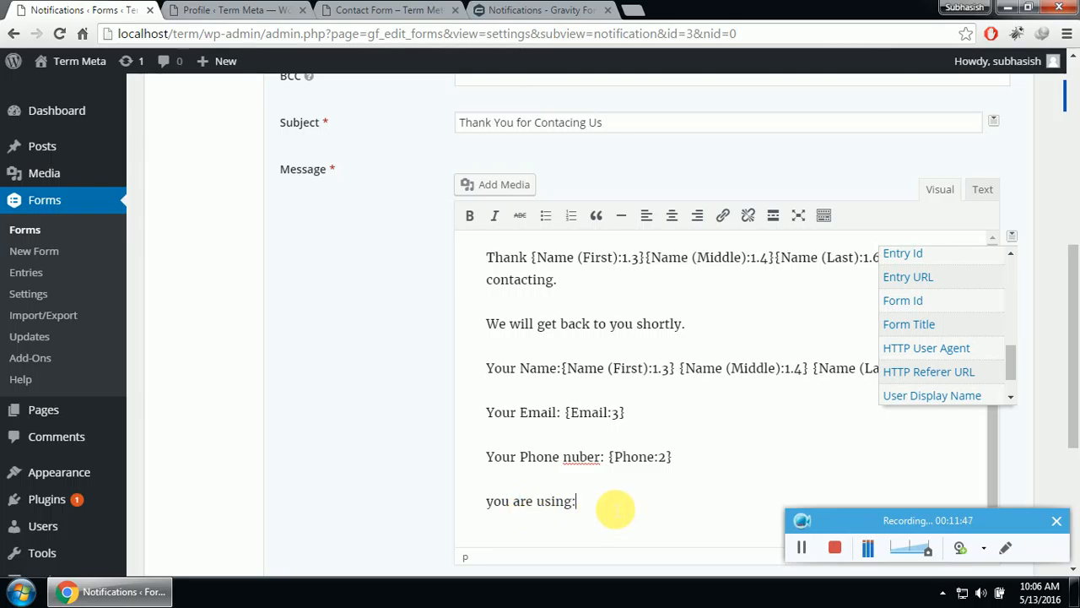
click(945, 348)
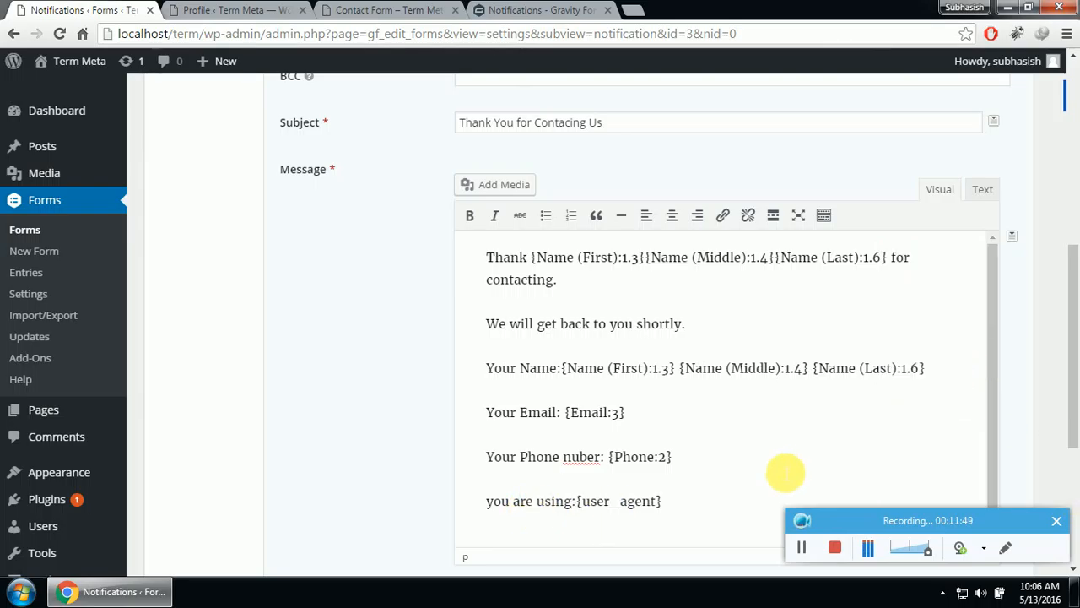
- Review the Message's remaining merge tags: User Display Name, User Email and User Login
click(1014, 238)
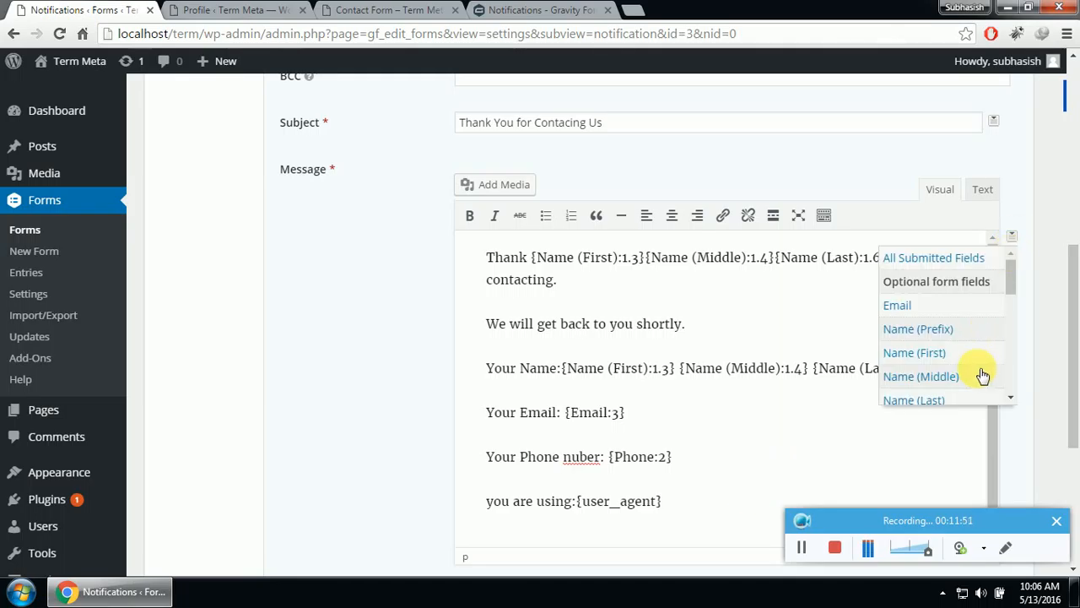
drag(1009, 273, 1016, 375)
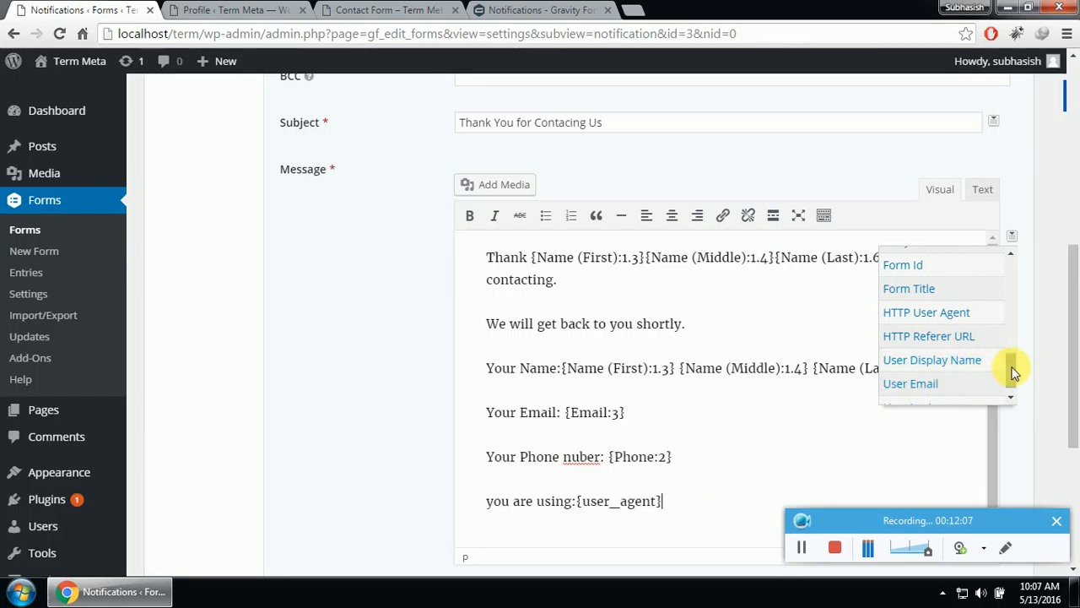
drag(1011, 368, 1011, 374)
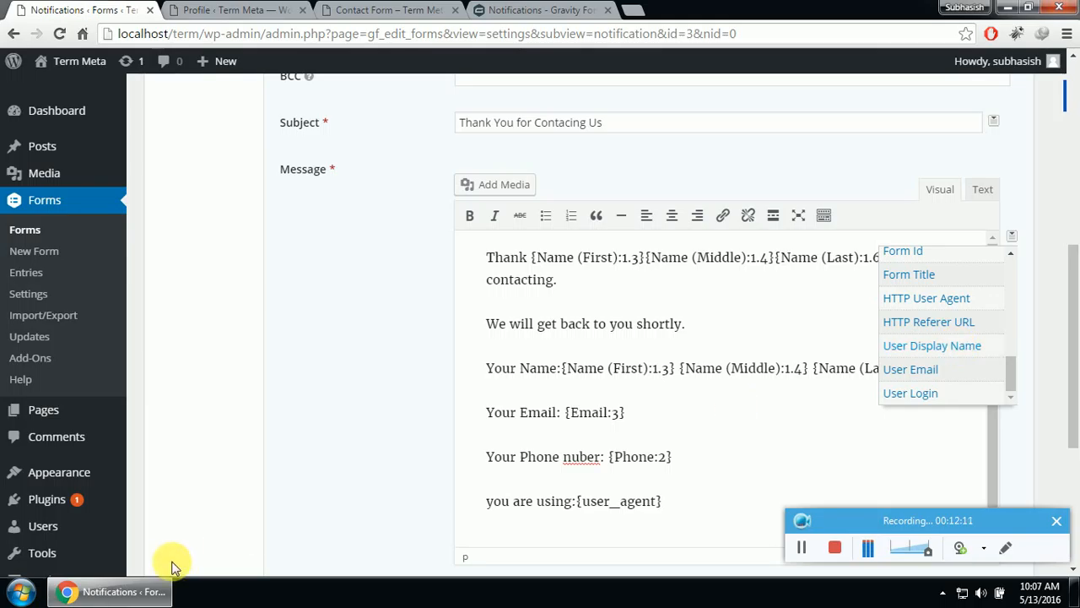
mouse_move(48, 525)
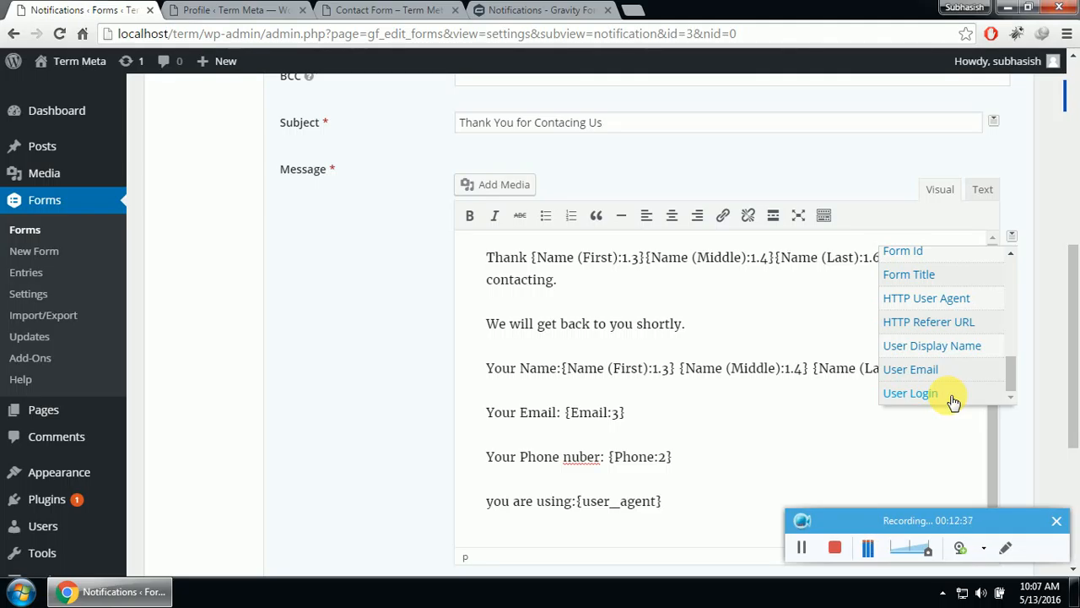
click(654, 542)
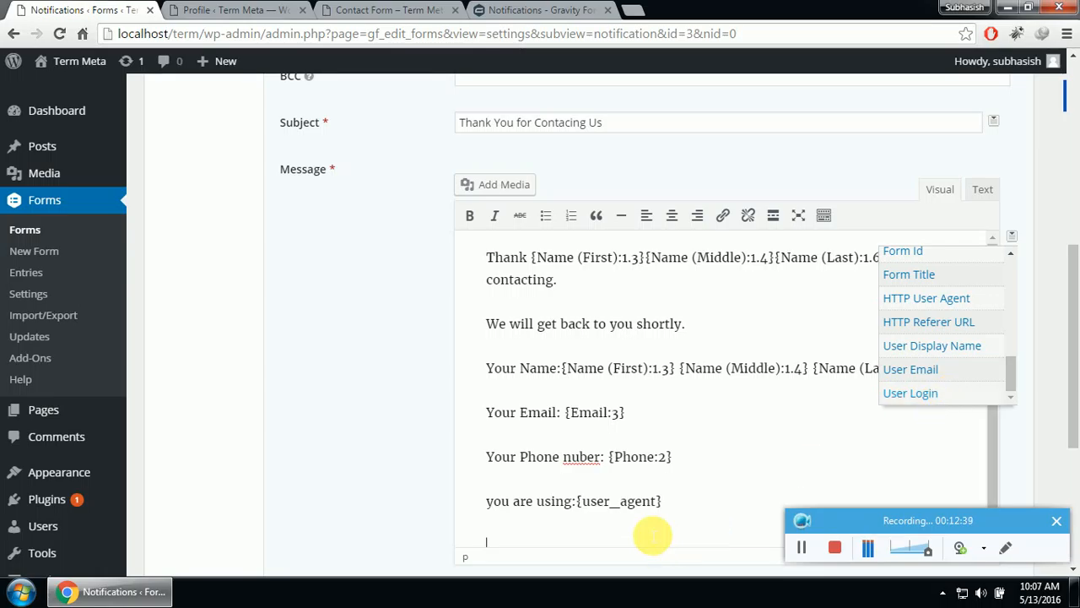
click(708, 503)
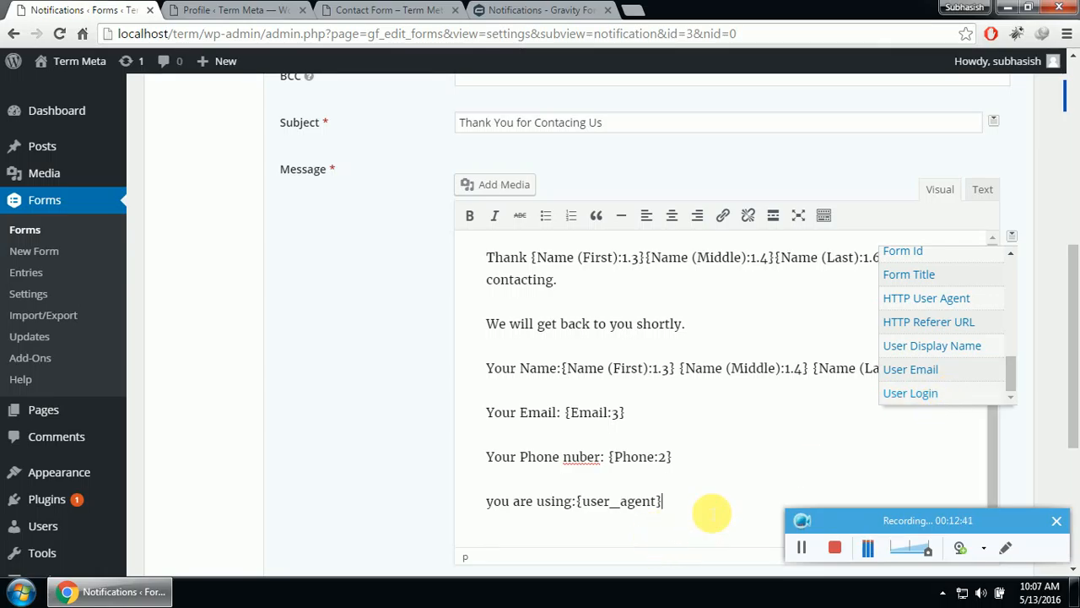
- Save the "Feed back to user" notification
scroll(714, 503, down, 2)
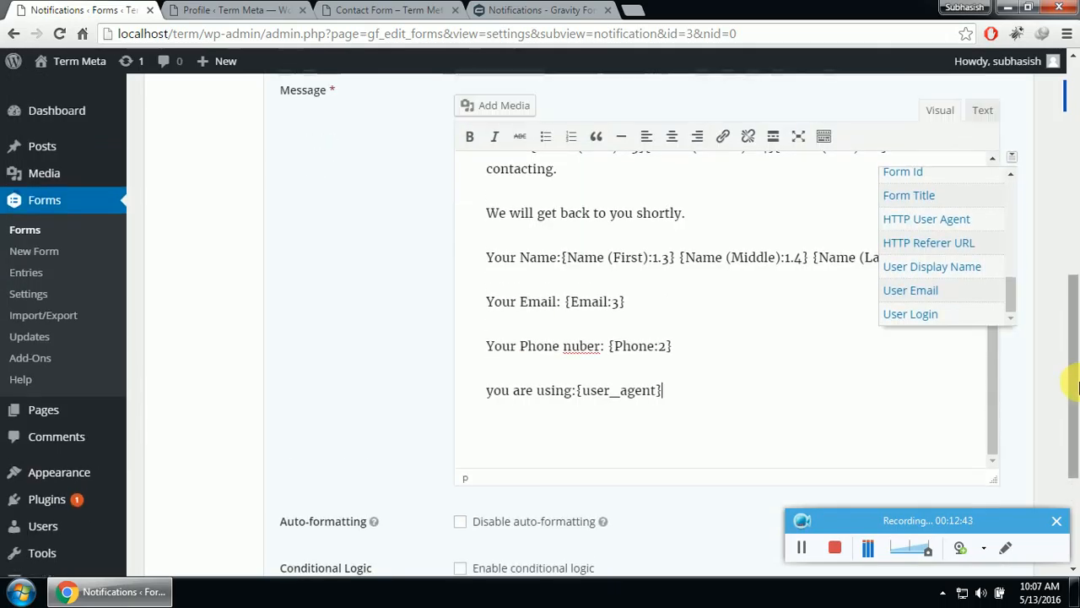
drag(1070, 321, 1070, 405)
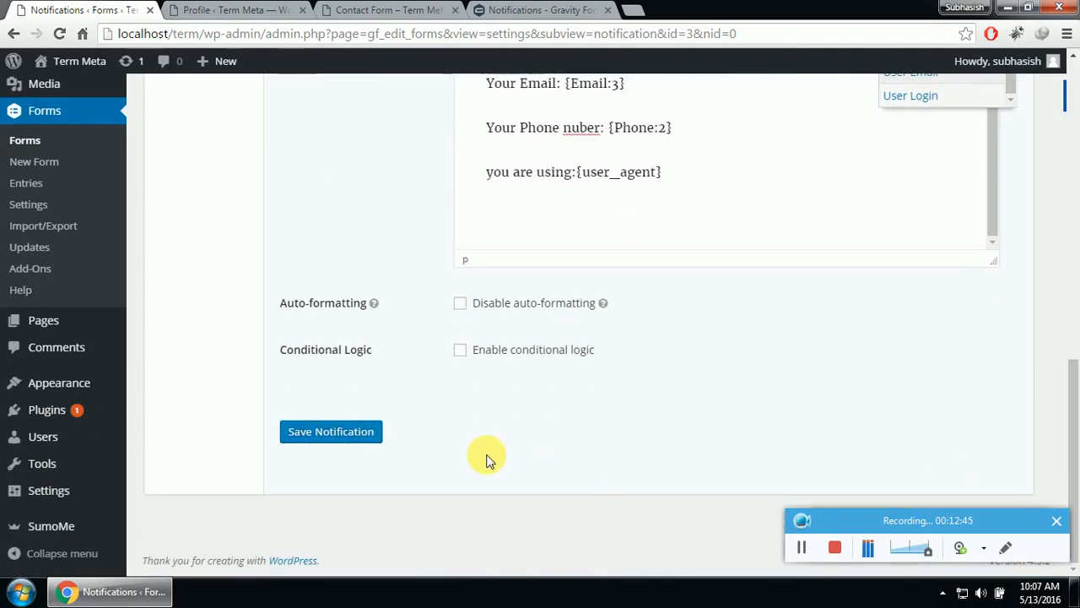
click(343, 434)
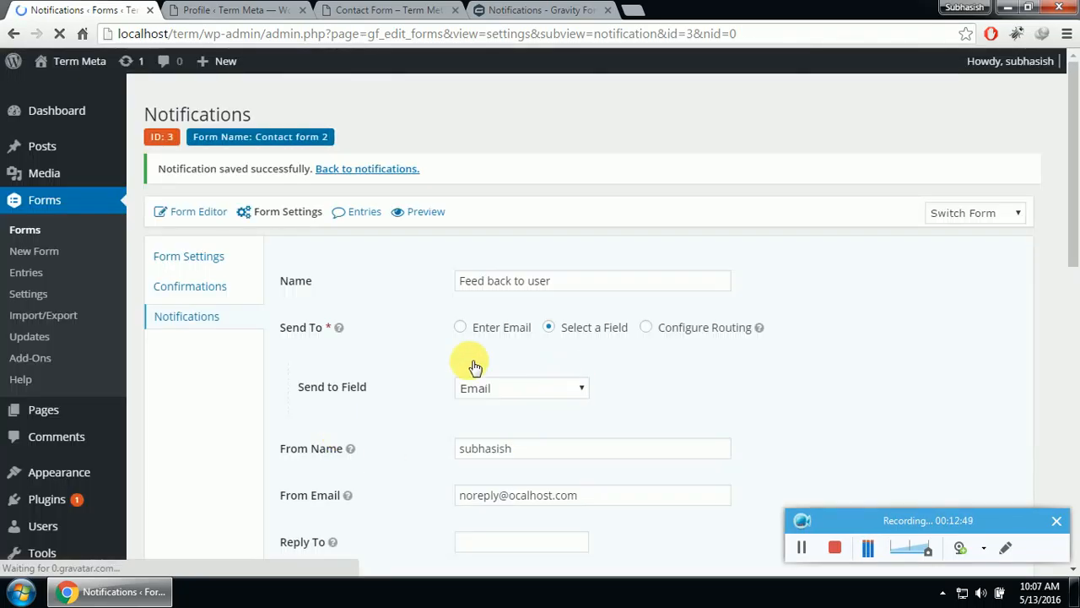
scroll(380, 358, down, 3)
scroll(390, 379, up, 3)
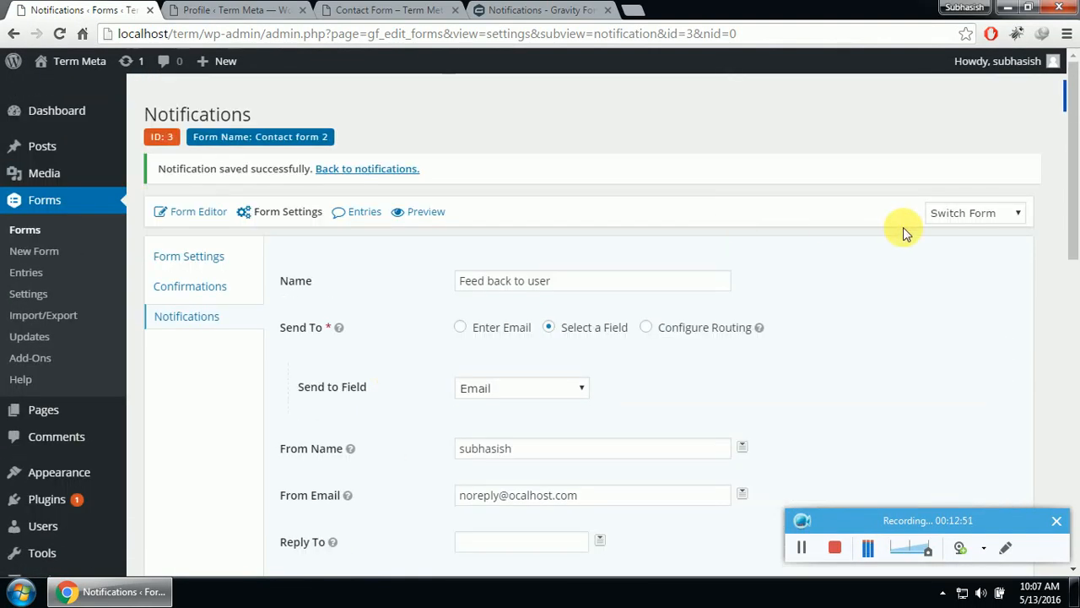
- Check the list of available forms, the saved notification's Message, and the form currently shown on the published Contact Form page
click(956, 213)
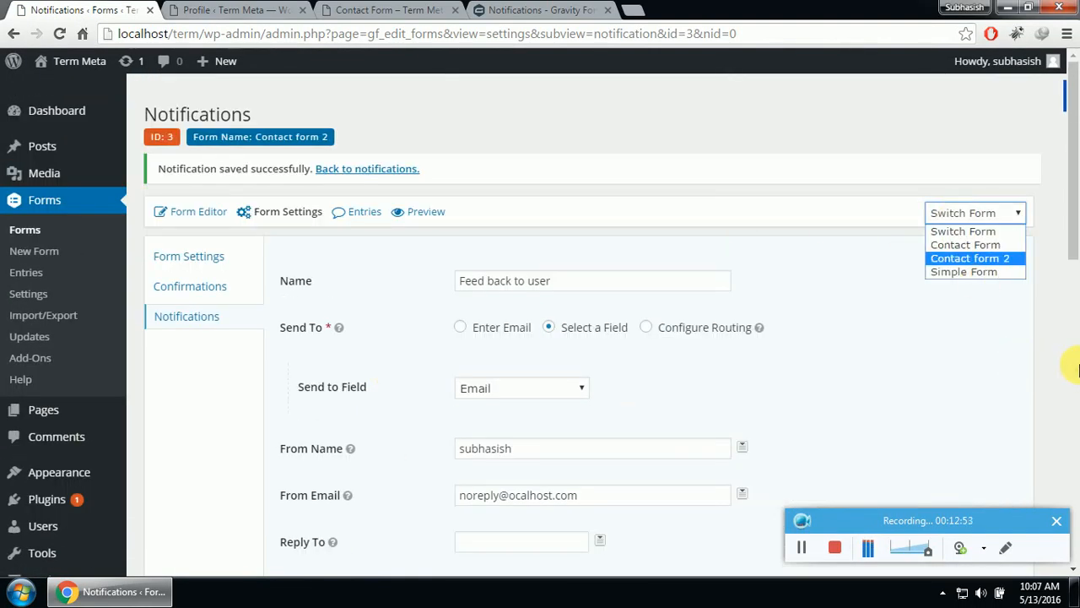
scroll(1060, 362, down, 5)
scroll(641, 384, down, 1)
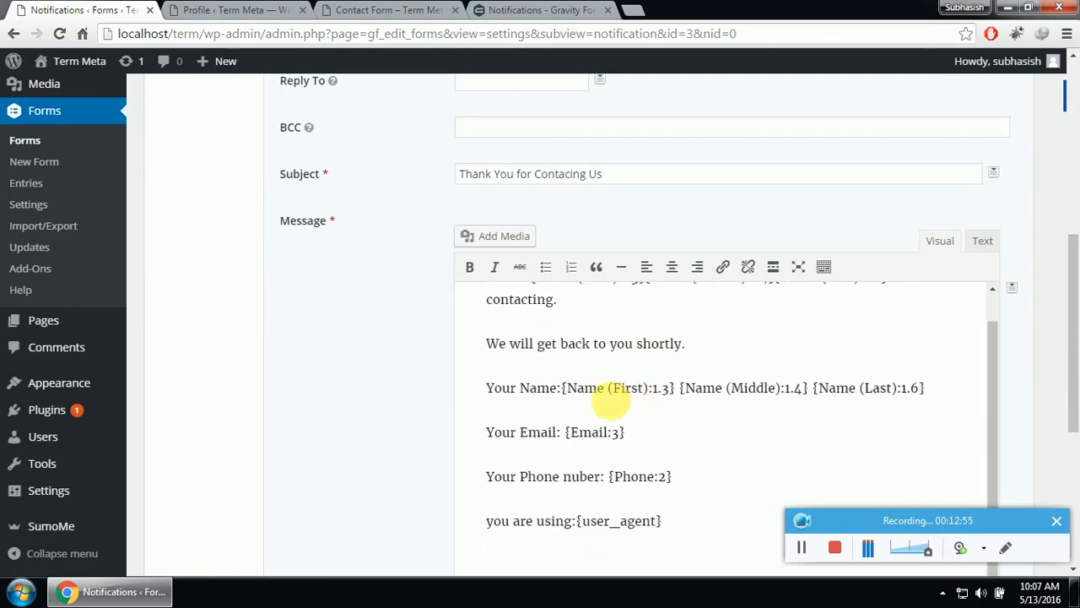
scroll(308, 349, up, 2)
click(384, 10)
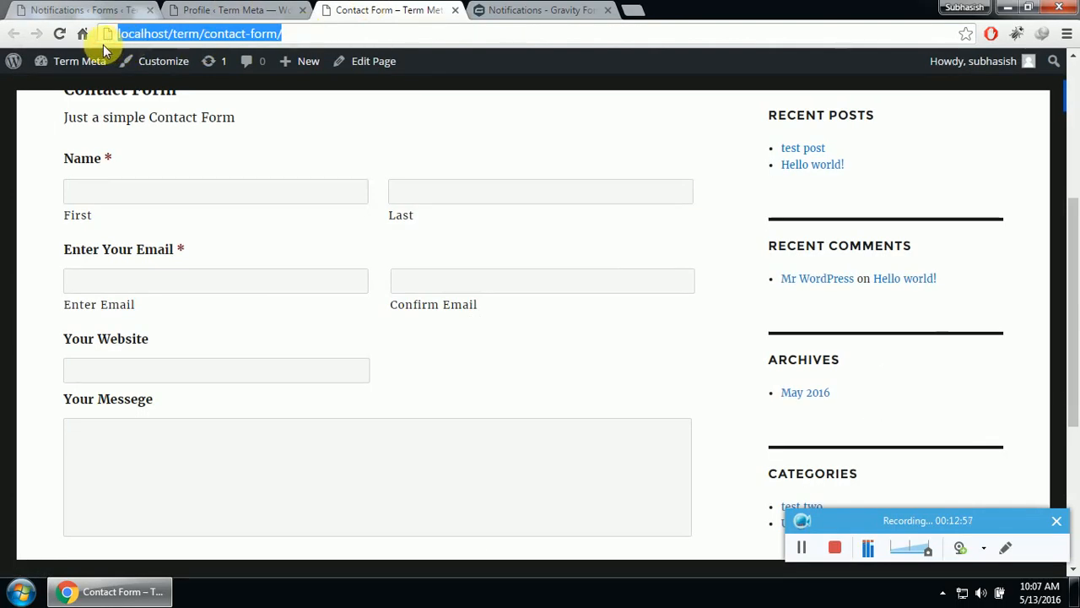
click(76, 10)
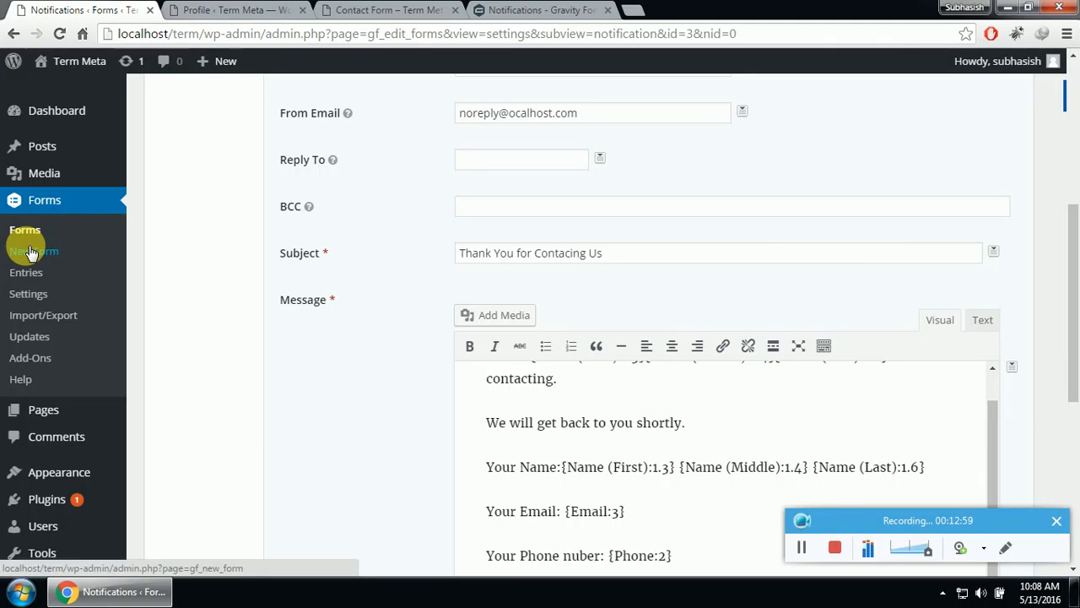
scroll(29, 252, up, 2)
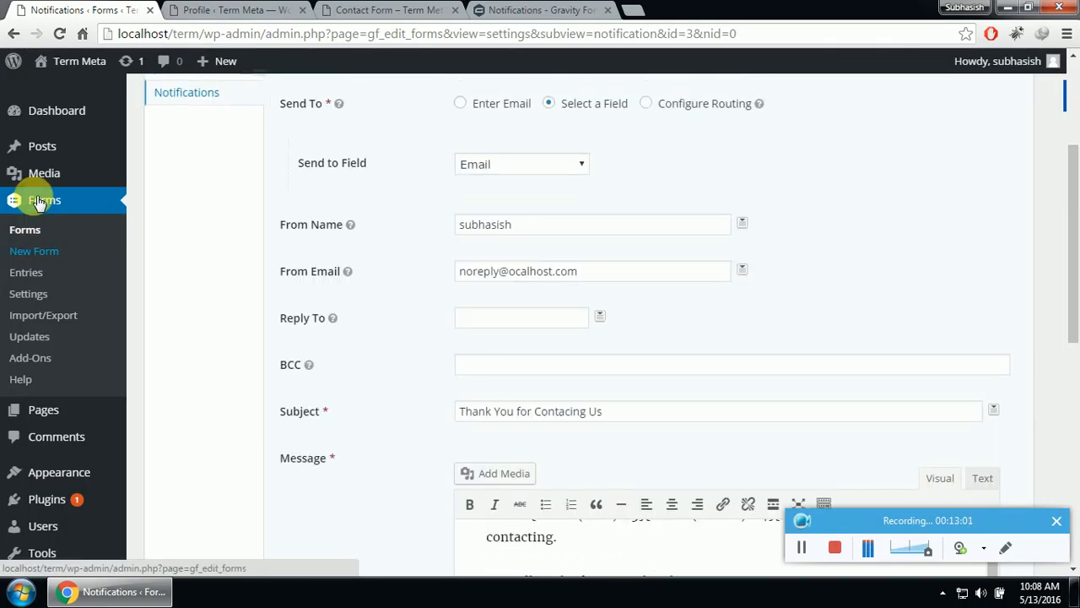
- Open the Contact Form page for editing and delete its existing content
mouse_move(61, 410)
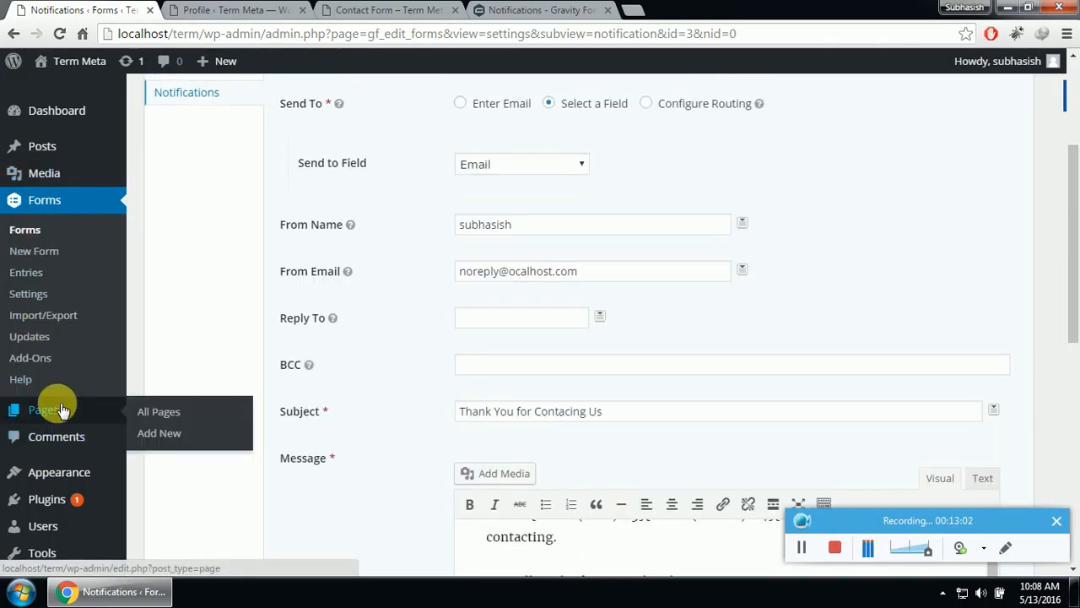
click(169, 415)
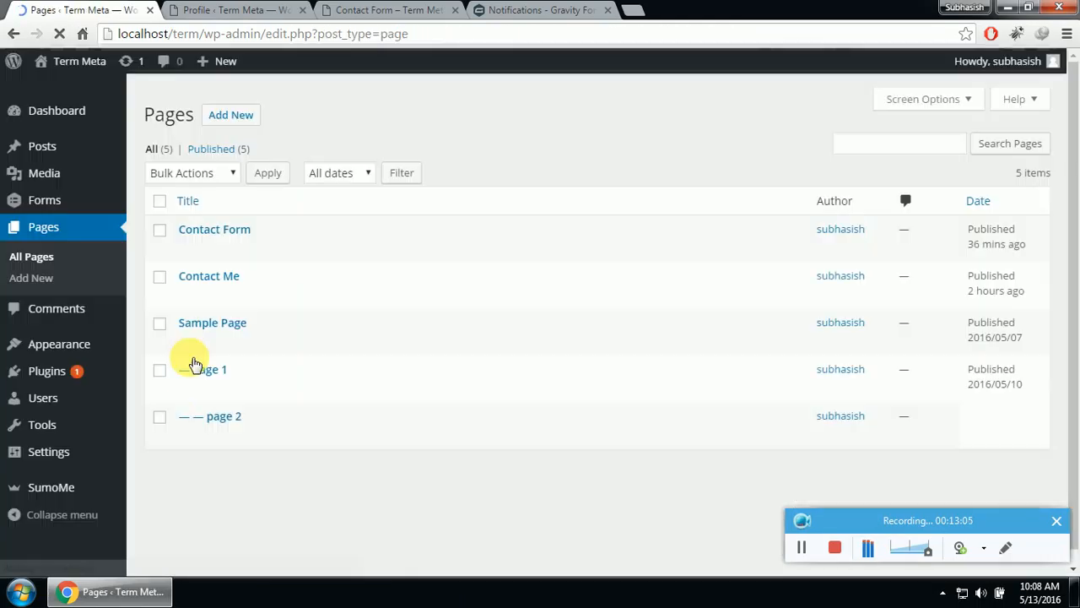
mouse_move(191, 300)
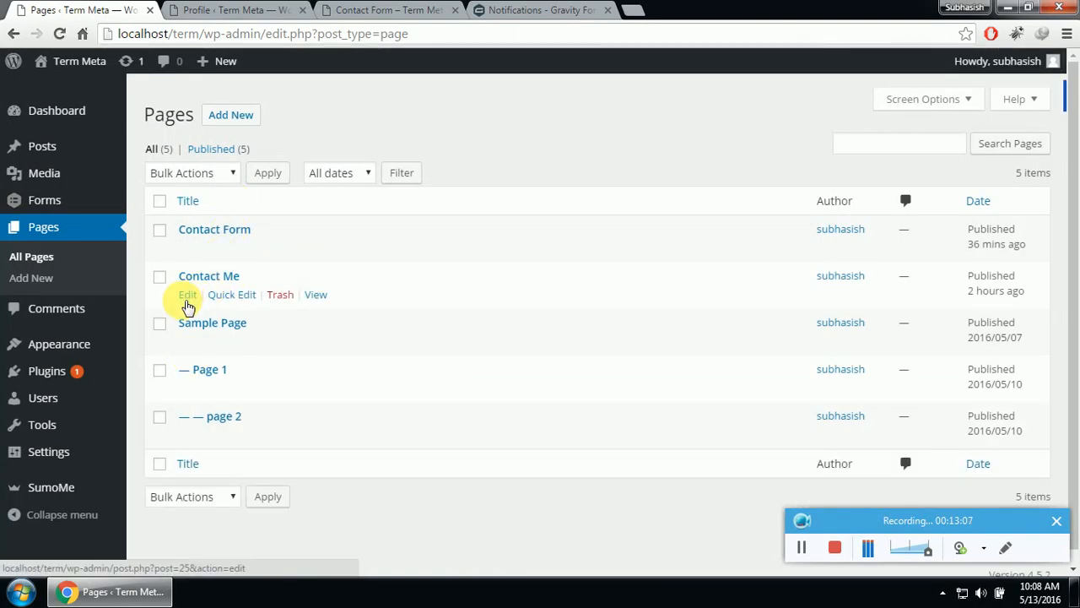
click(189, 249)
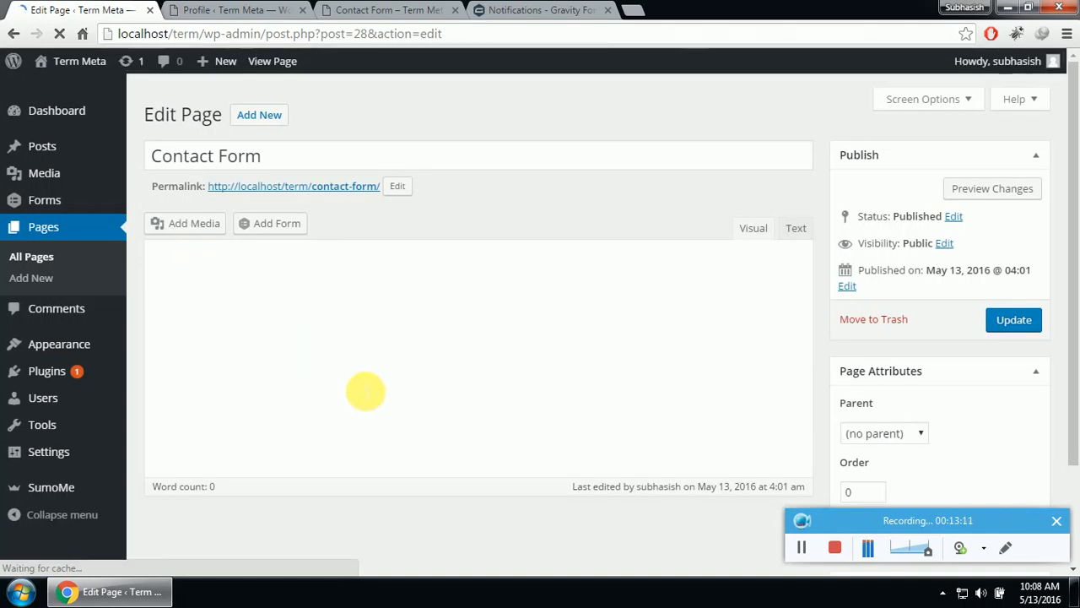
drag(177, 297, 609, 298)
key(BackSpace)
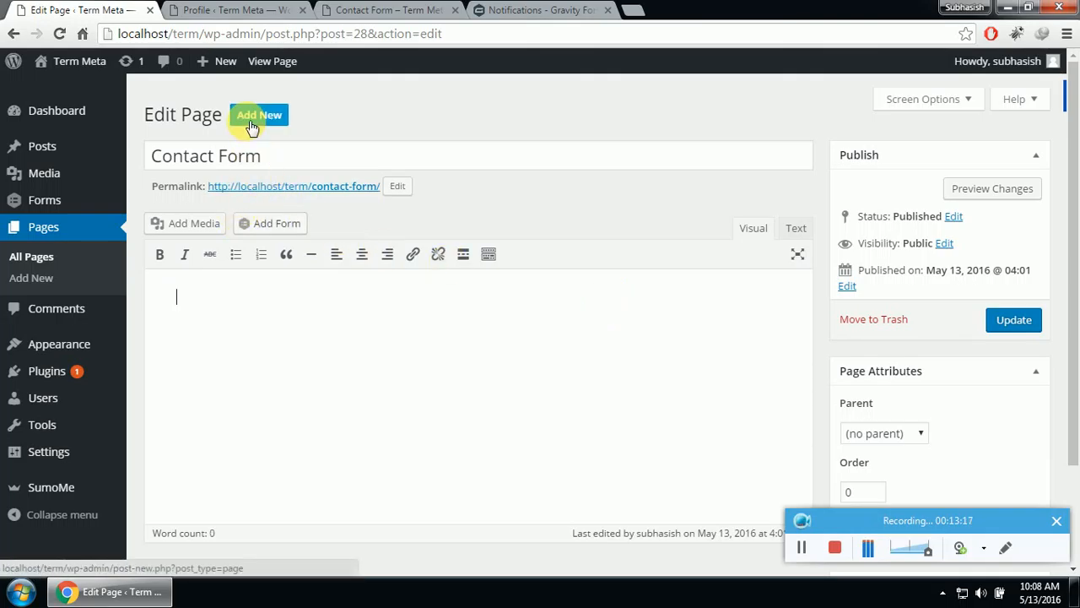
- Insert Contact form 2 into the page with its title and description displayed, and update the page
click(253, 221)
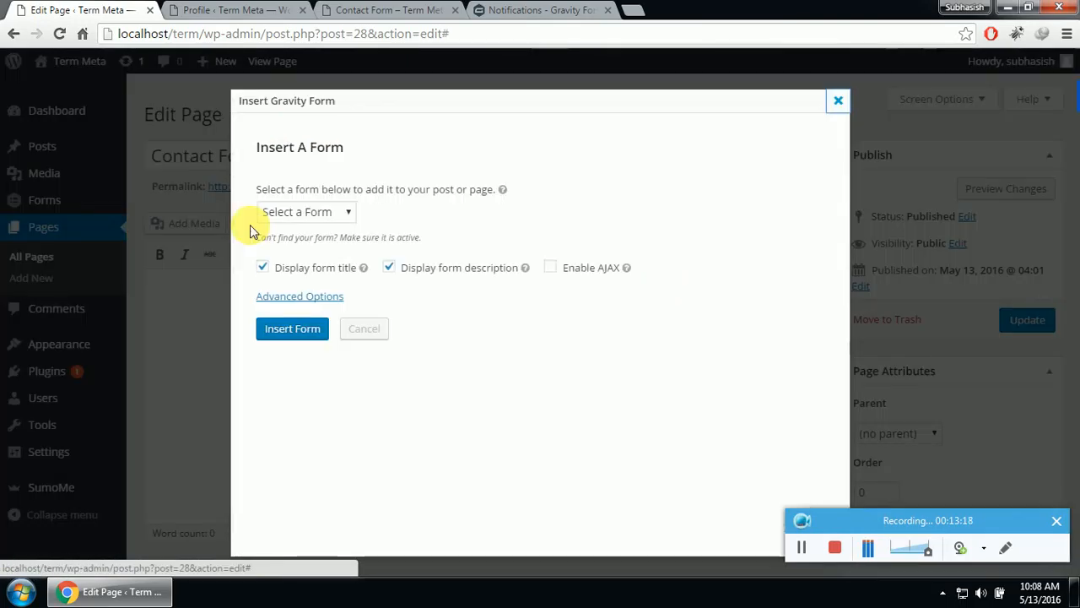
click(330, 213)
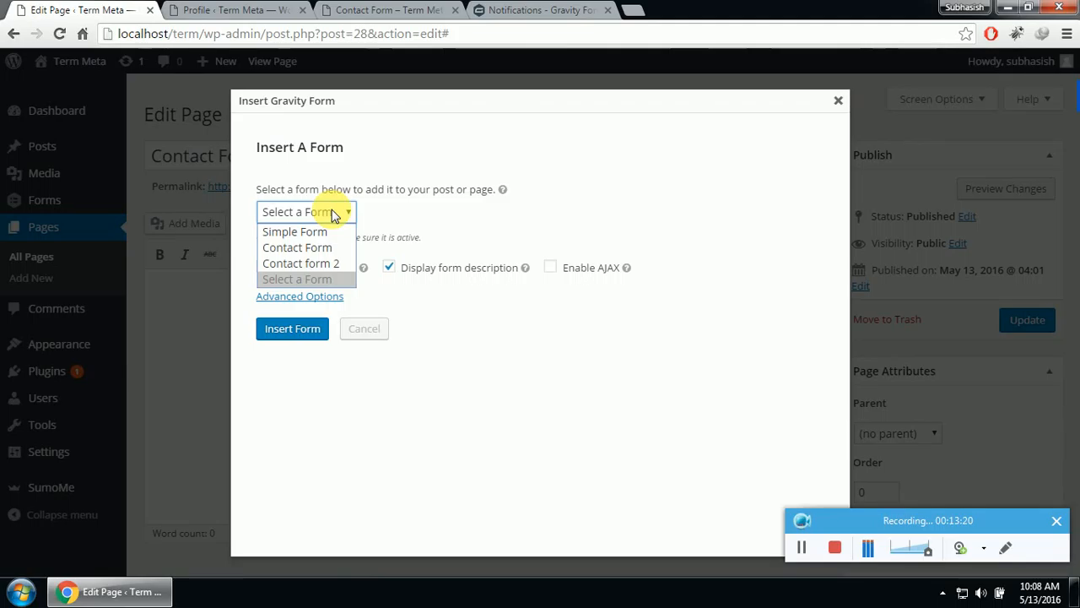
click(342, 262)
click(293, 330)
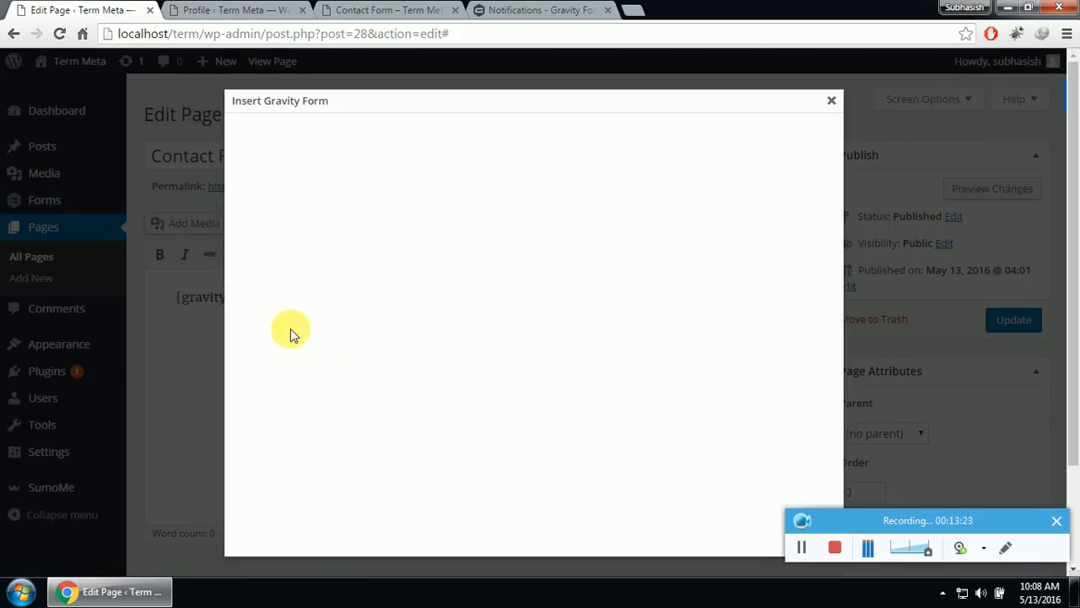
click(1013, 323)
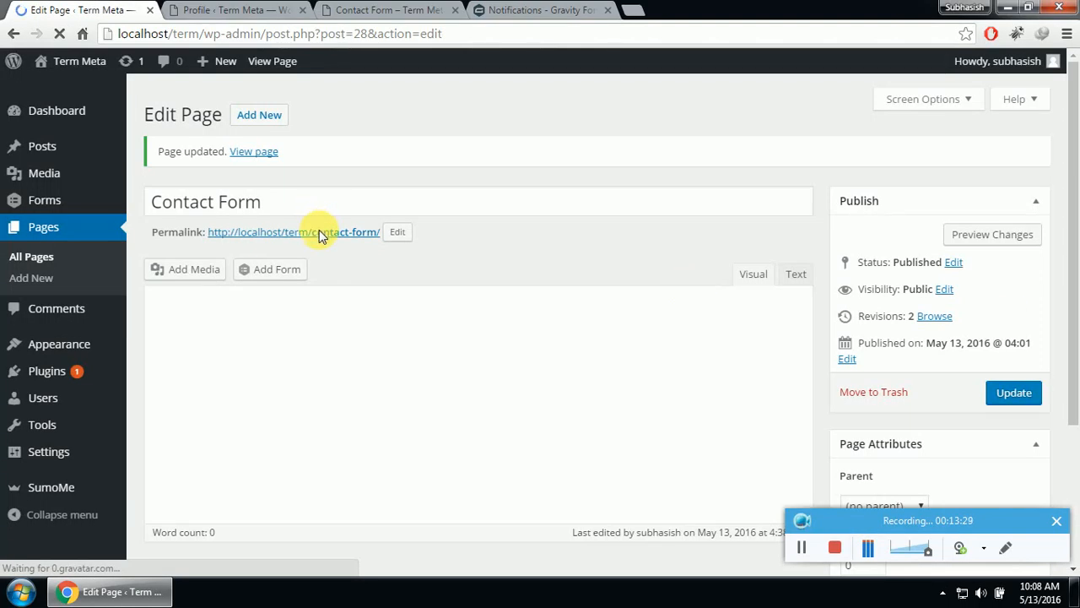
- Open the published Contact Form page from its permalink, close the Profile tab, and examine the fields of Contact form 2
click(325, 232)
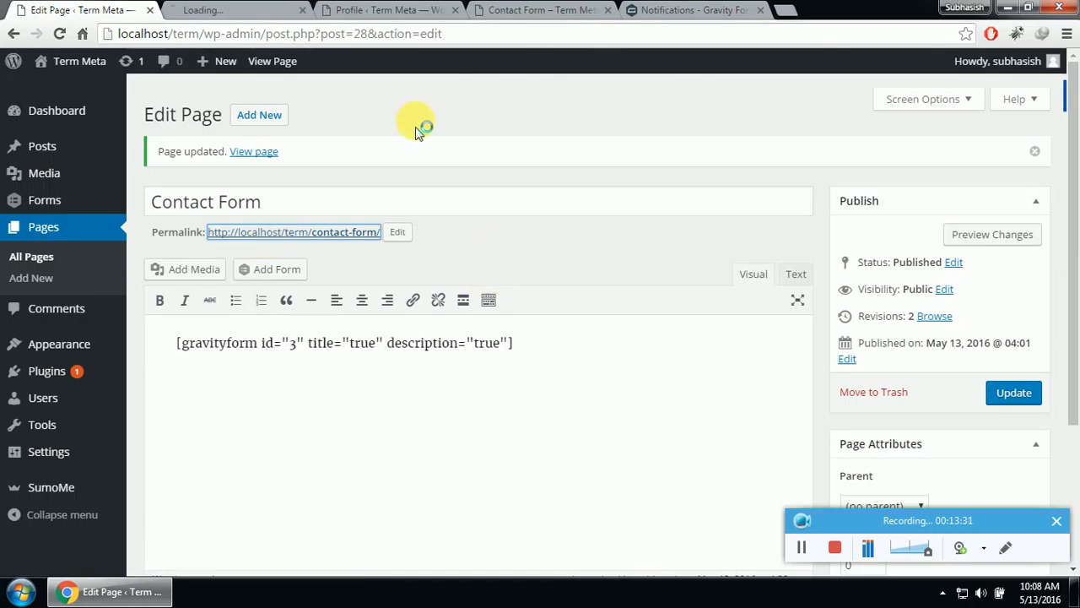
click(260, 10)
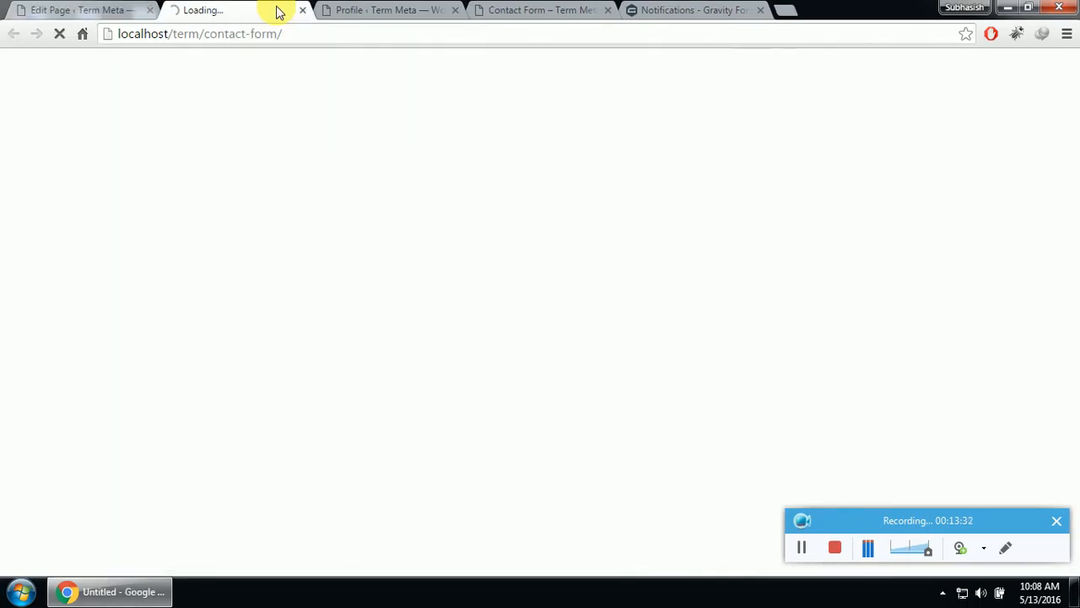
click(456, 10)
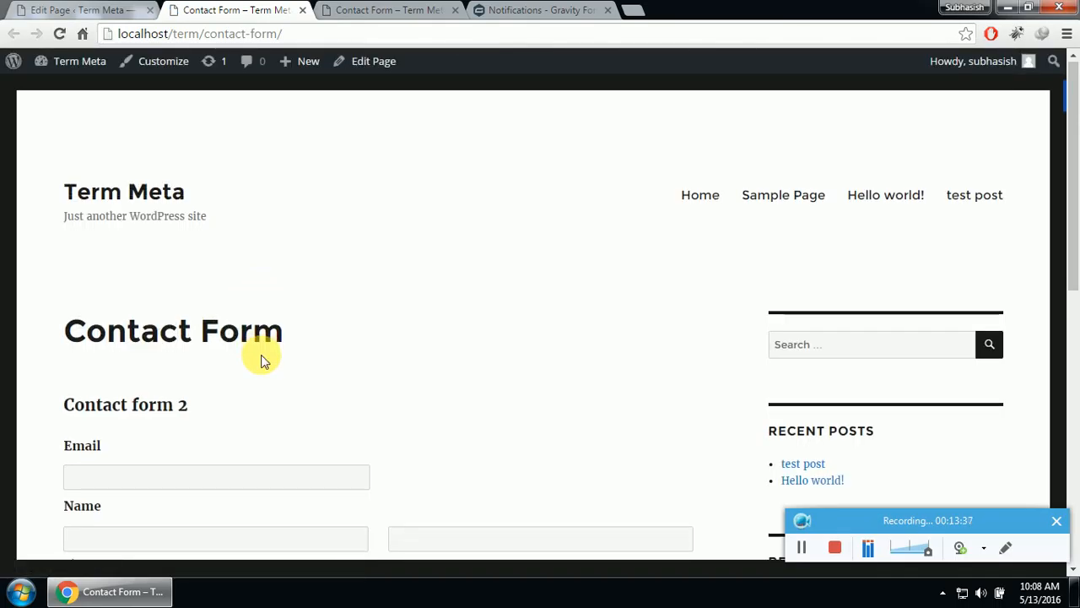
scroll(261, 354, down, 4)
click(153, 161)
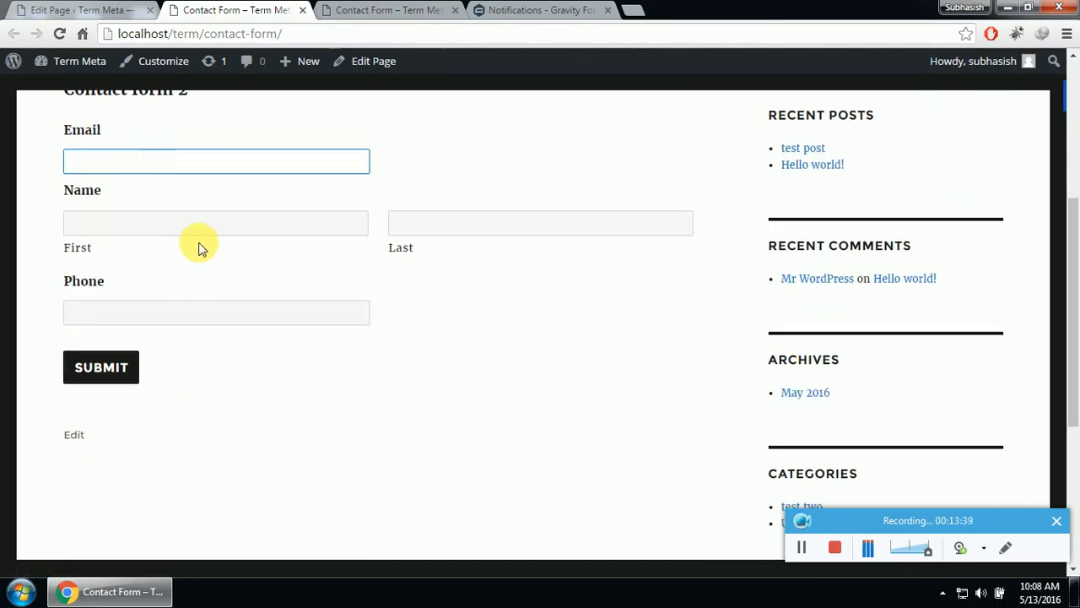
scroll(197, 244, up, 2)
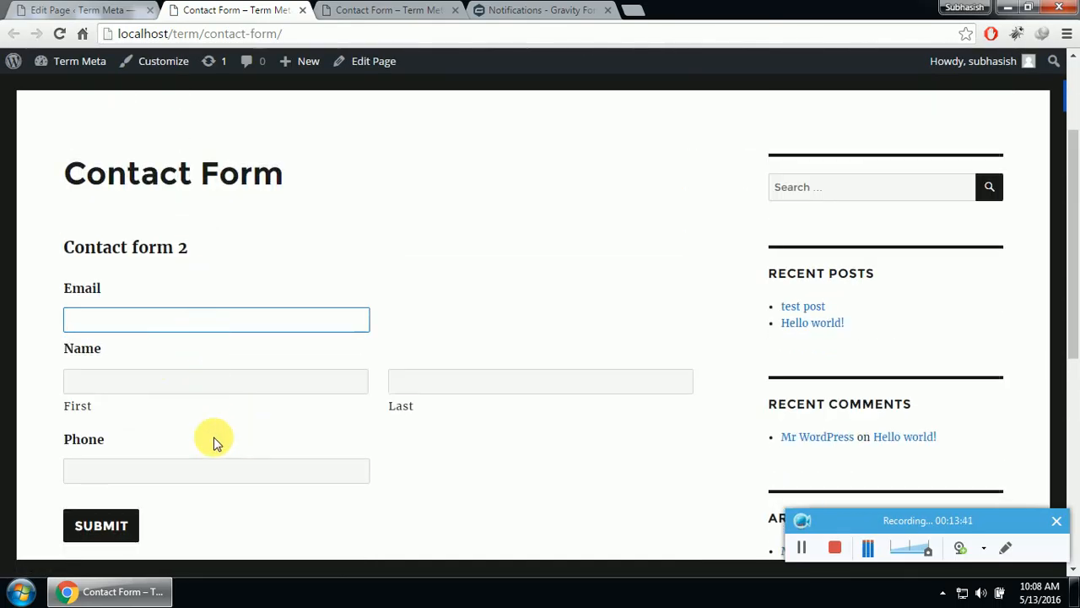
- Return to the WordPress admin and open Contact form 2 from the forms list for editing
click(30, 9)
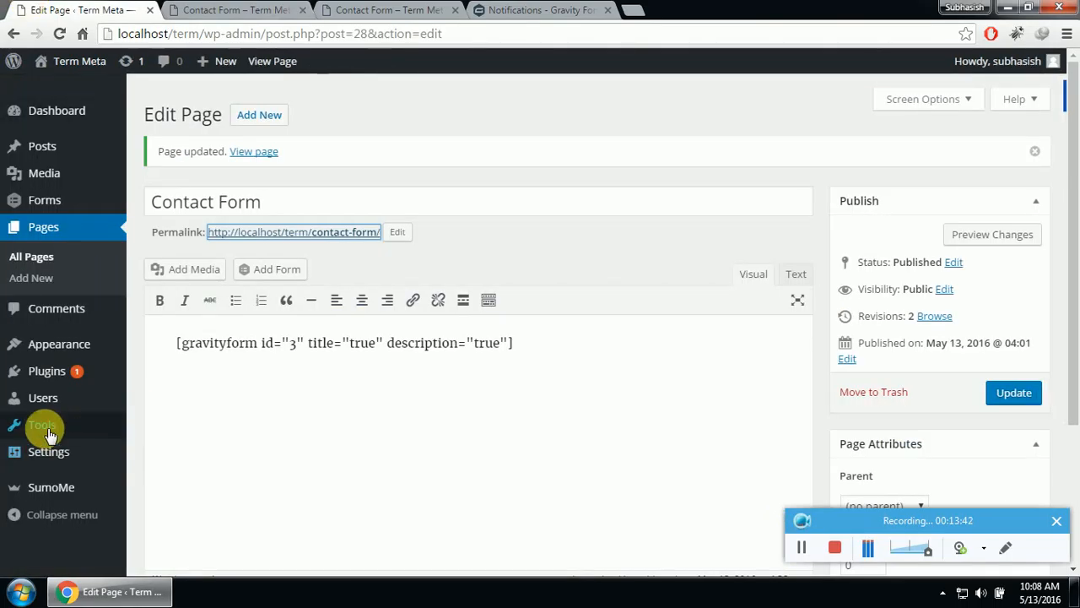
click(207, 8)
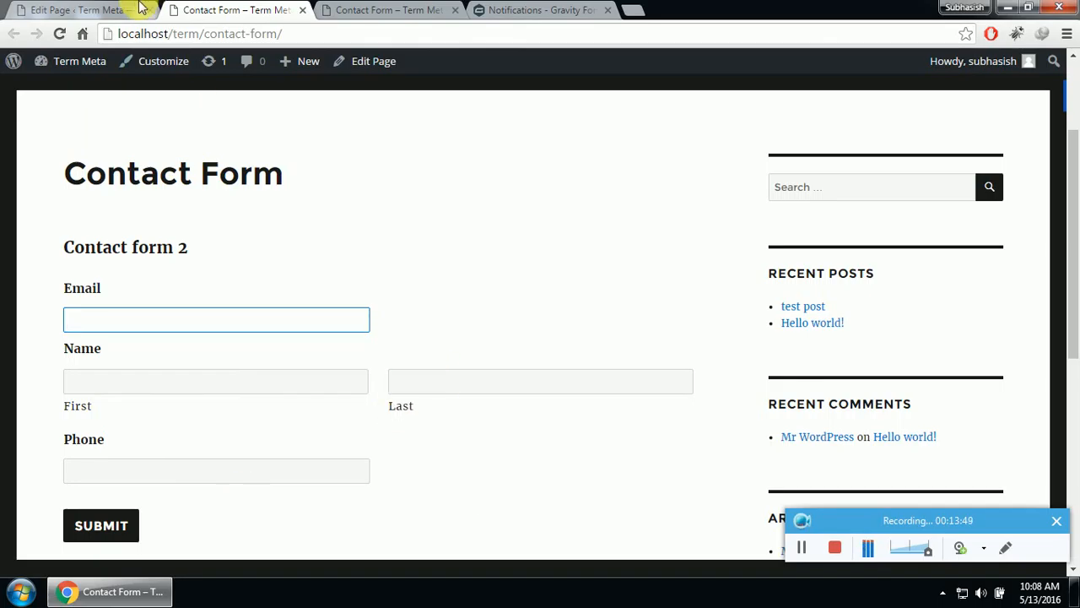
click(111, 9)
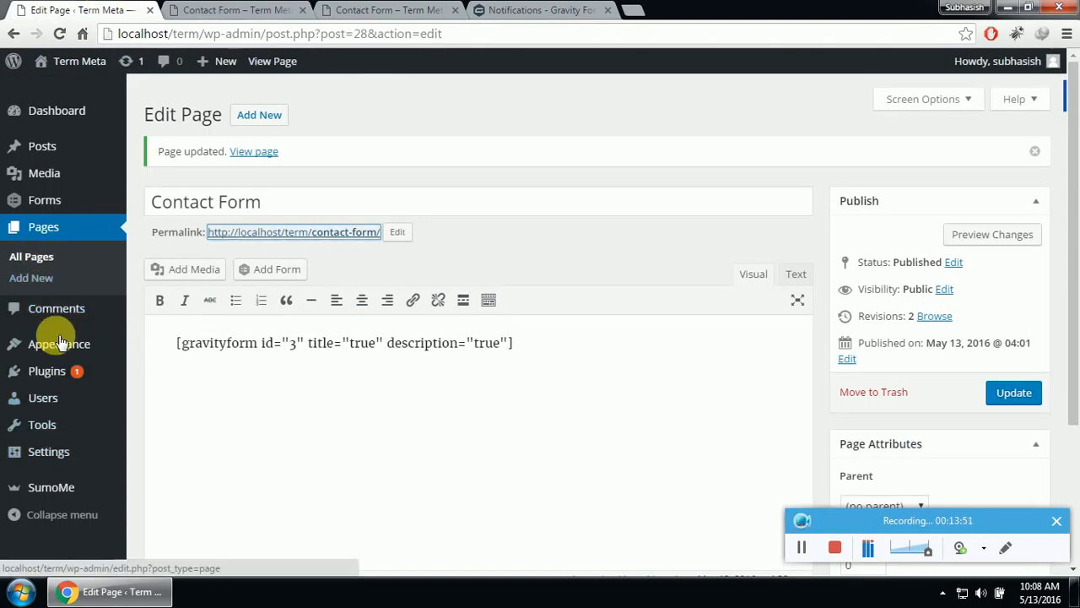
mouse_move(61, 205)
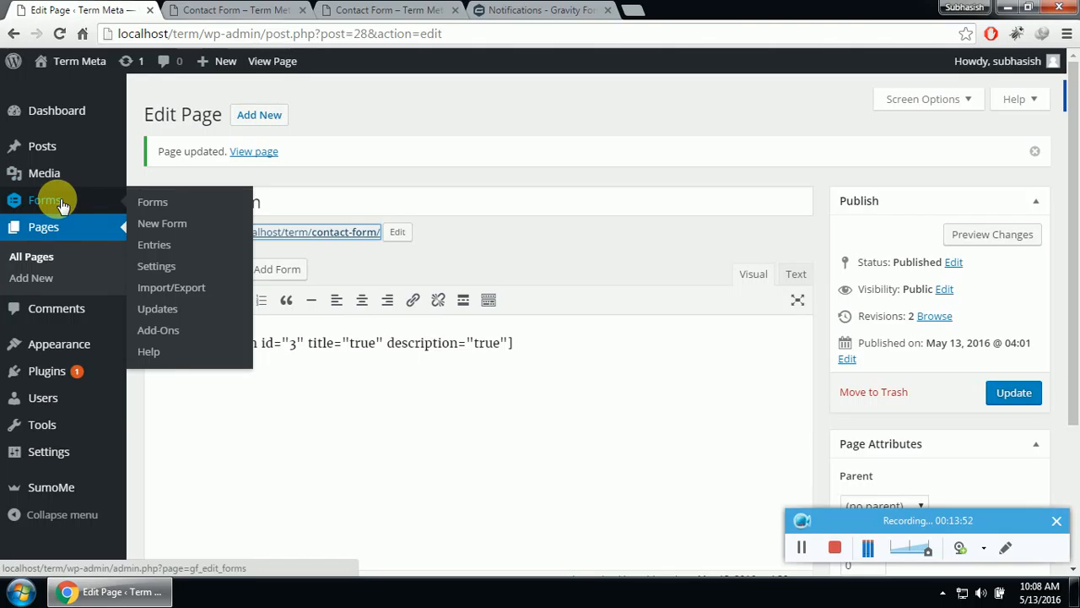
click(165, 208)
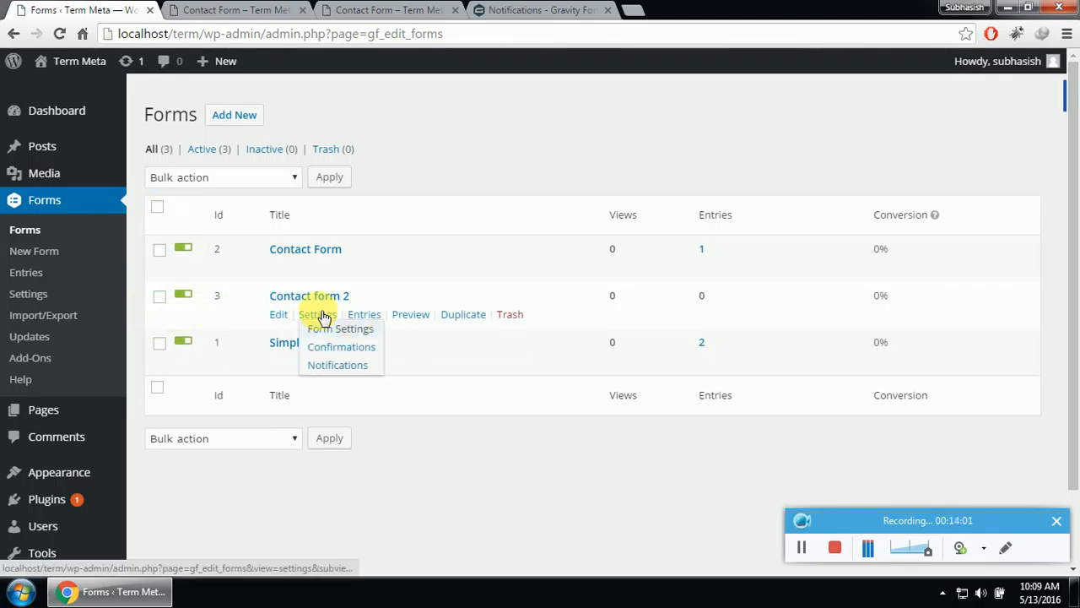
click(278, 315)
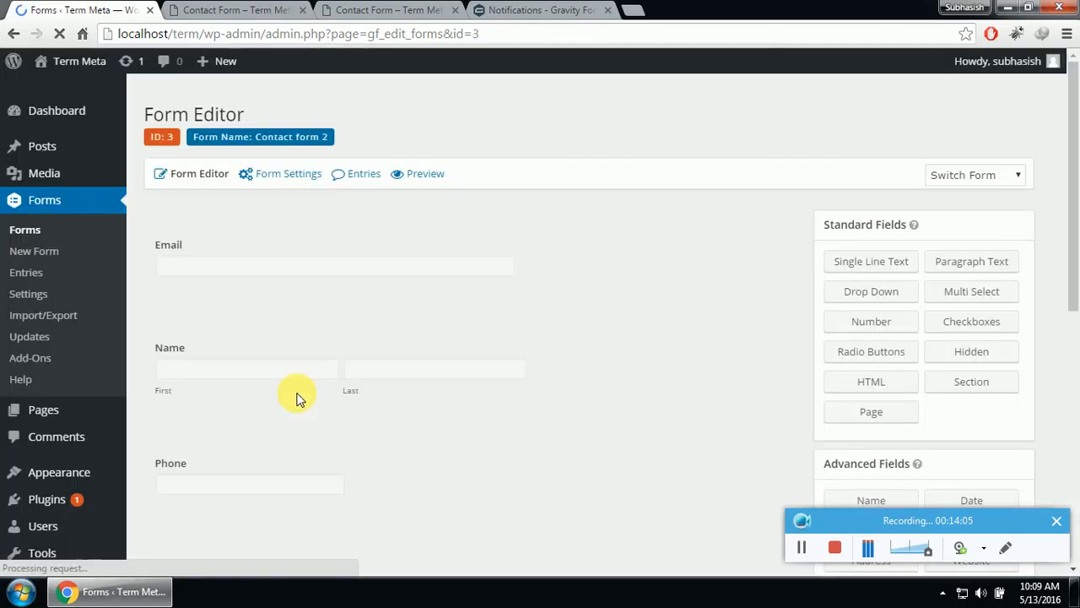
- Move the Name field above the Email field in Contact form 2 and update the form
scroll(287, 379, down, 1)
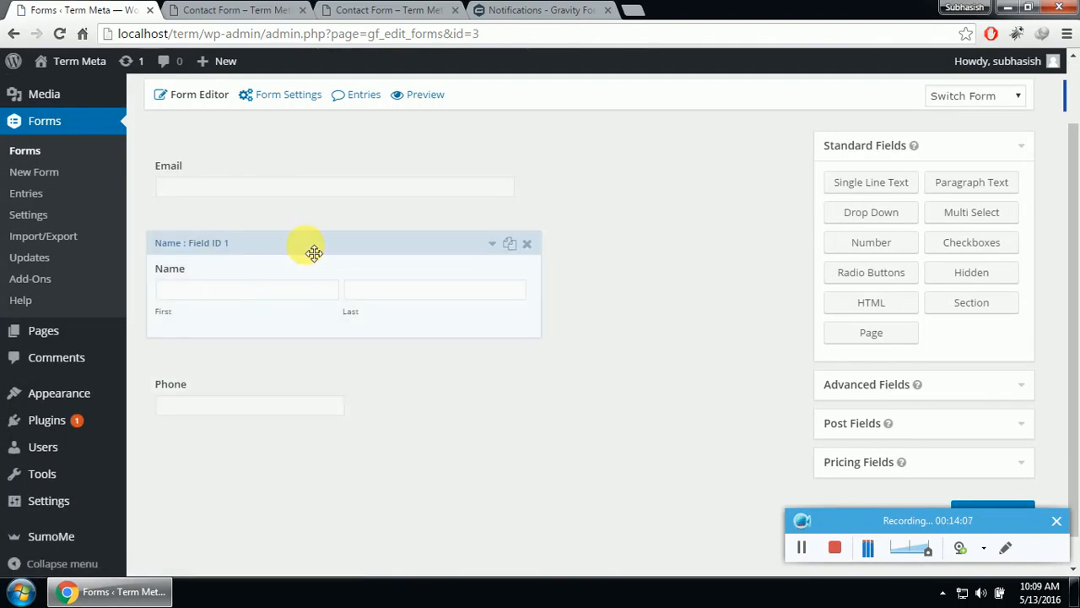
drag(309, 251, 301, 164)
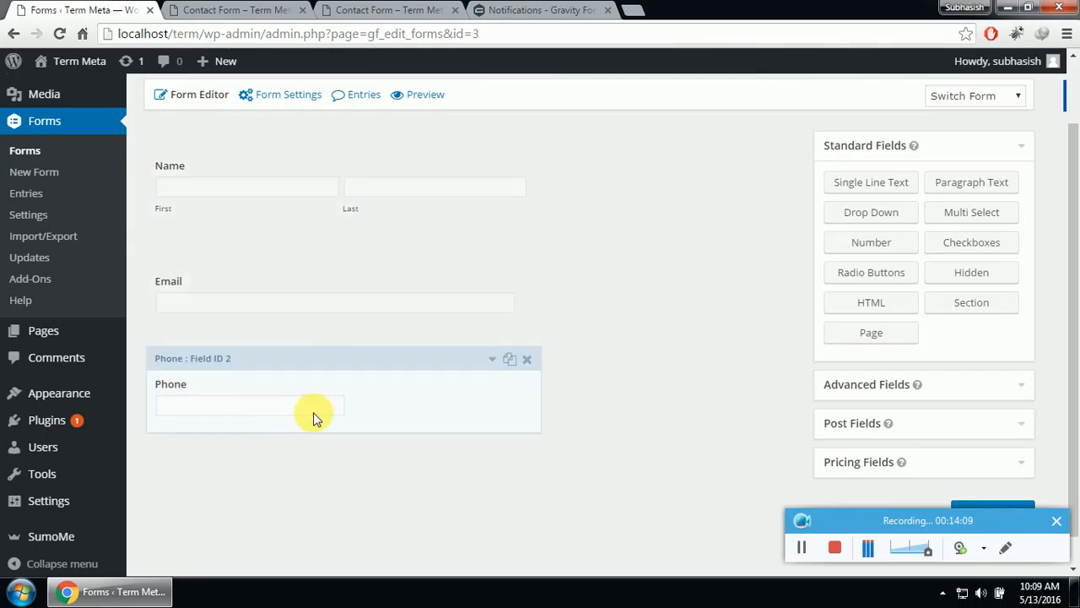
scroll(294, 290, up, 1)
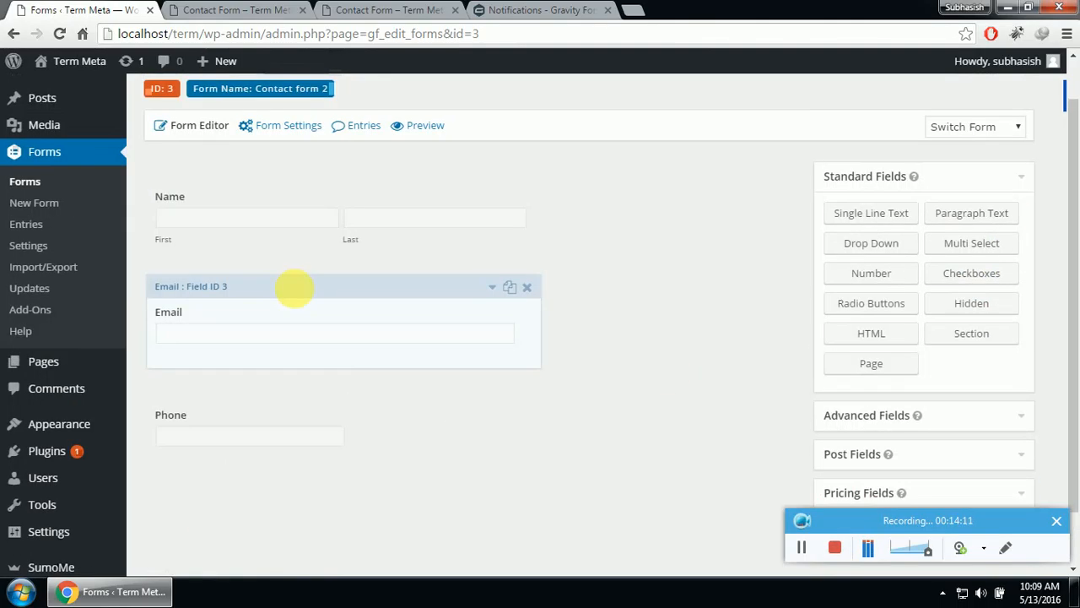
scroll(990, 473, down, 1)
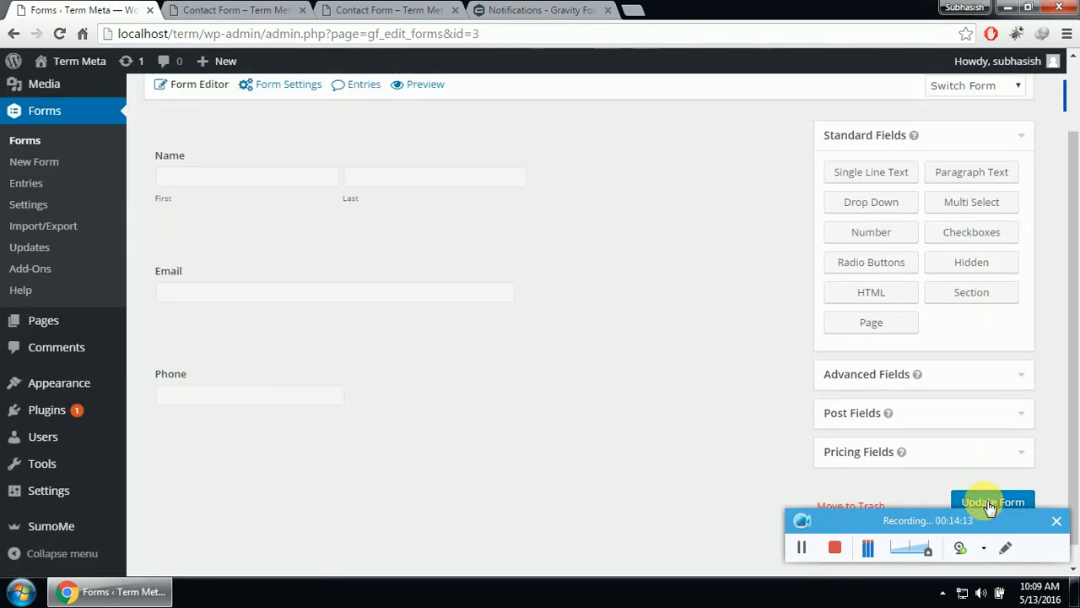
click(987, 502)
- Reload the published Contact Form page and check the field order and the Name, Email and Phone inputs of Contact form 2
click(272, 10)
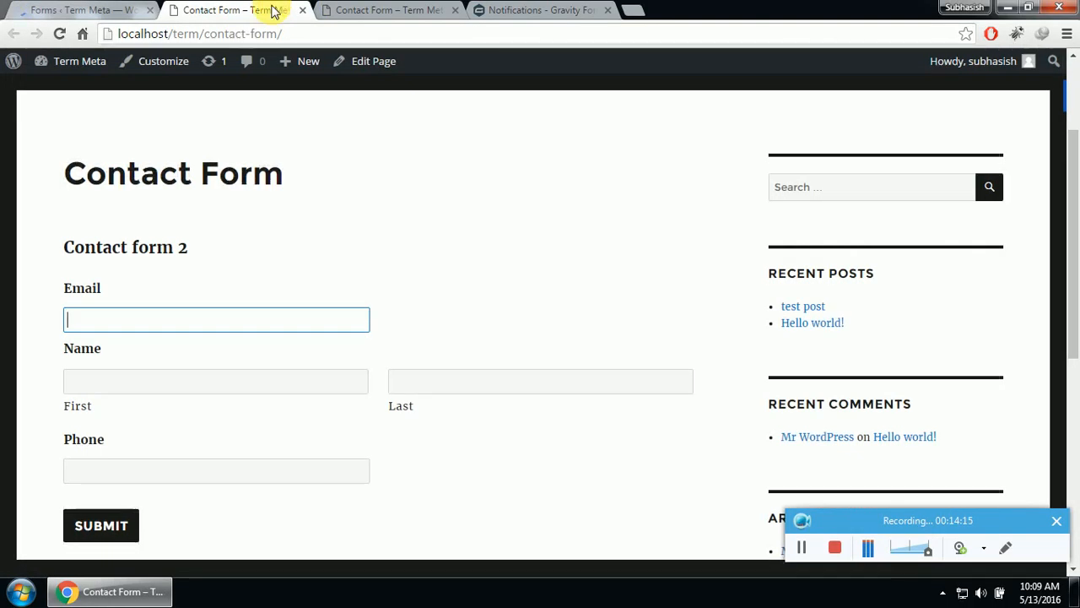
click(59, 33)
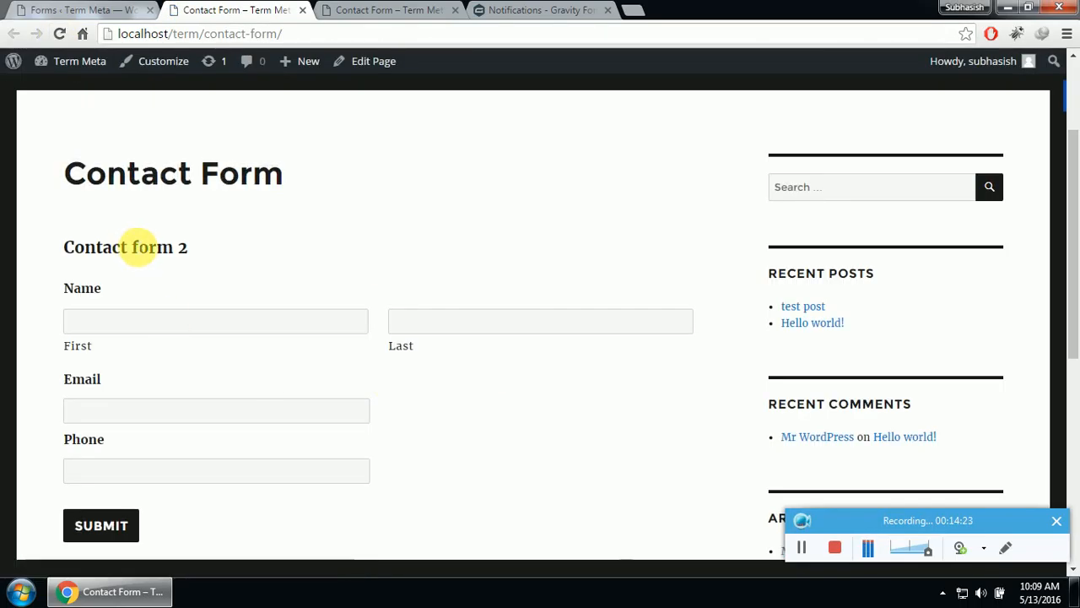
click(118, 324)
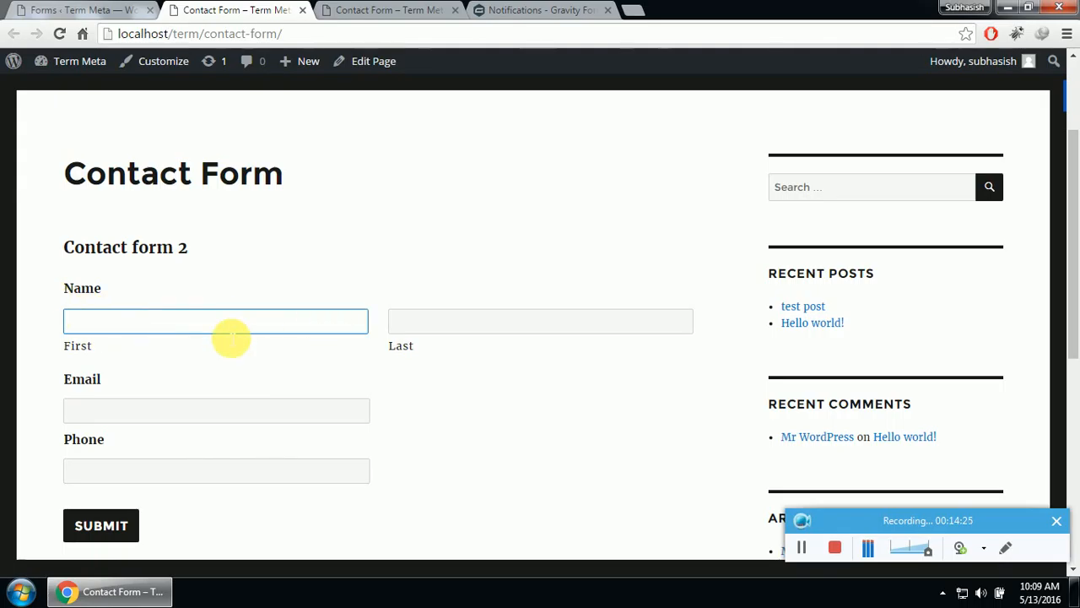
click(432, 323)
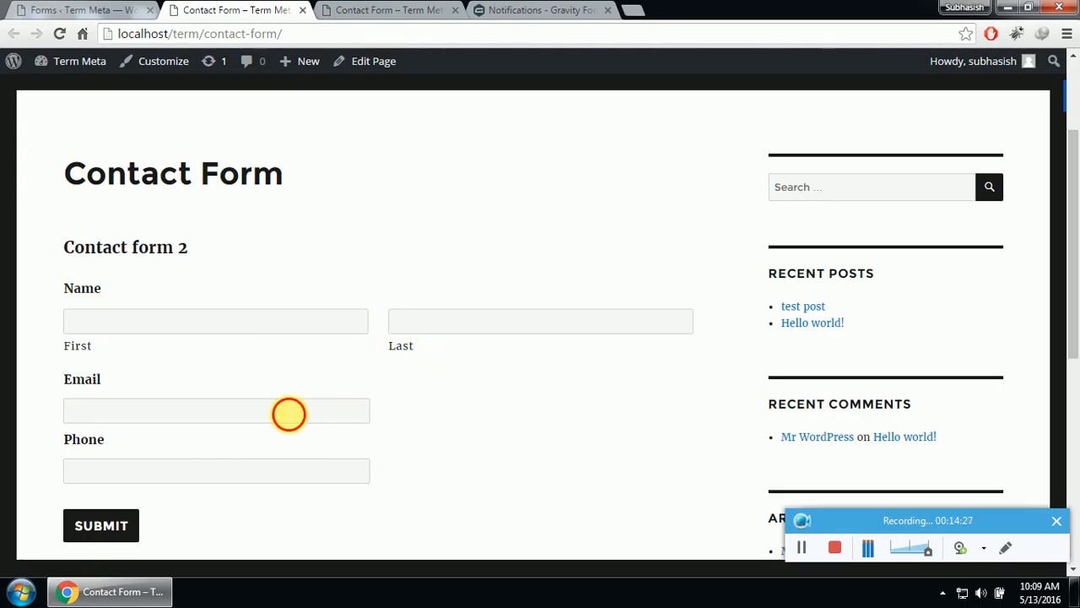
click(289, 413)
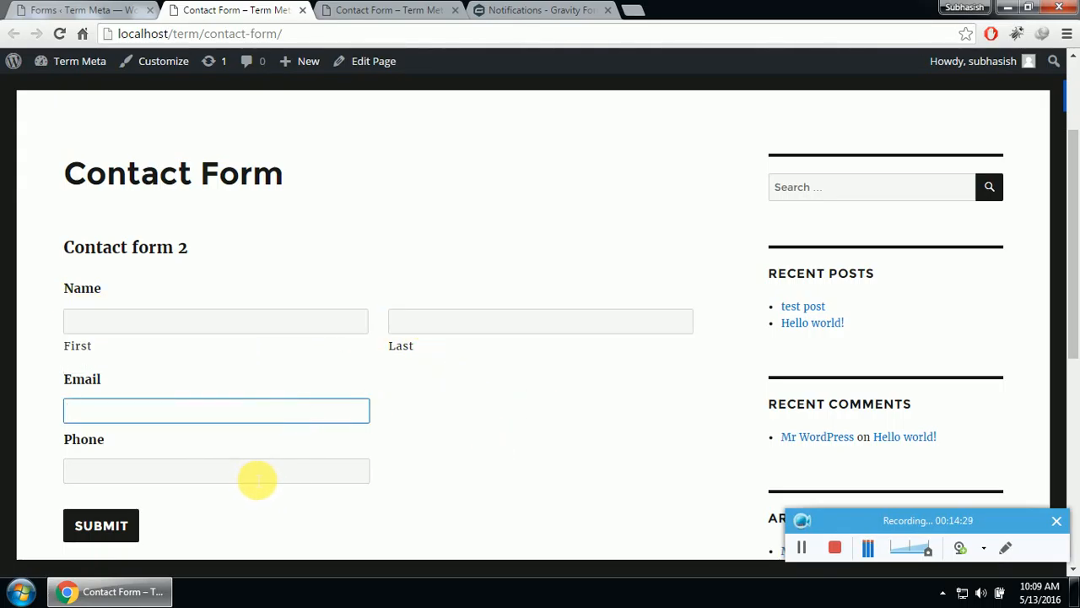
click(257, 479)
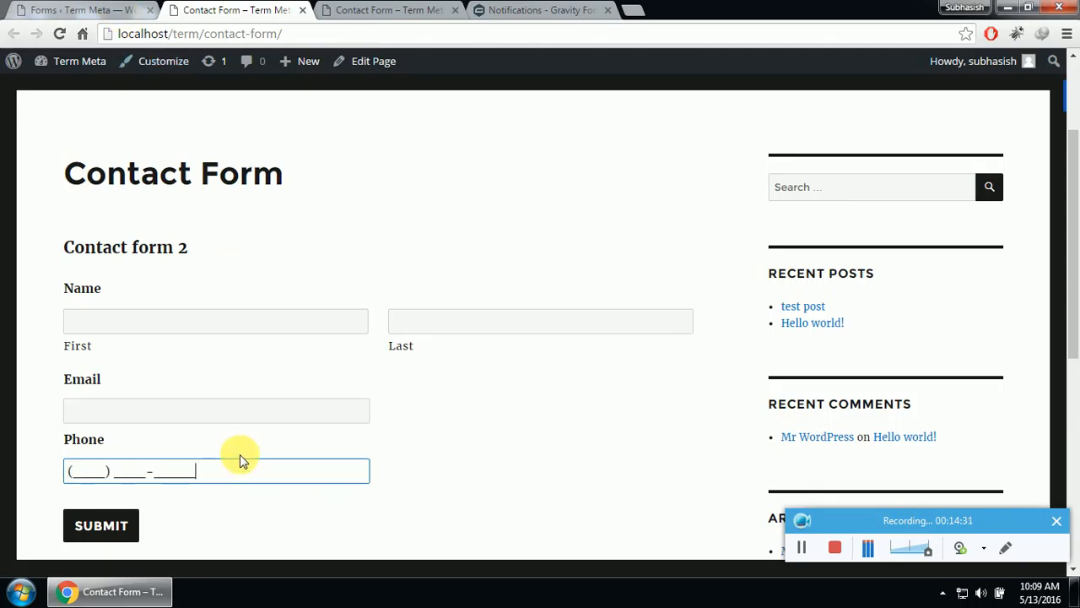
drag(239, 459, 73, 453)
click(73, 447)
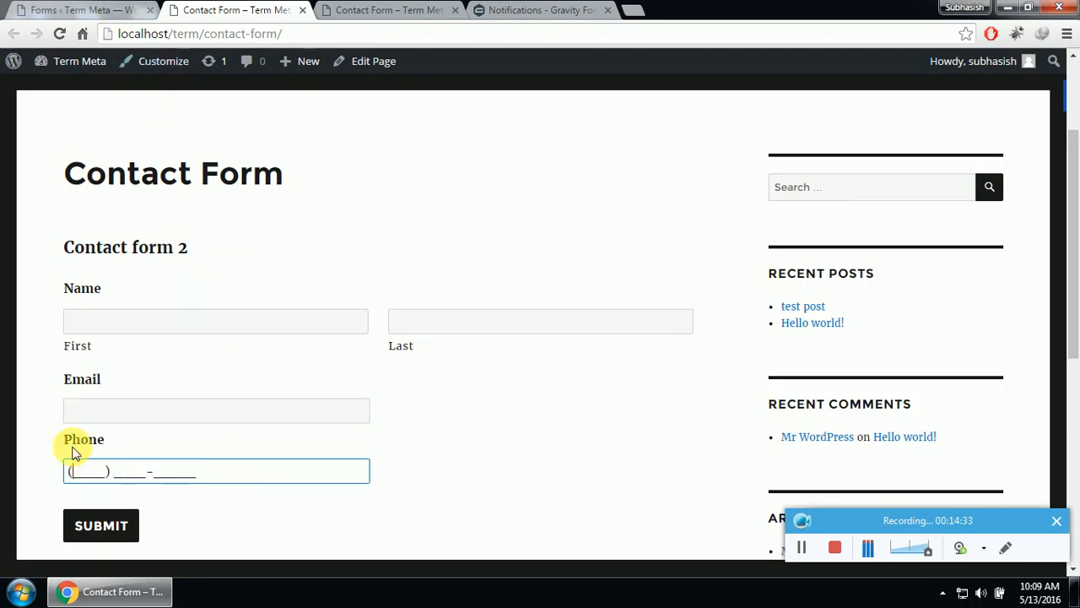
scroll(405, 481, down, 3)
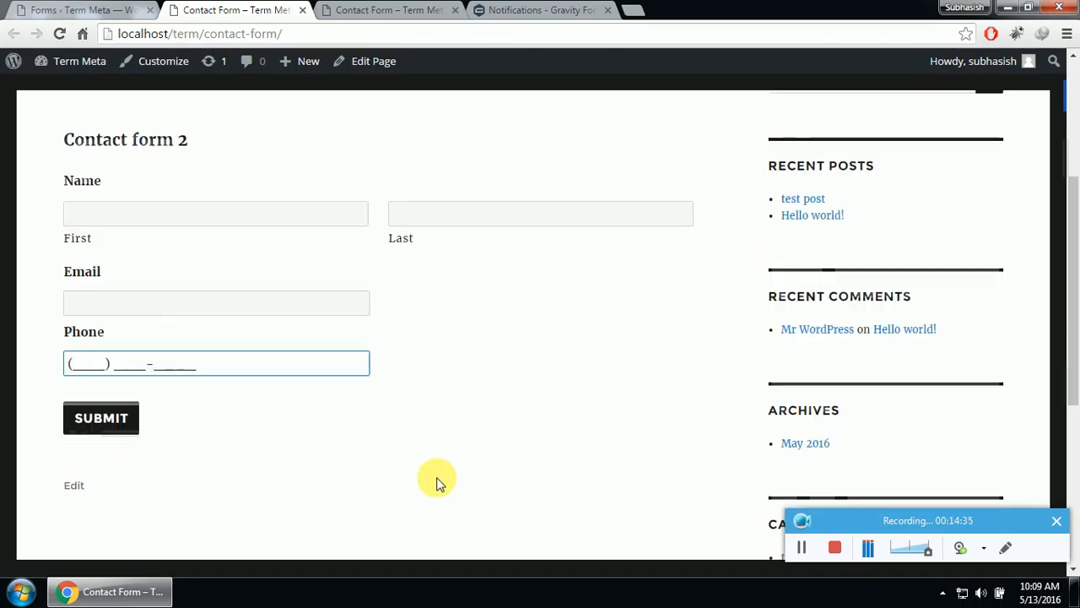
click(219, 246)
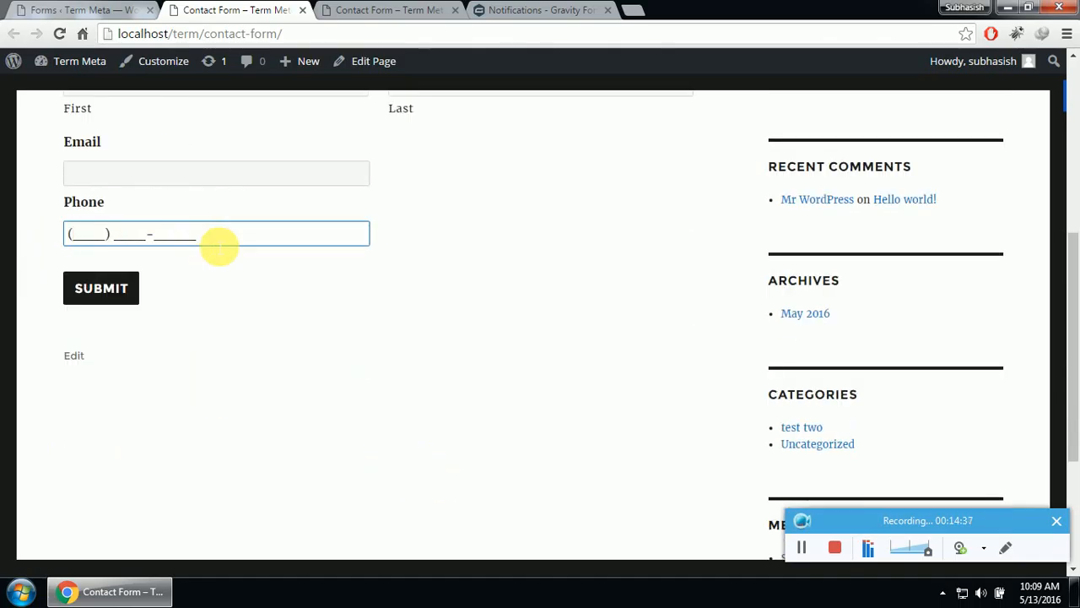
click(189, 266)
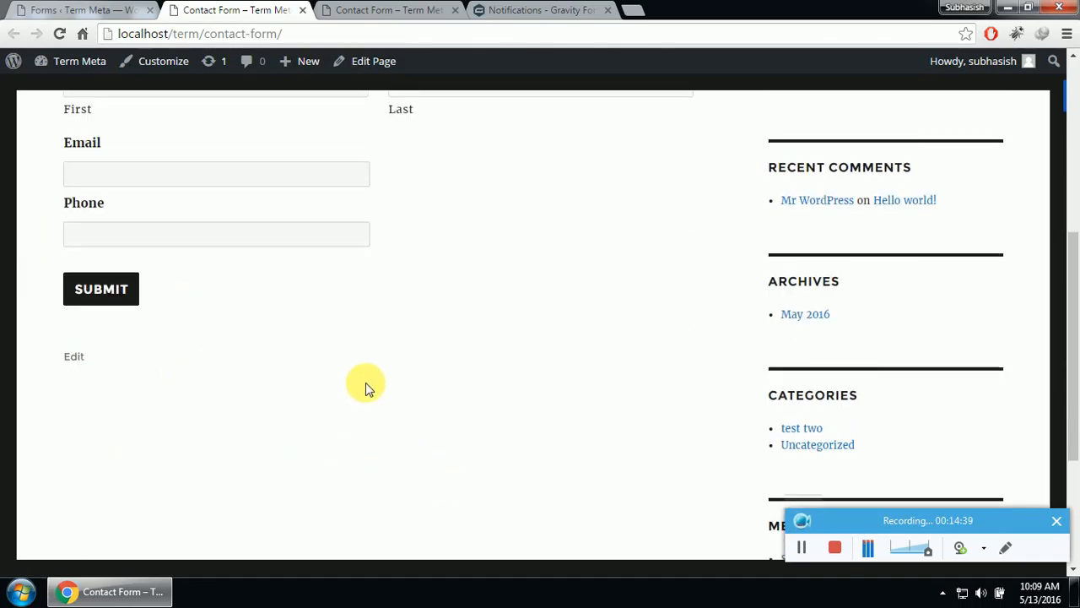
scroll(365, 382, up, 5)
- Return to the WordPress admin, open the form entries list, and check the site address
click(50, 10)
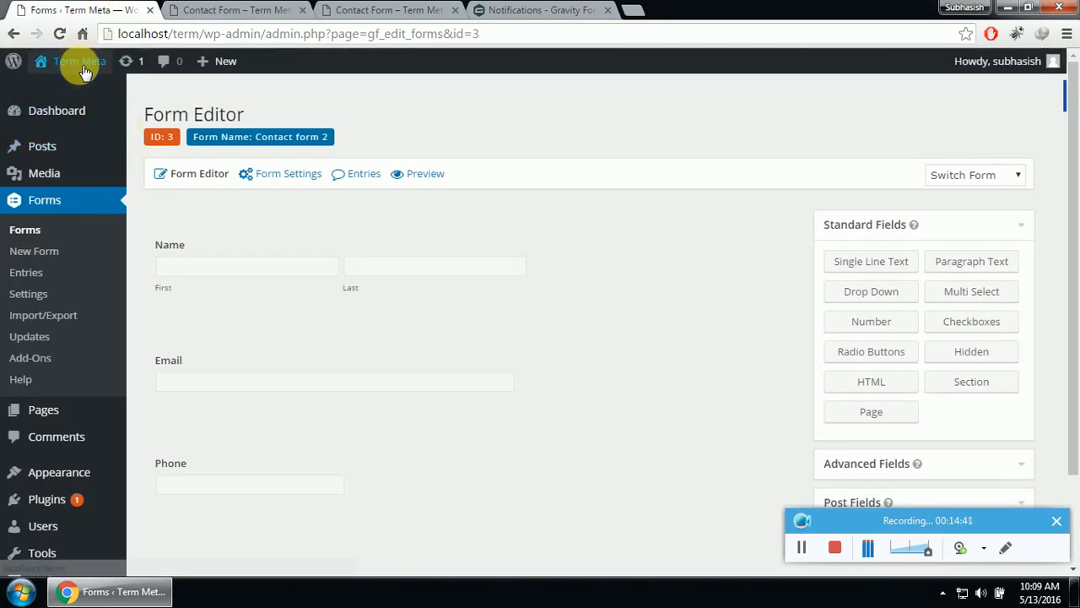
click(26, 271)
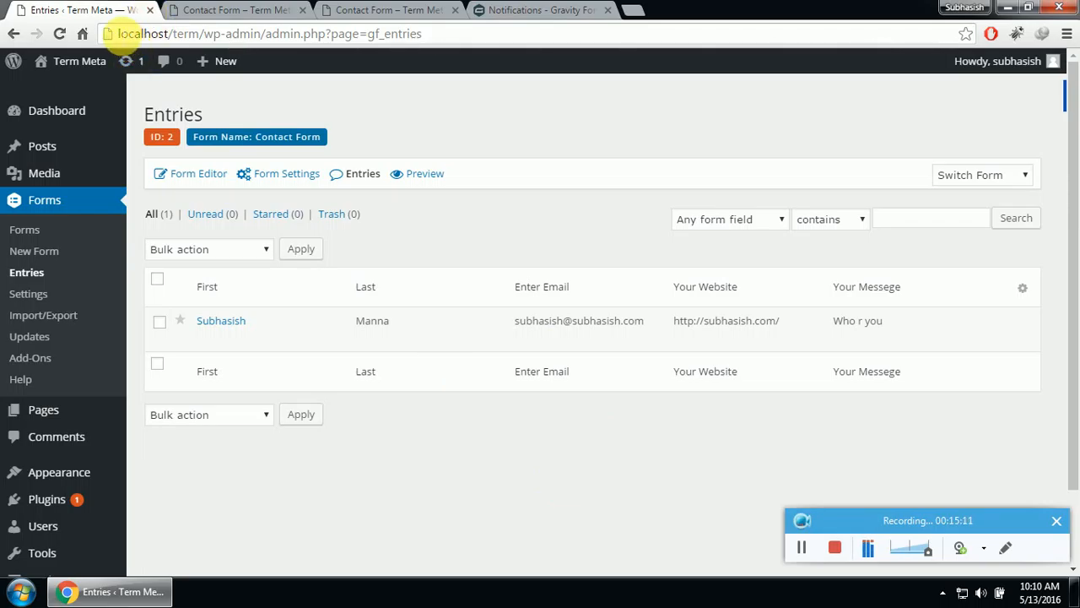
drag(123, 35, 161, 36)
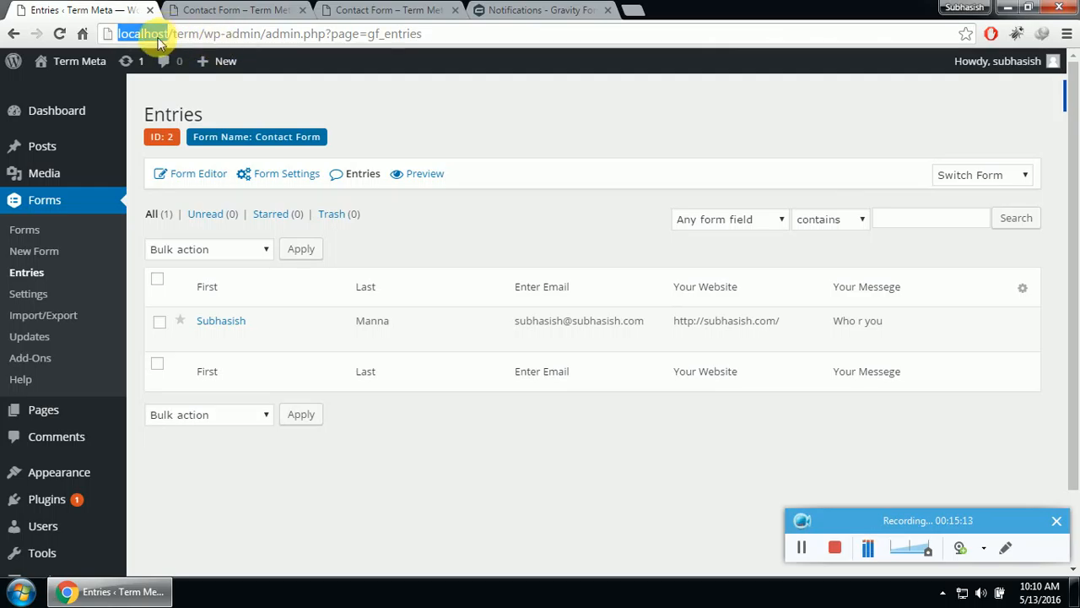
click(239, 38)
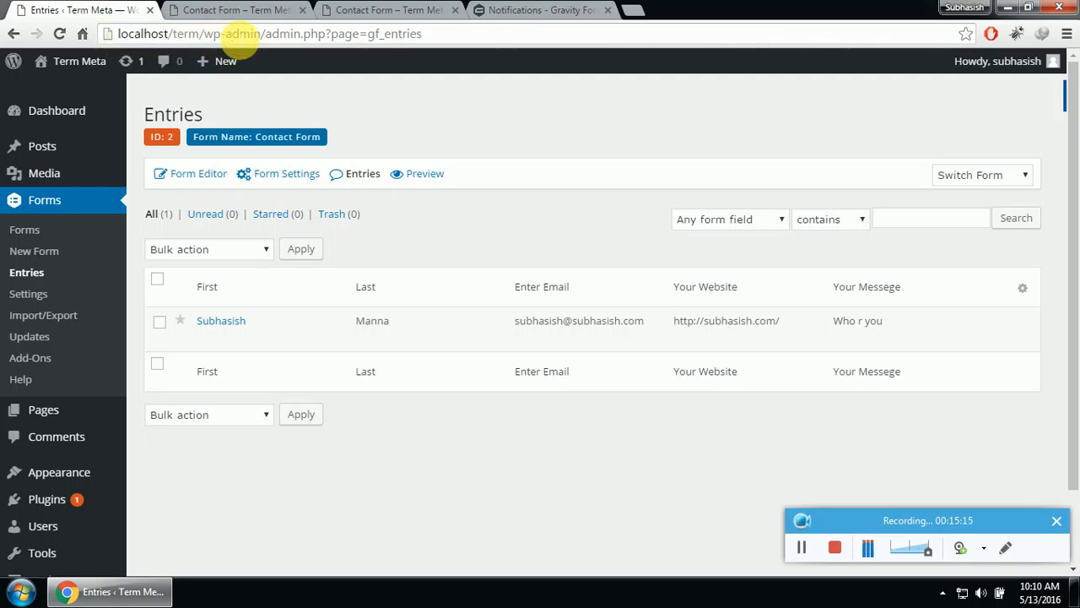